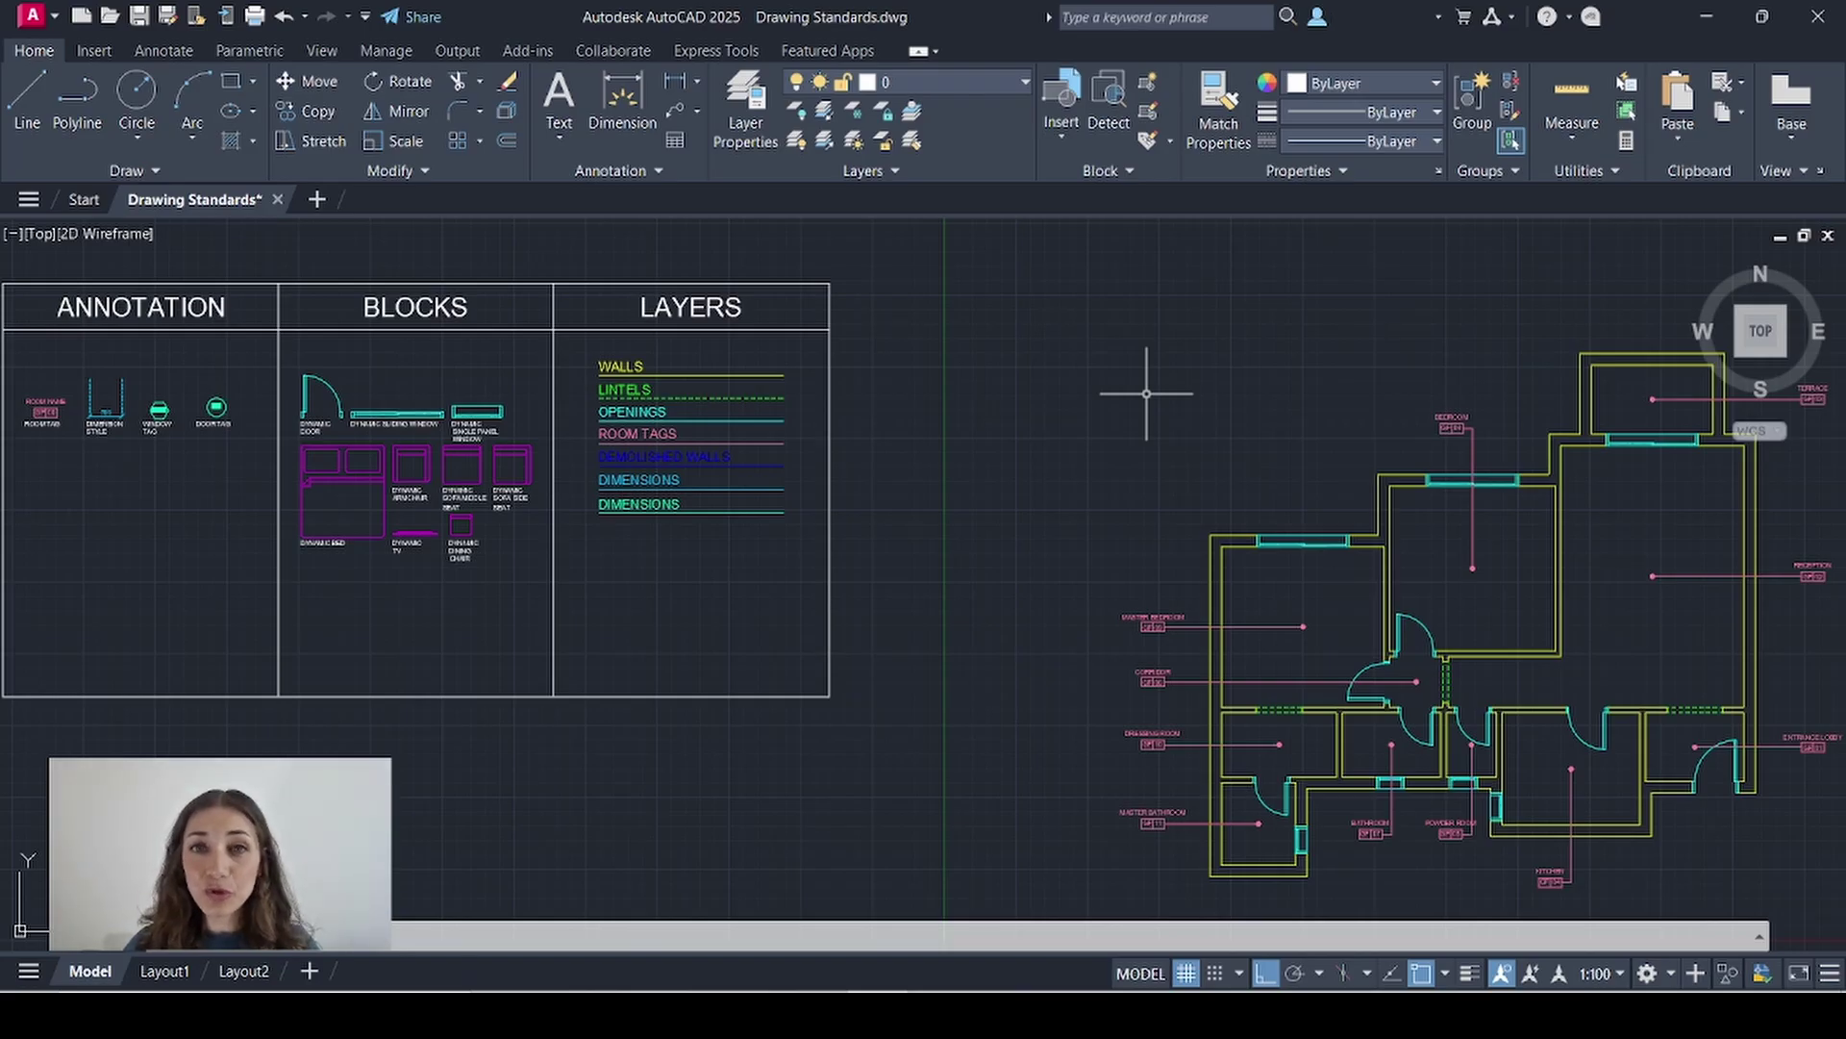
- Delete the viewport from the Layout1 sheet, leaving it blank
middle_drag(1311, 466, 995, 429)
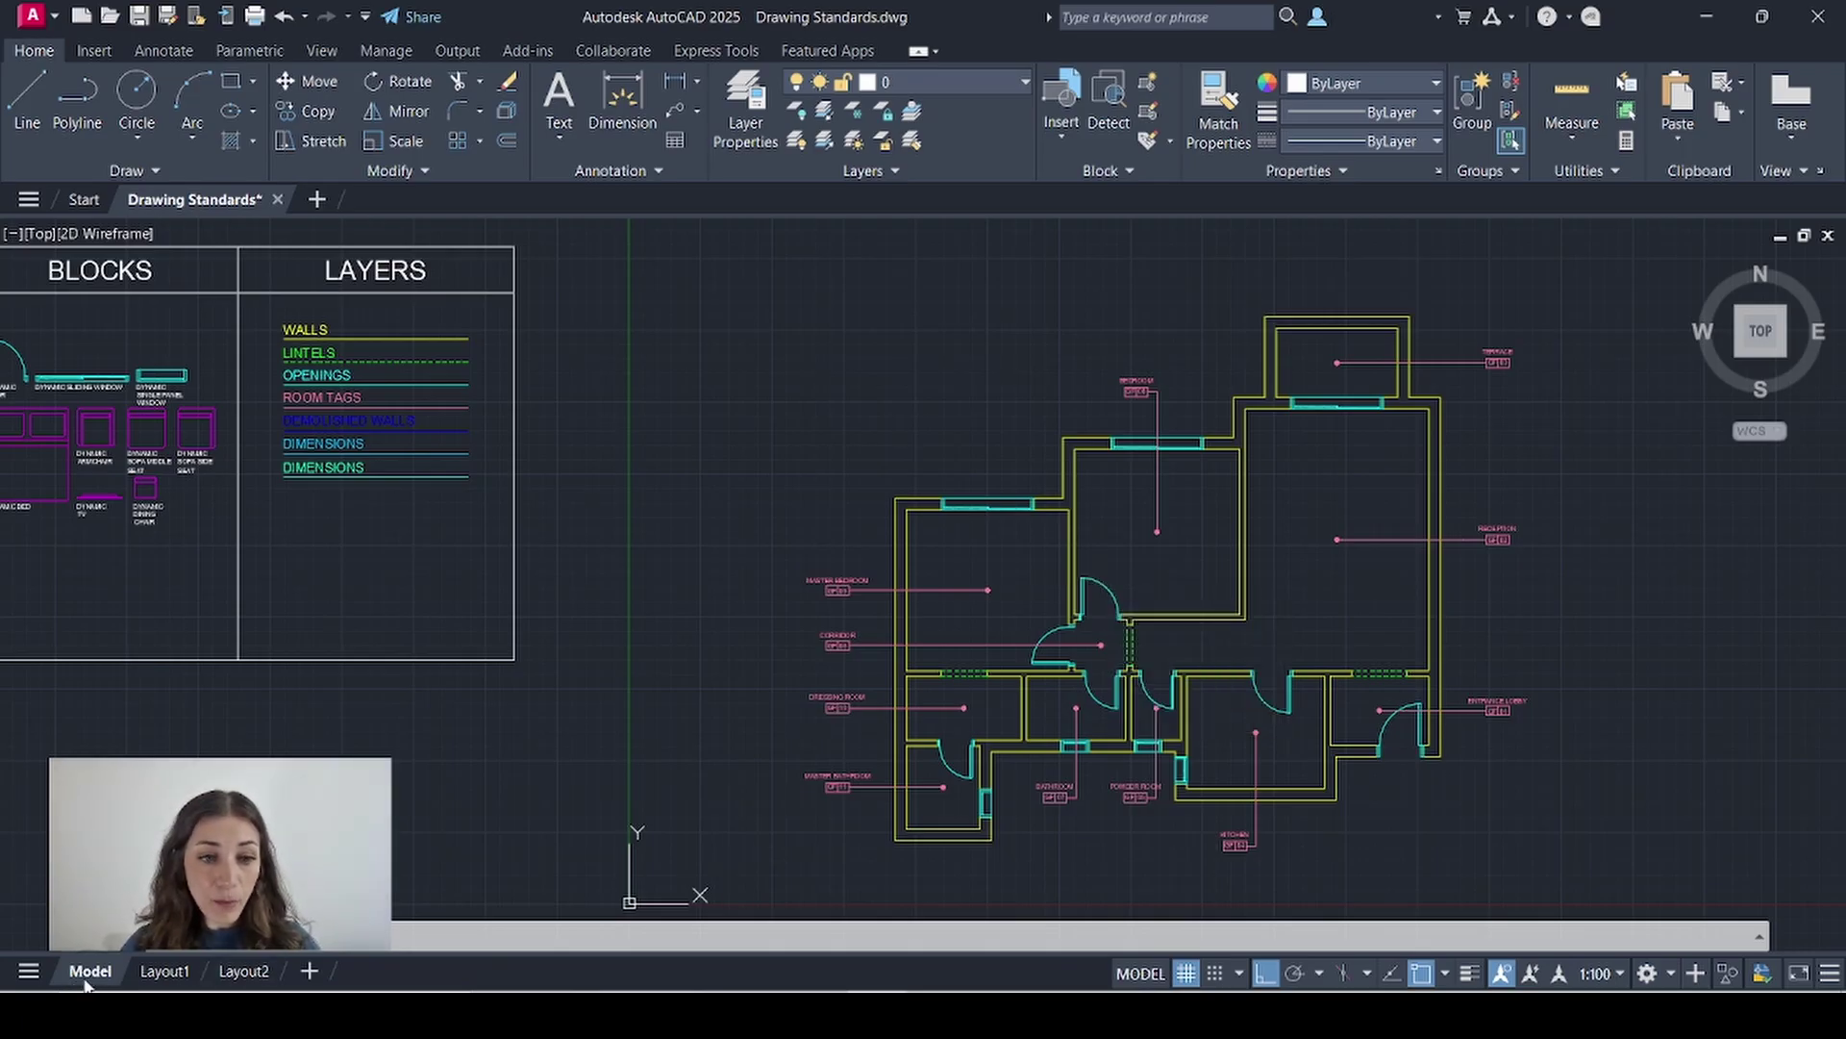
click(161, 972)
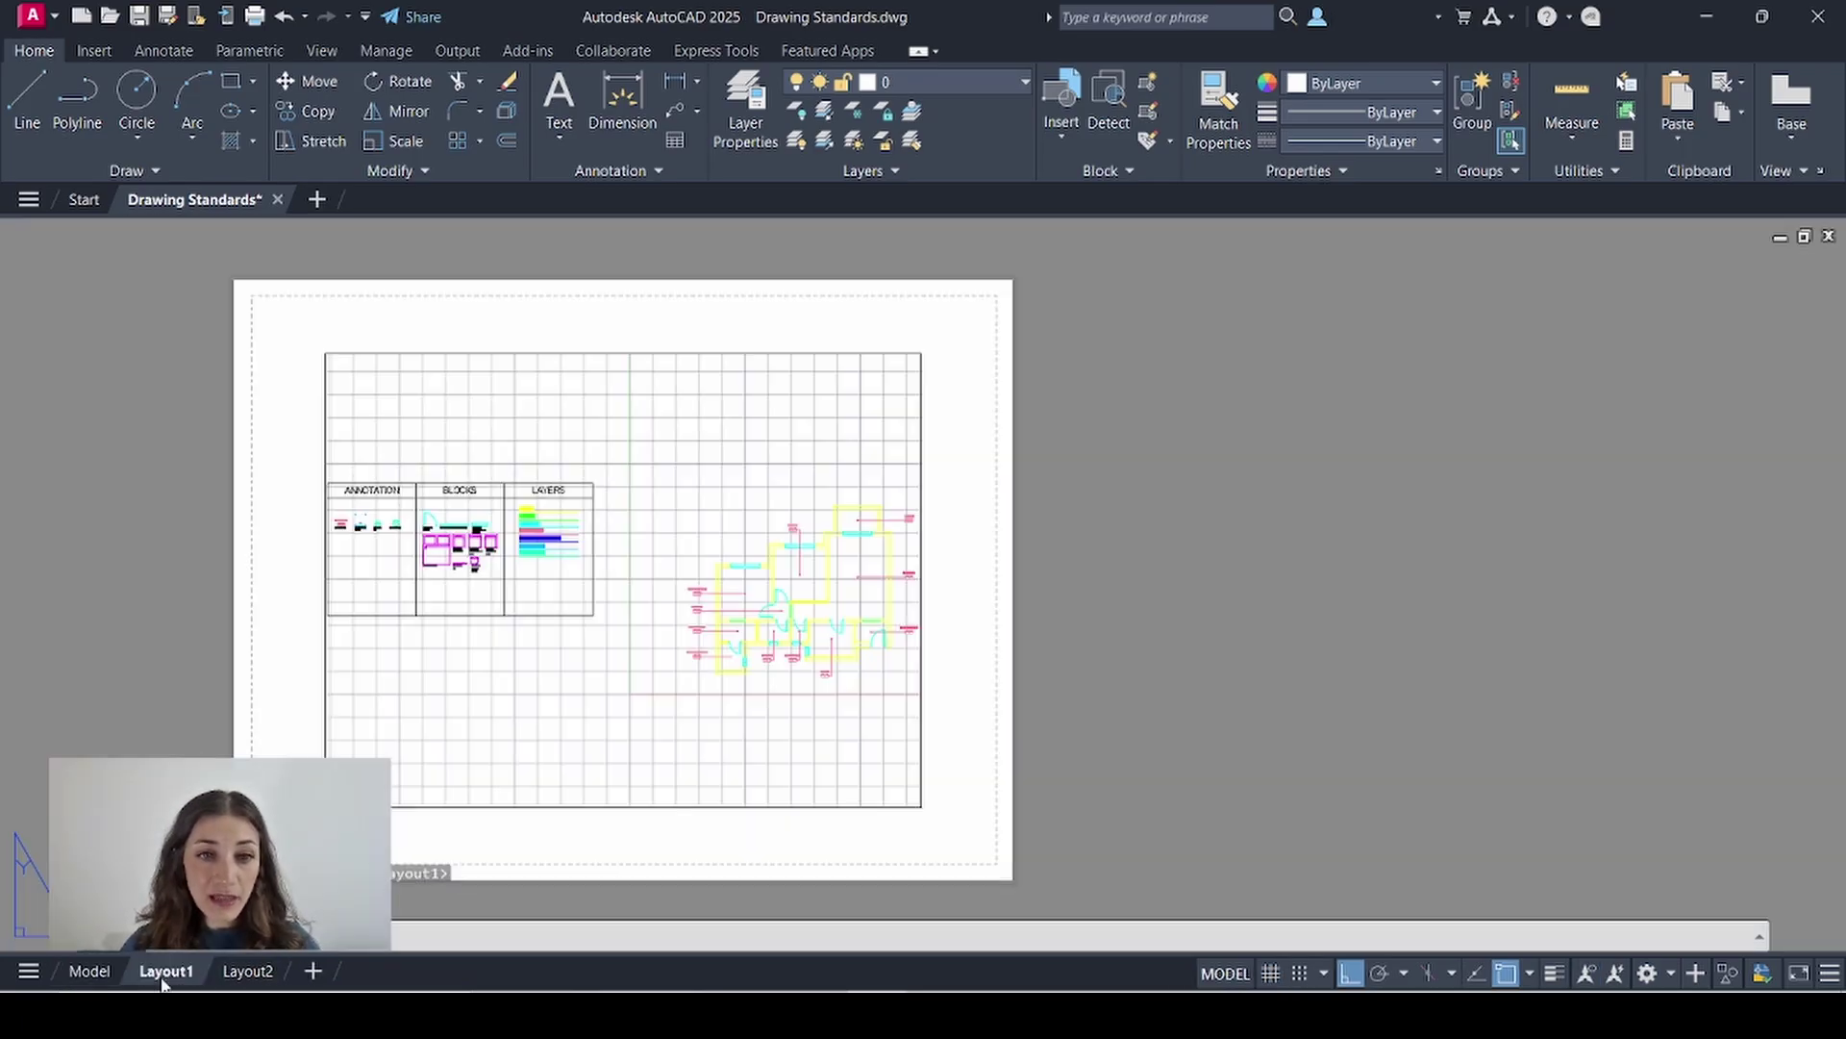
click(242, 973)
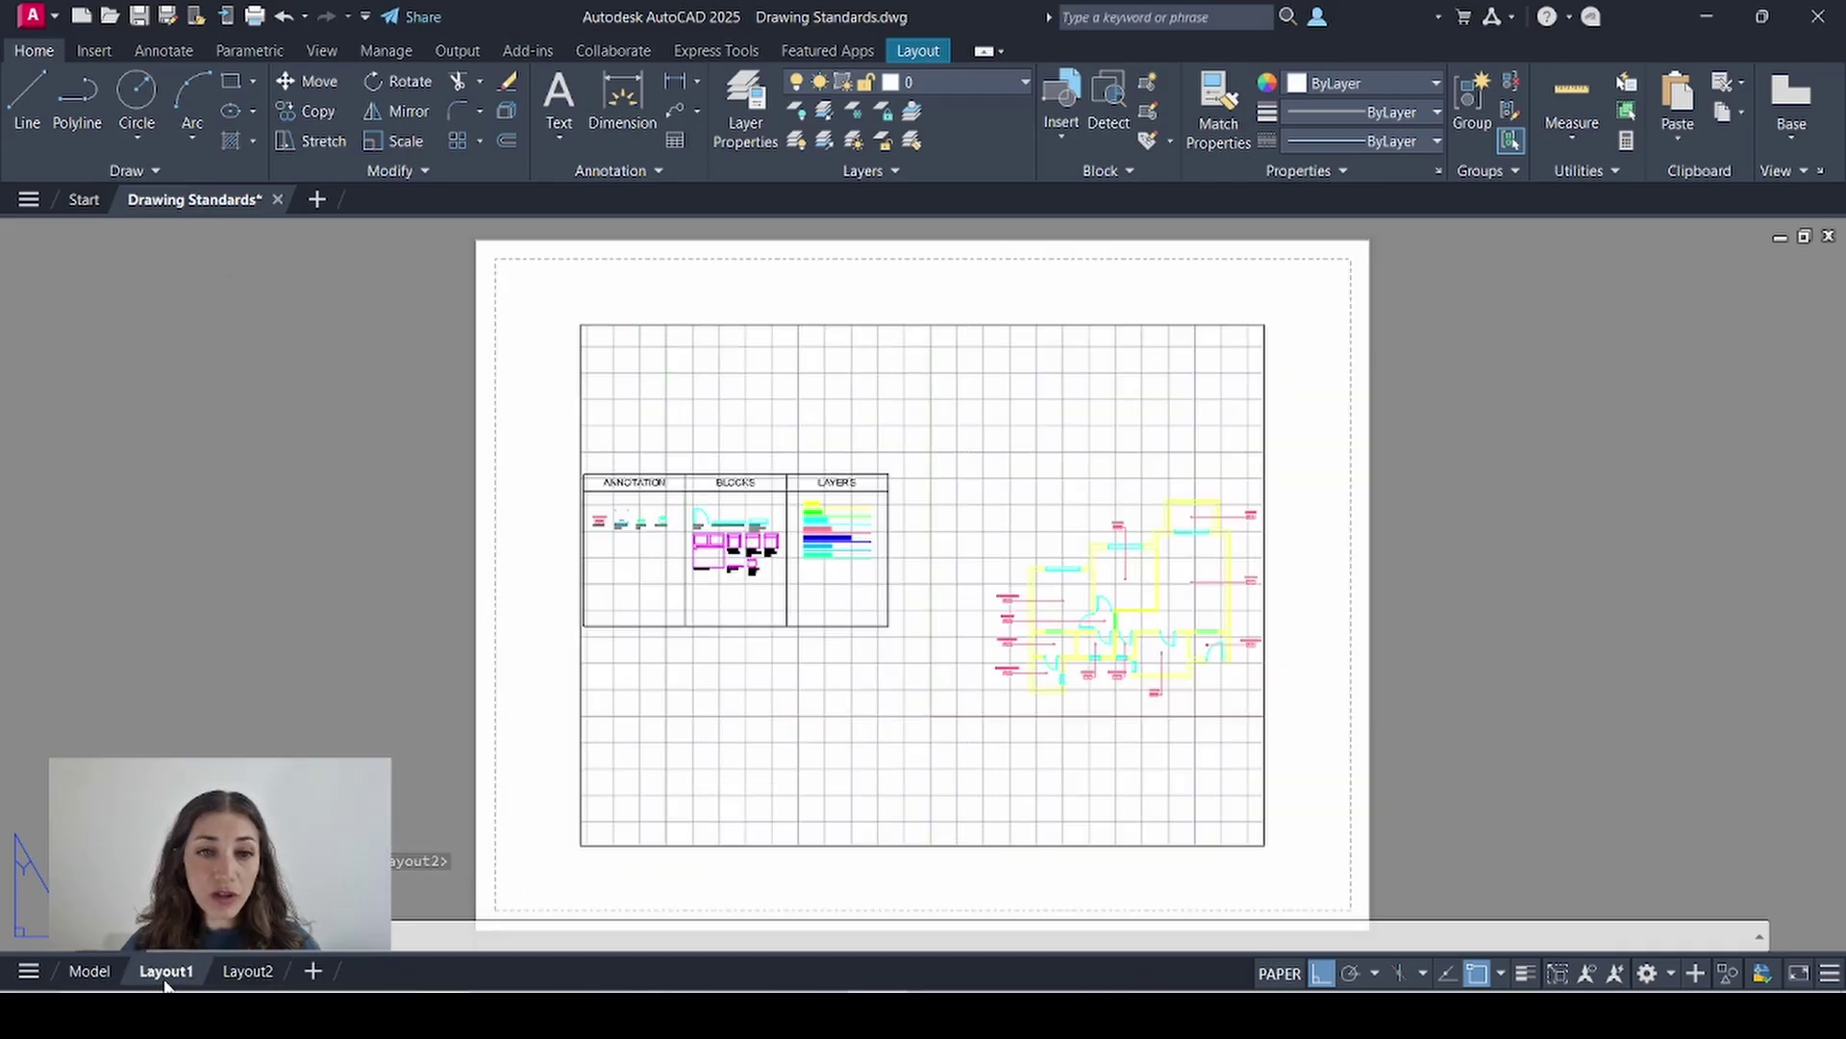
click(163, 971)
click(893, 576)
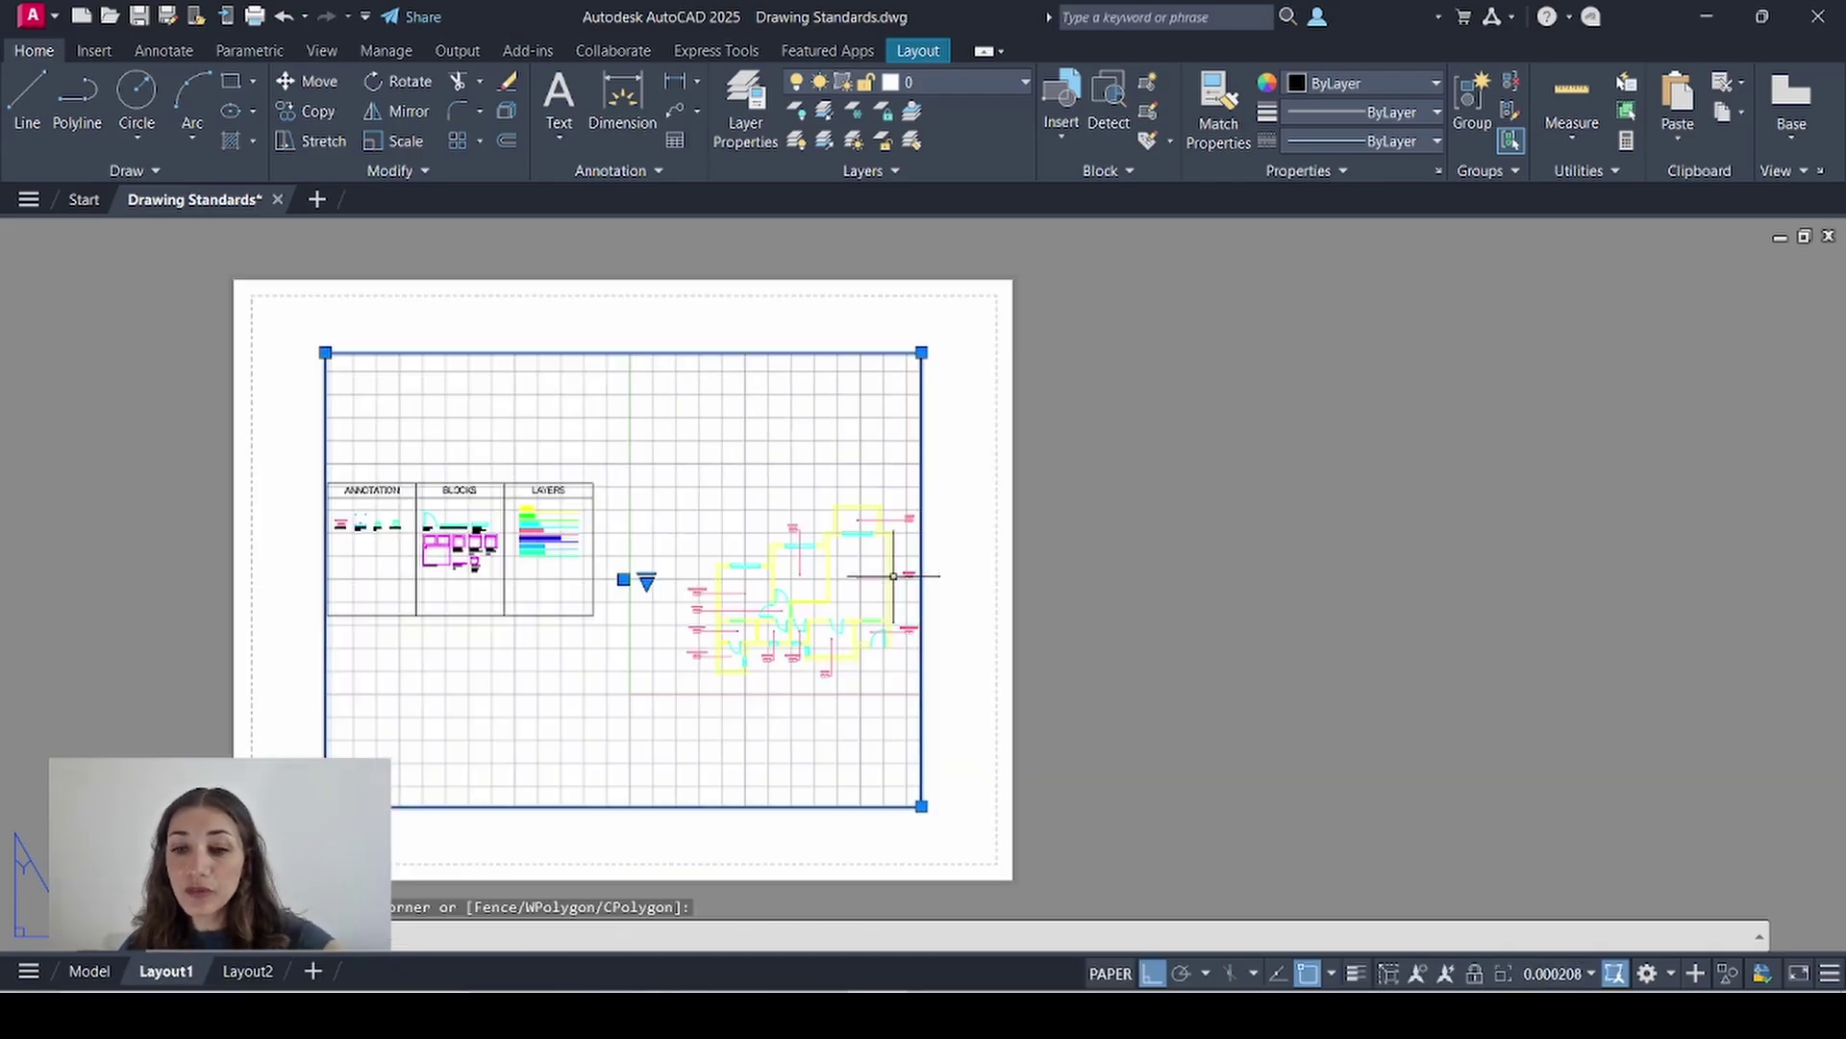
key(Delete)
- Rename Layout1 to 'A3 TITLE BLOCK'
click(174, 977)
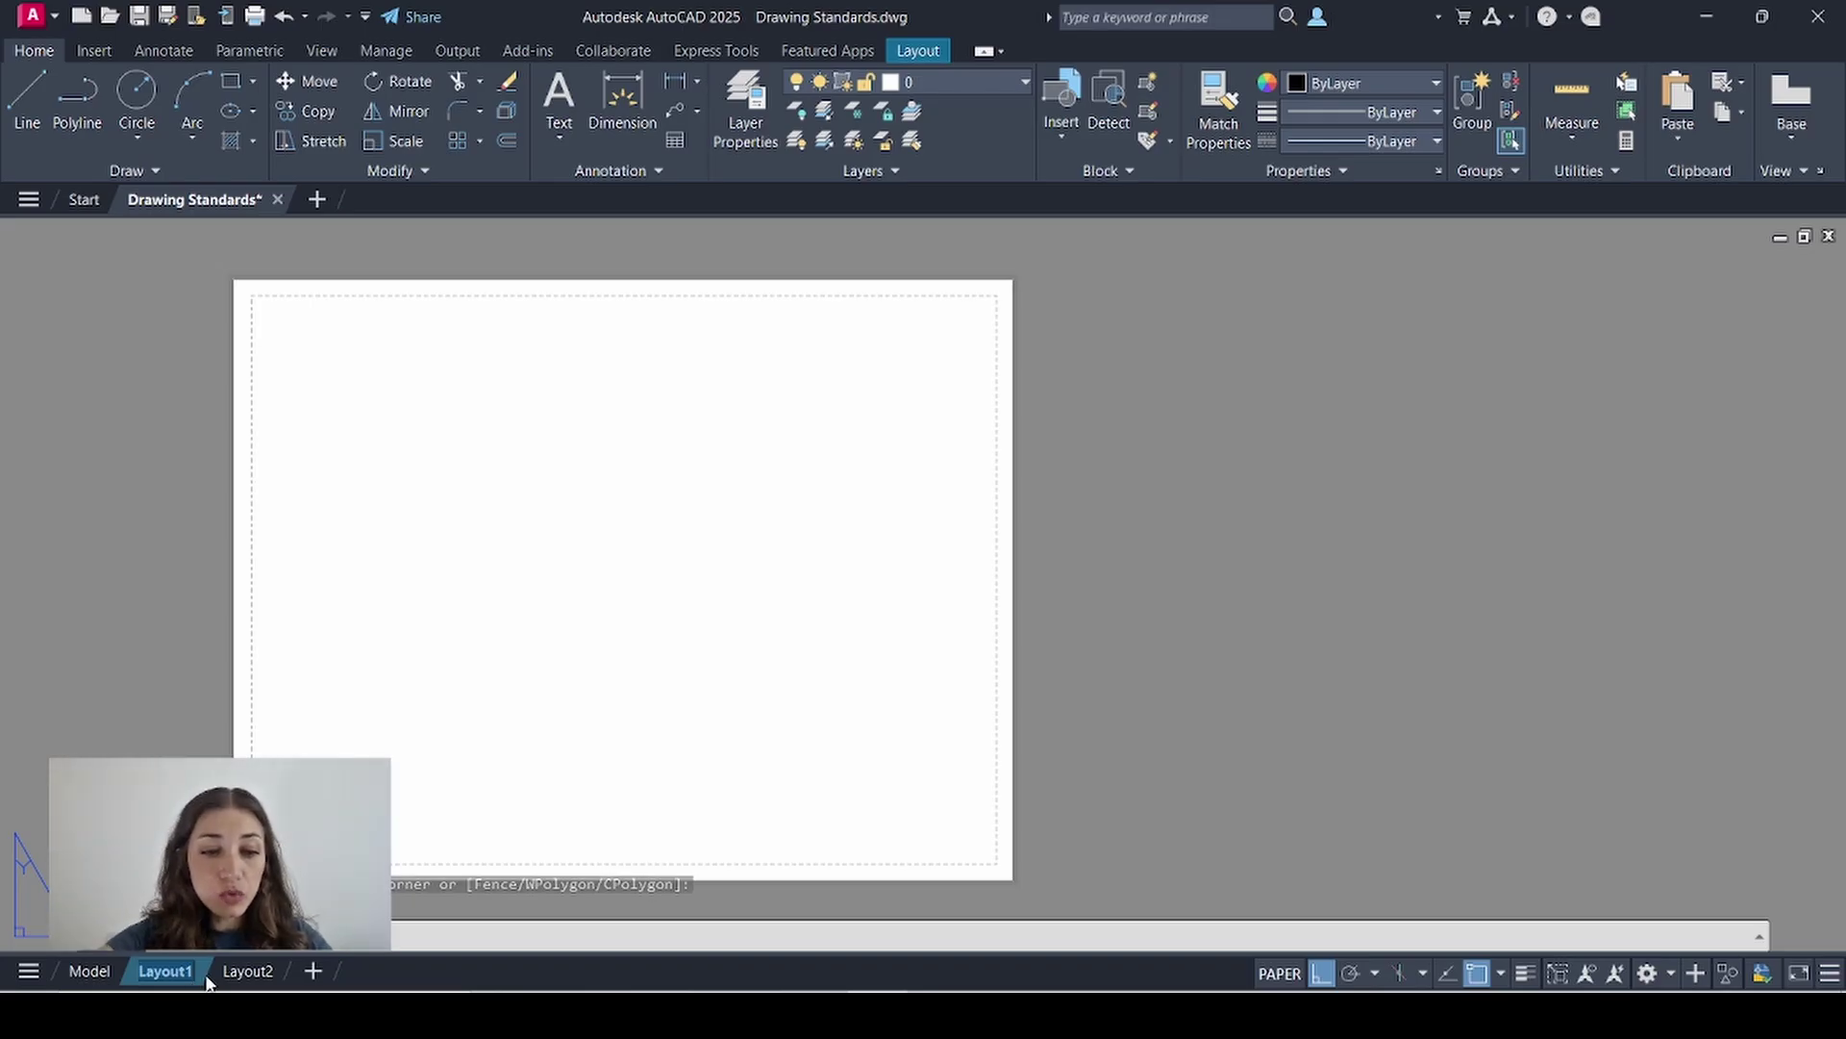
text(A3 TITLE BLOCK)
key(Return)
- Edit the layout's page setup and choose DWG To PDF.pc3 as the plotter
right_click(193, 972)
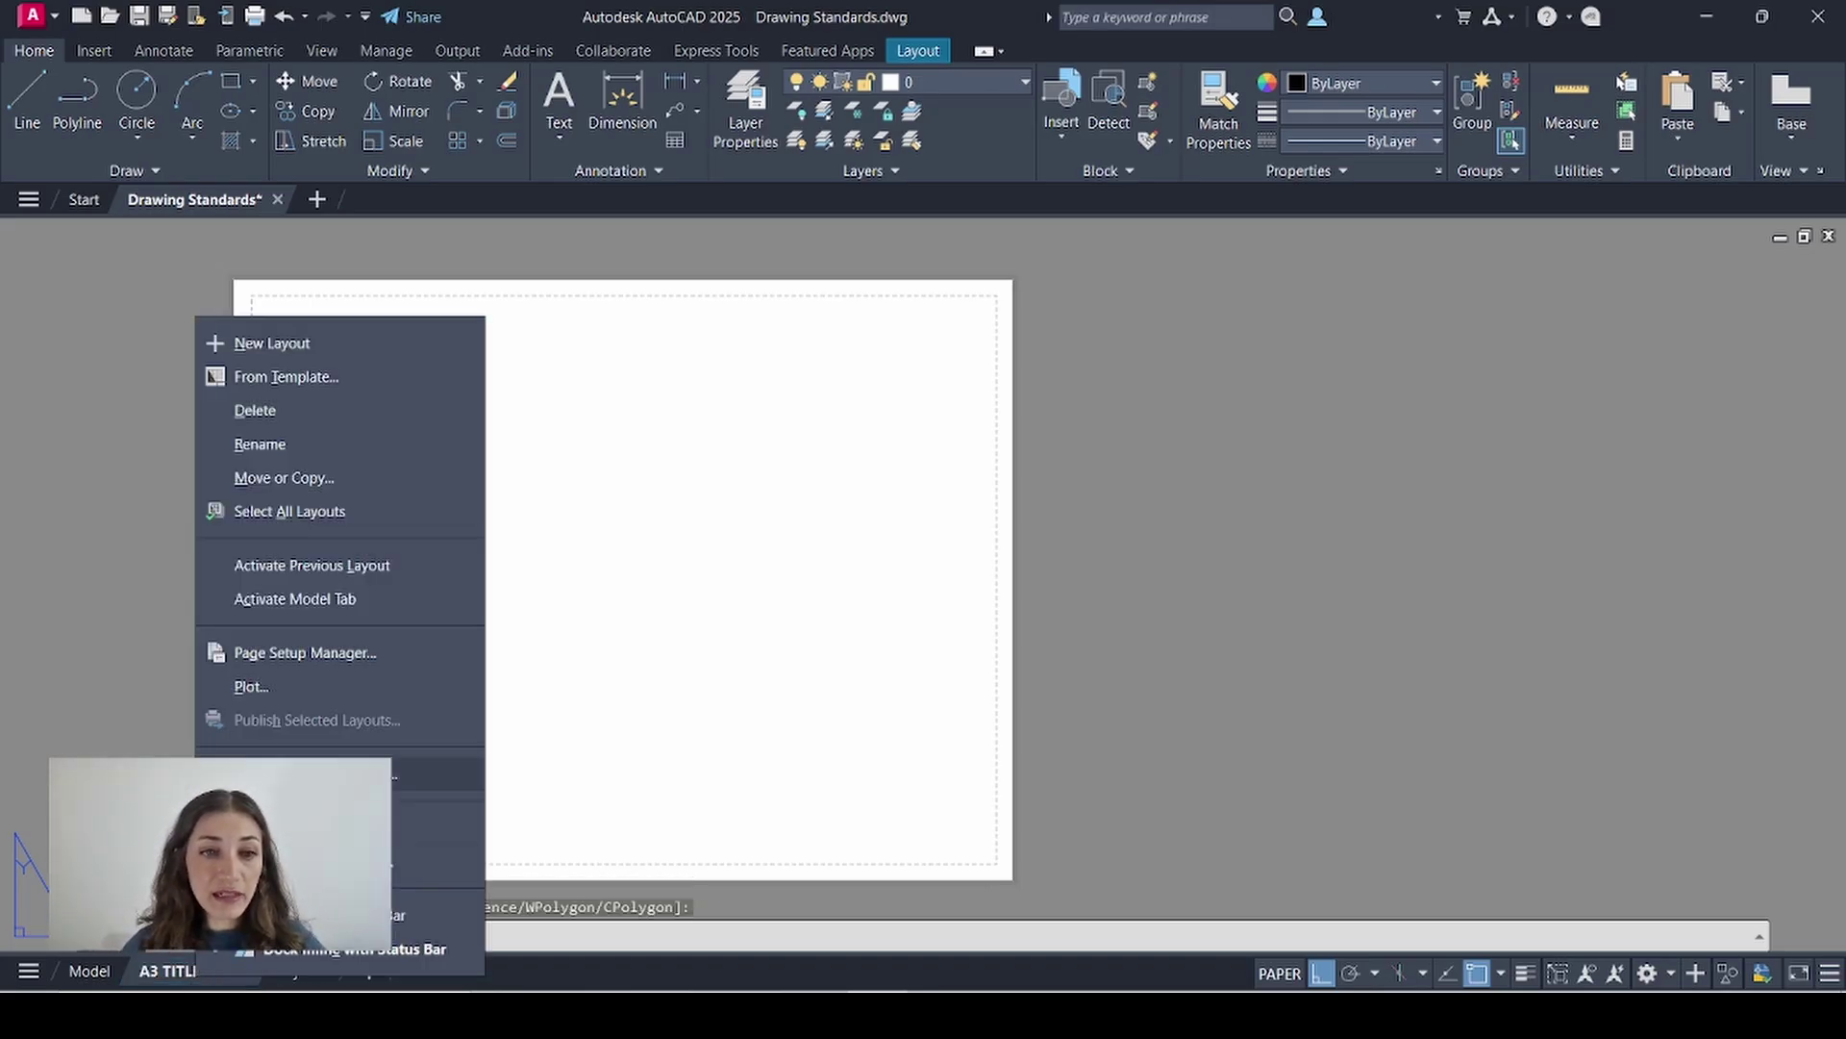
click(279, 652)
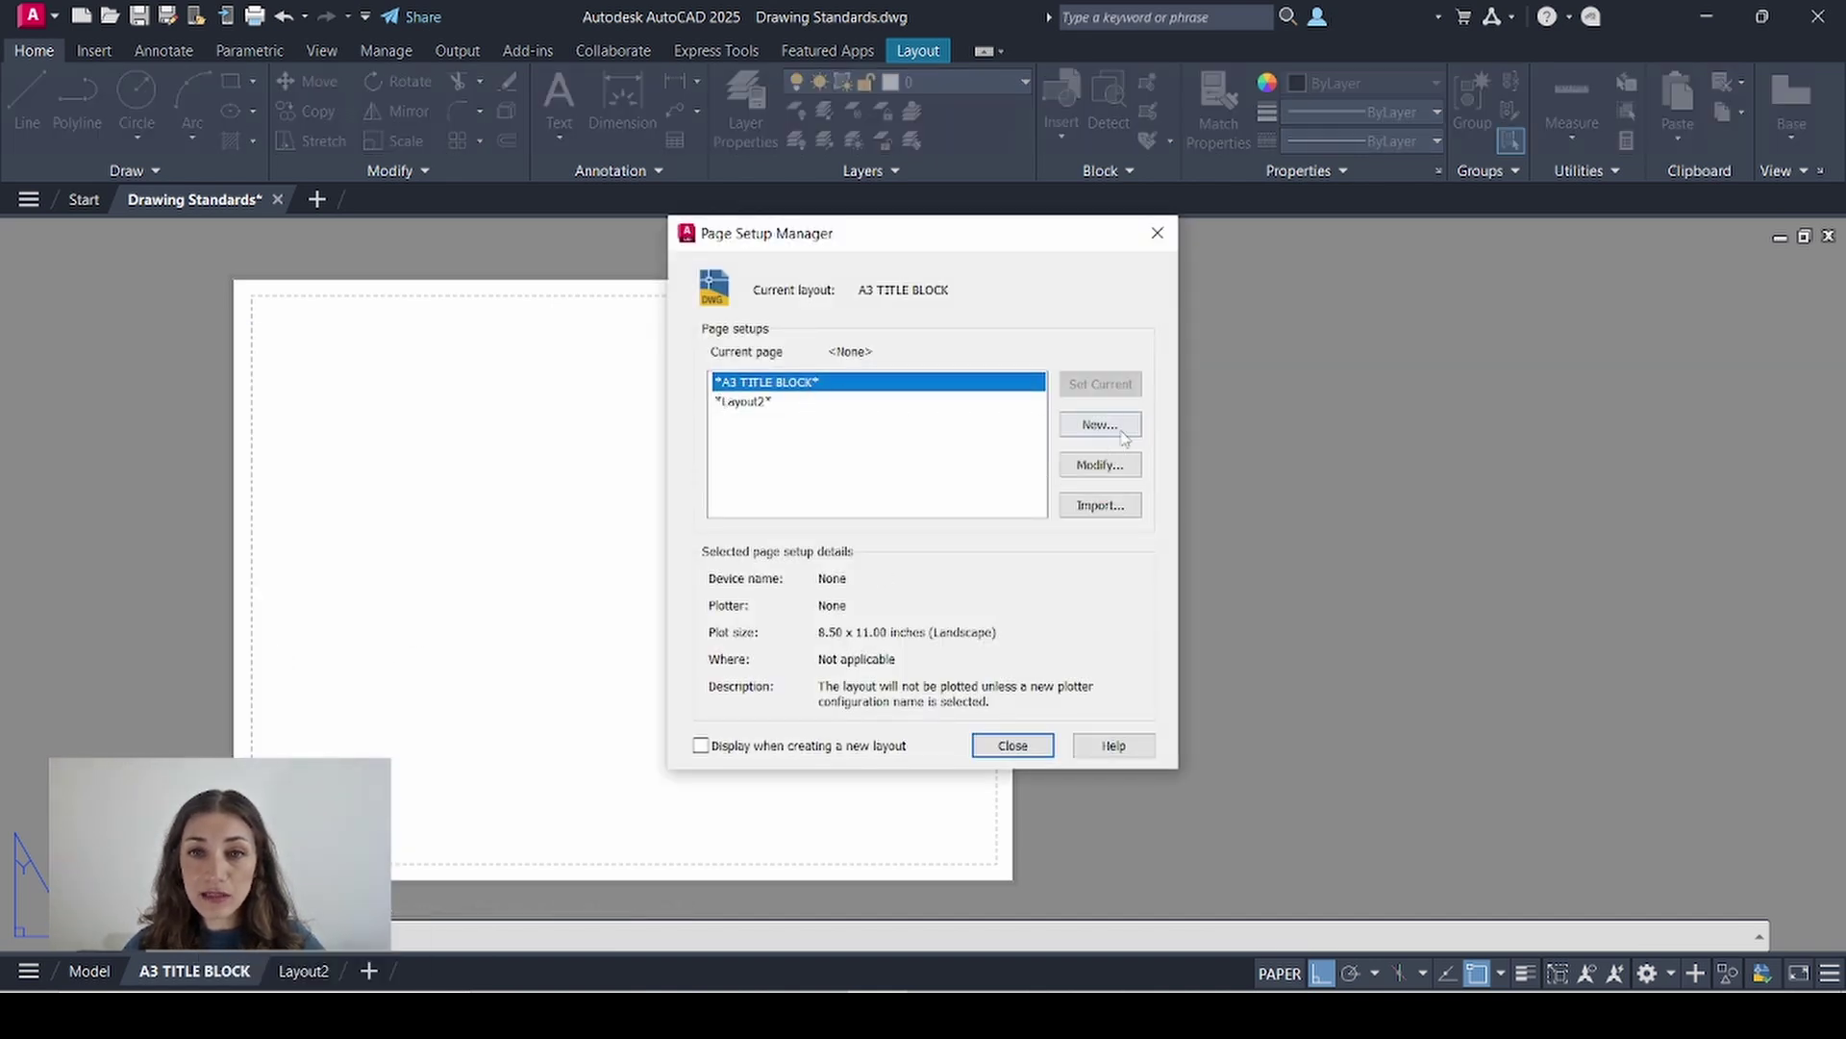
click(1100, 465)
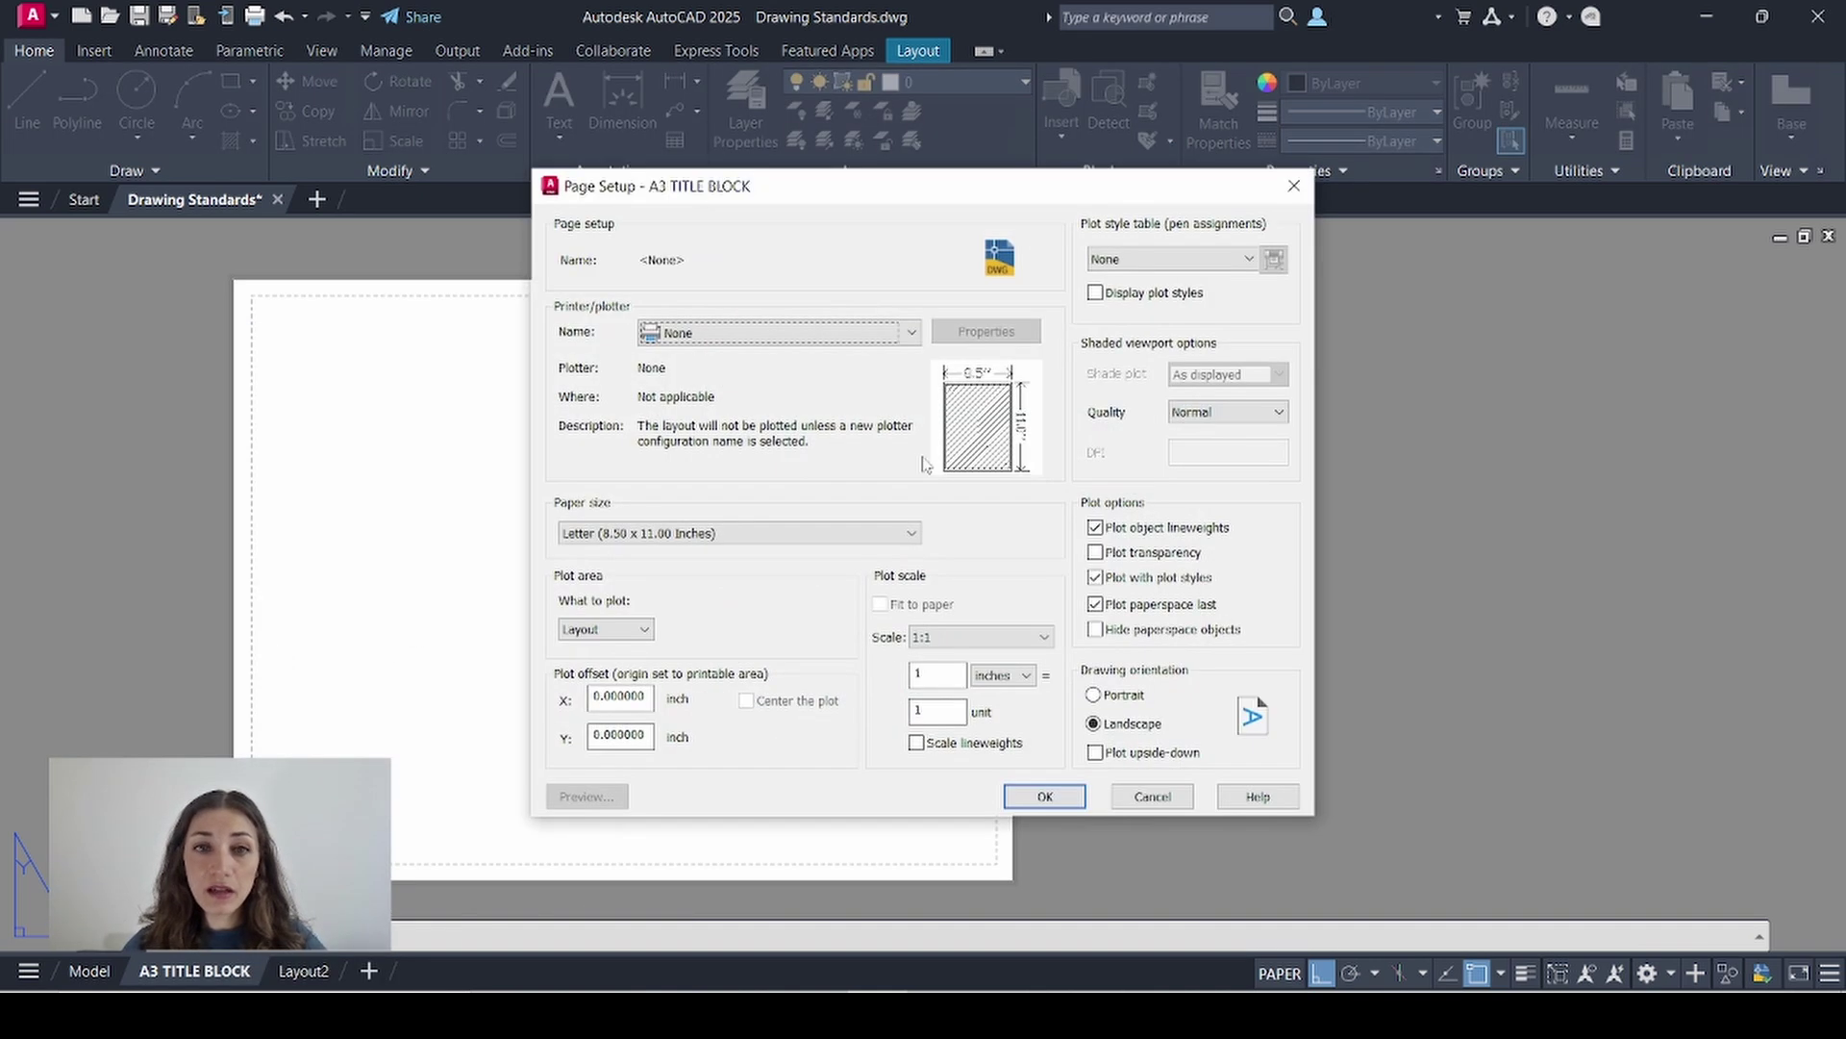
click(779, 332)
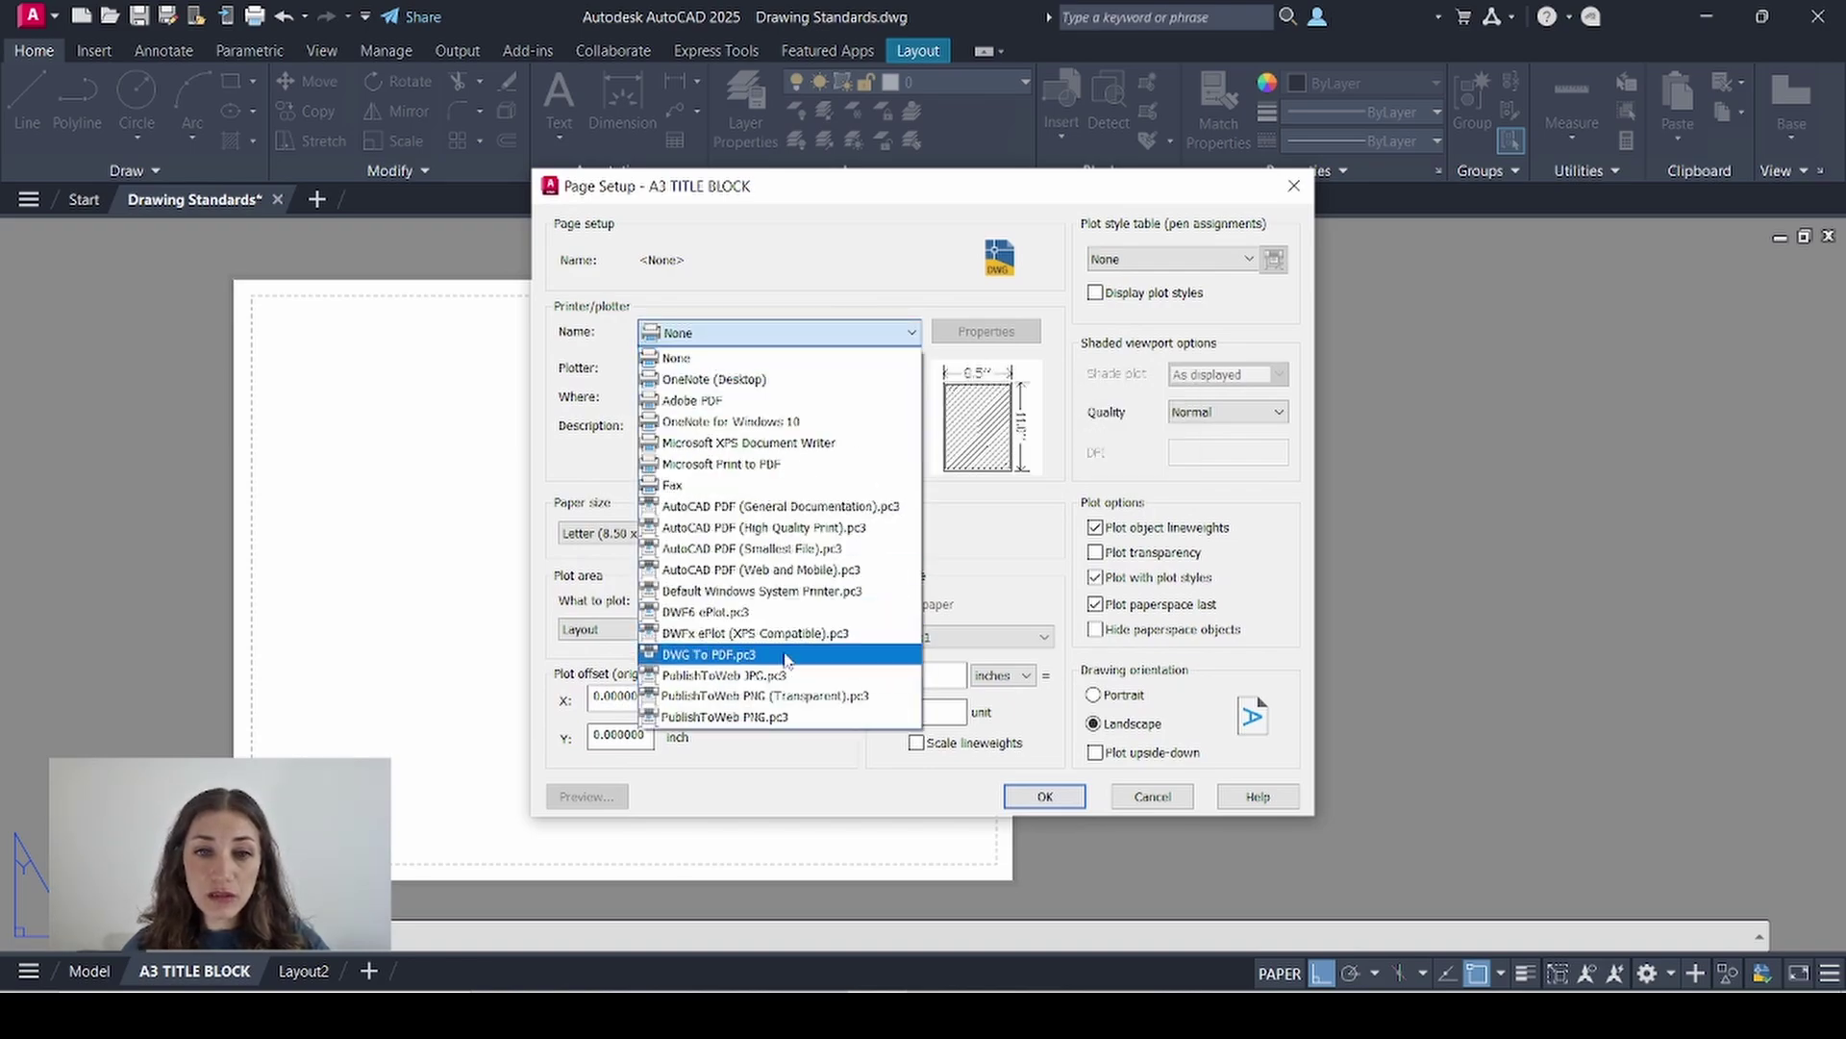
click(783, 662)
- Choose ISO expand A3 (297.00 x 420.00 MM) paper, 1:1 scale and Grayscale.ctb, then apply
click(731, 532)
scroll(729, 714, down, 5)
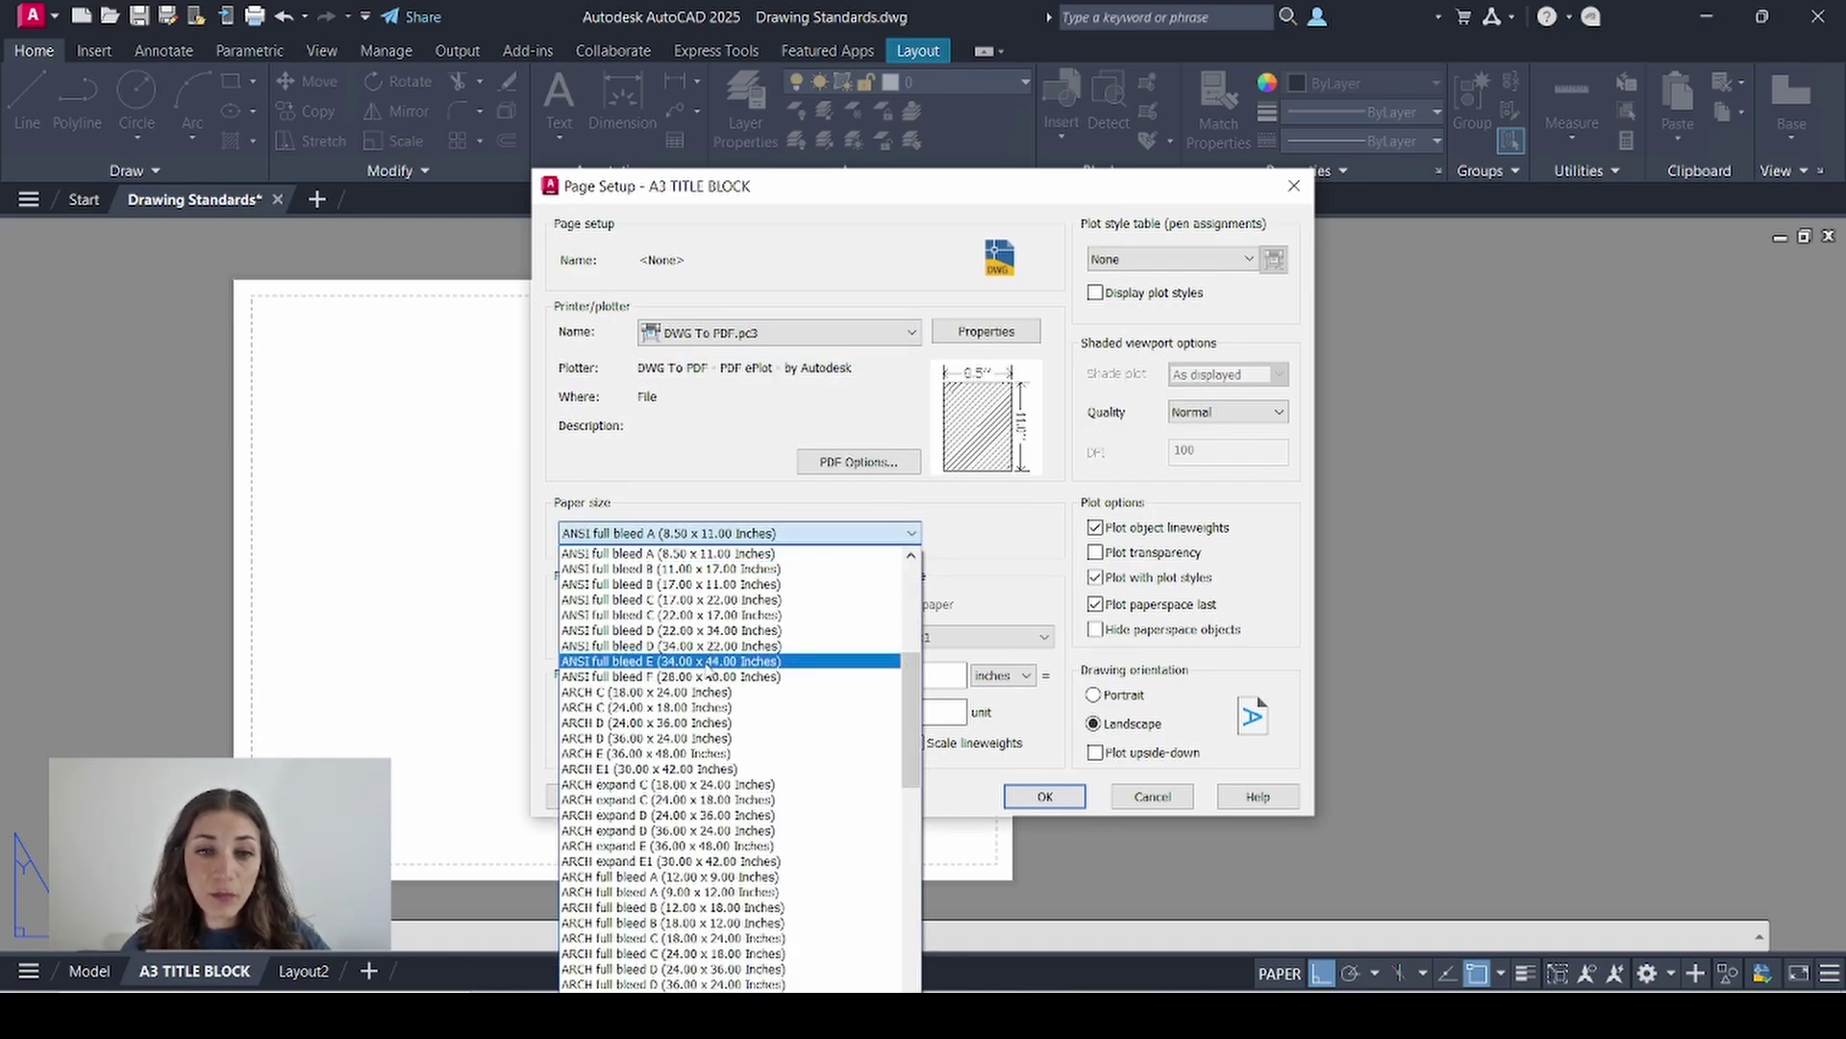
scroll(729, 731, down, 2)
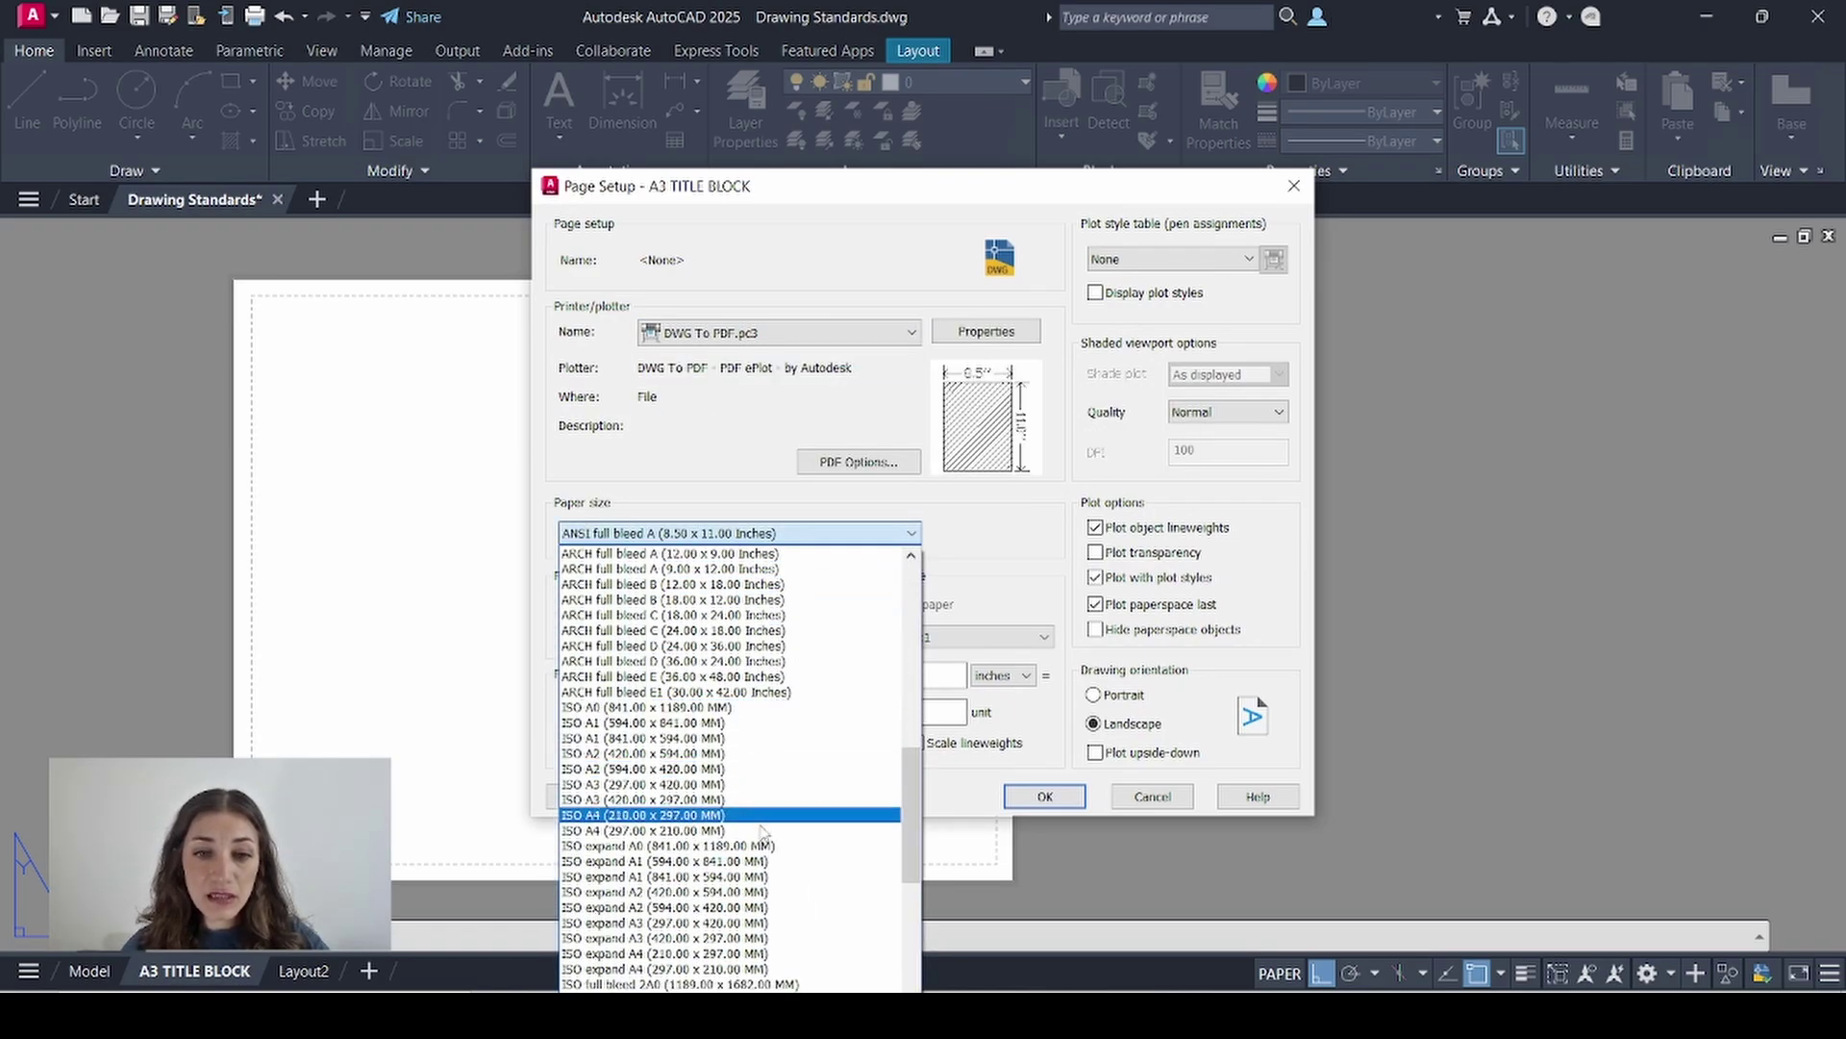
click(736, 924)
click(703, 681)
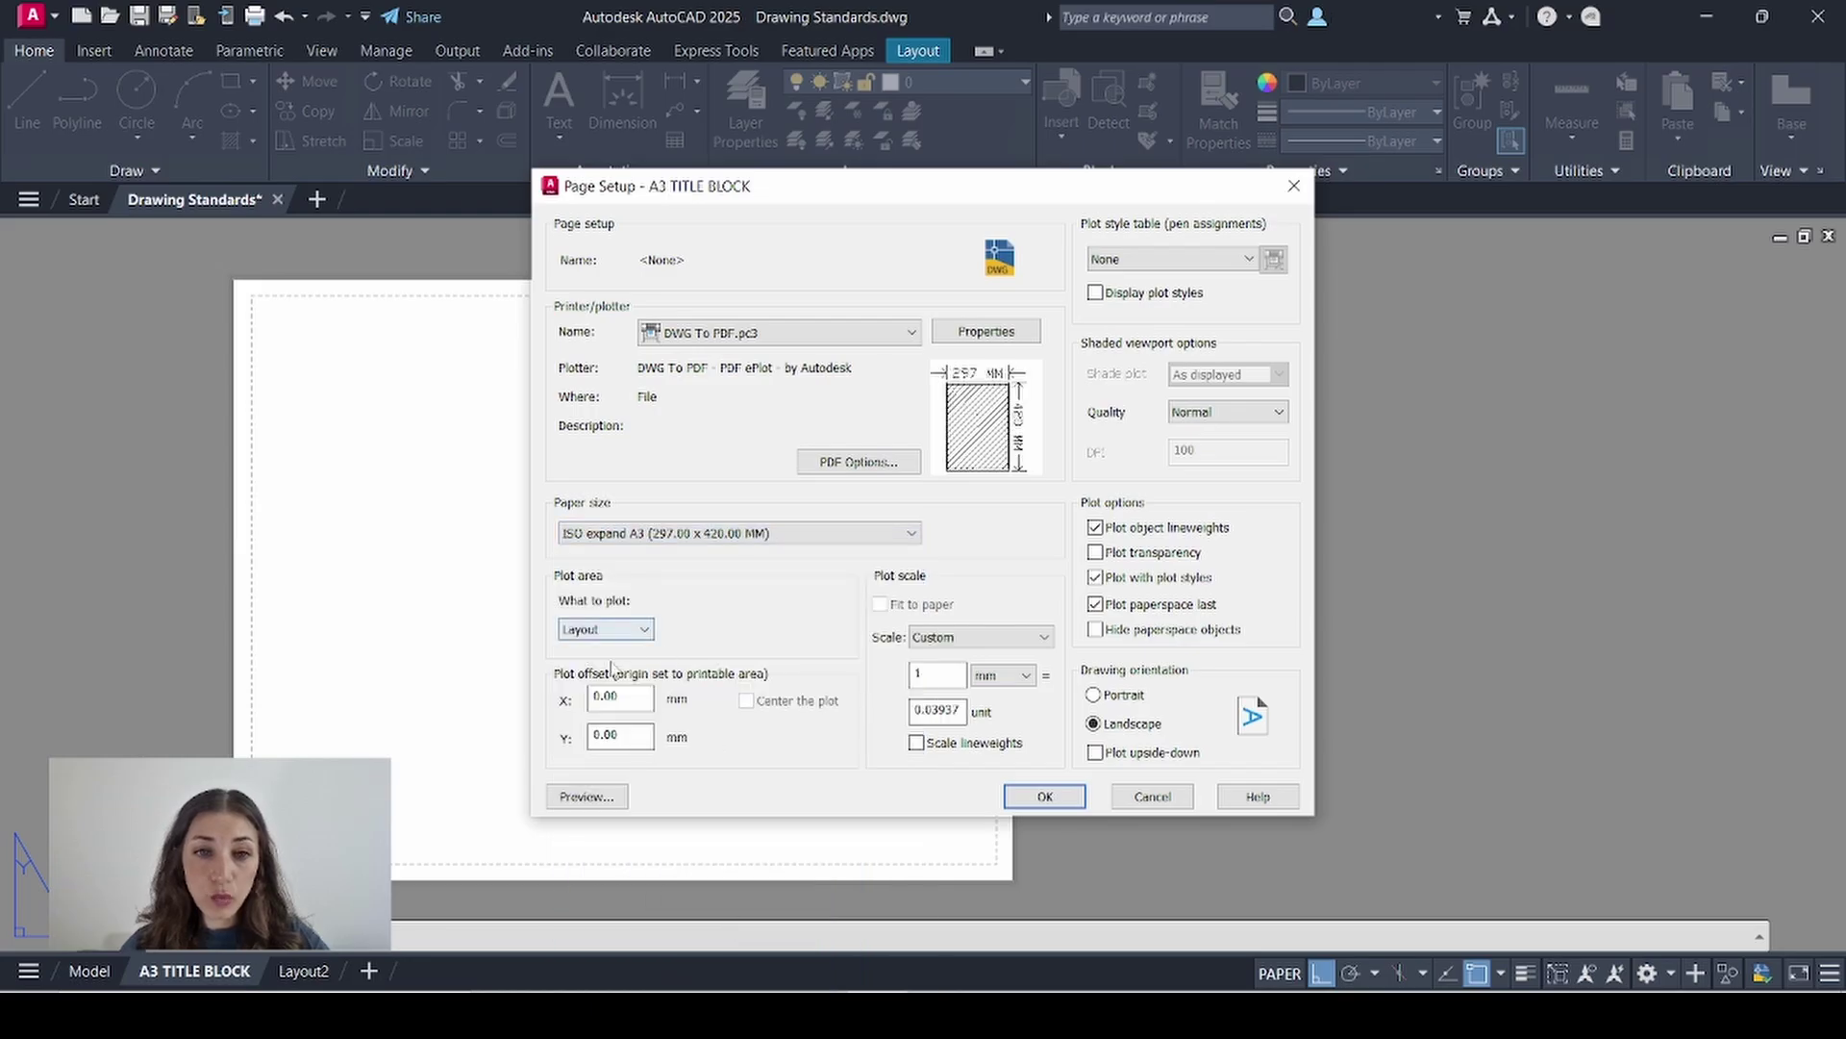
click(1012, 642)
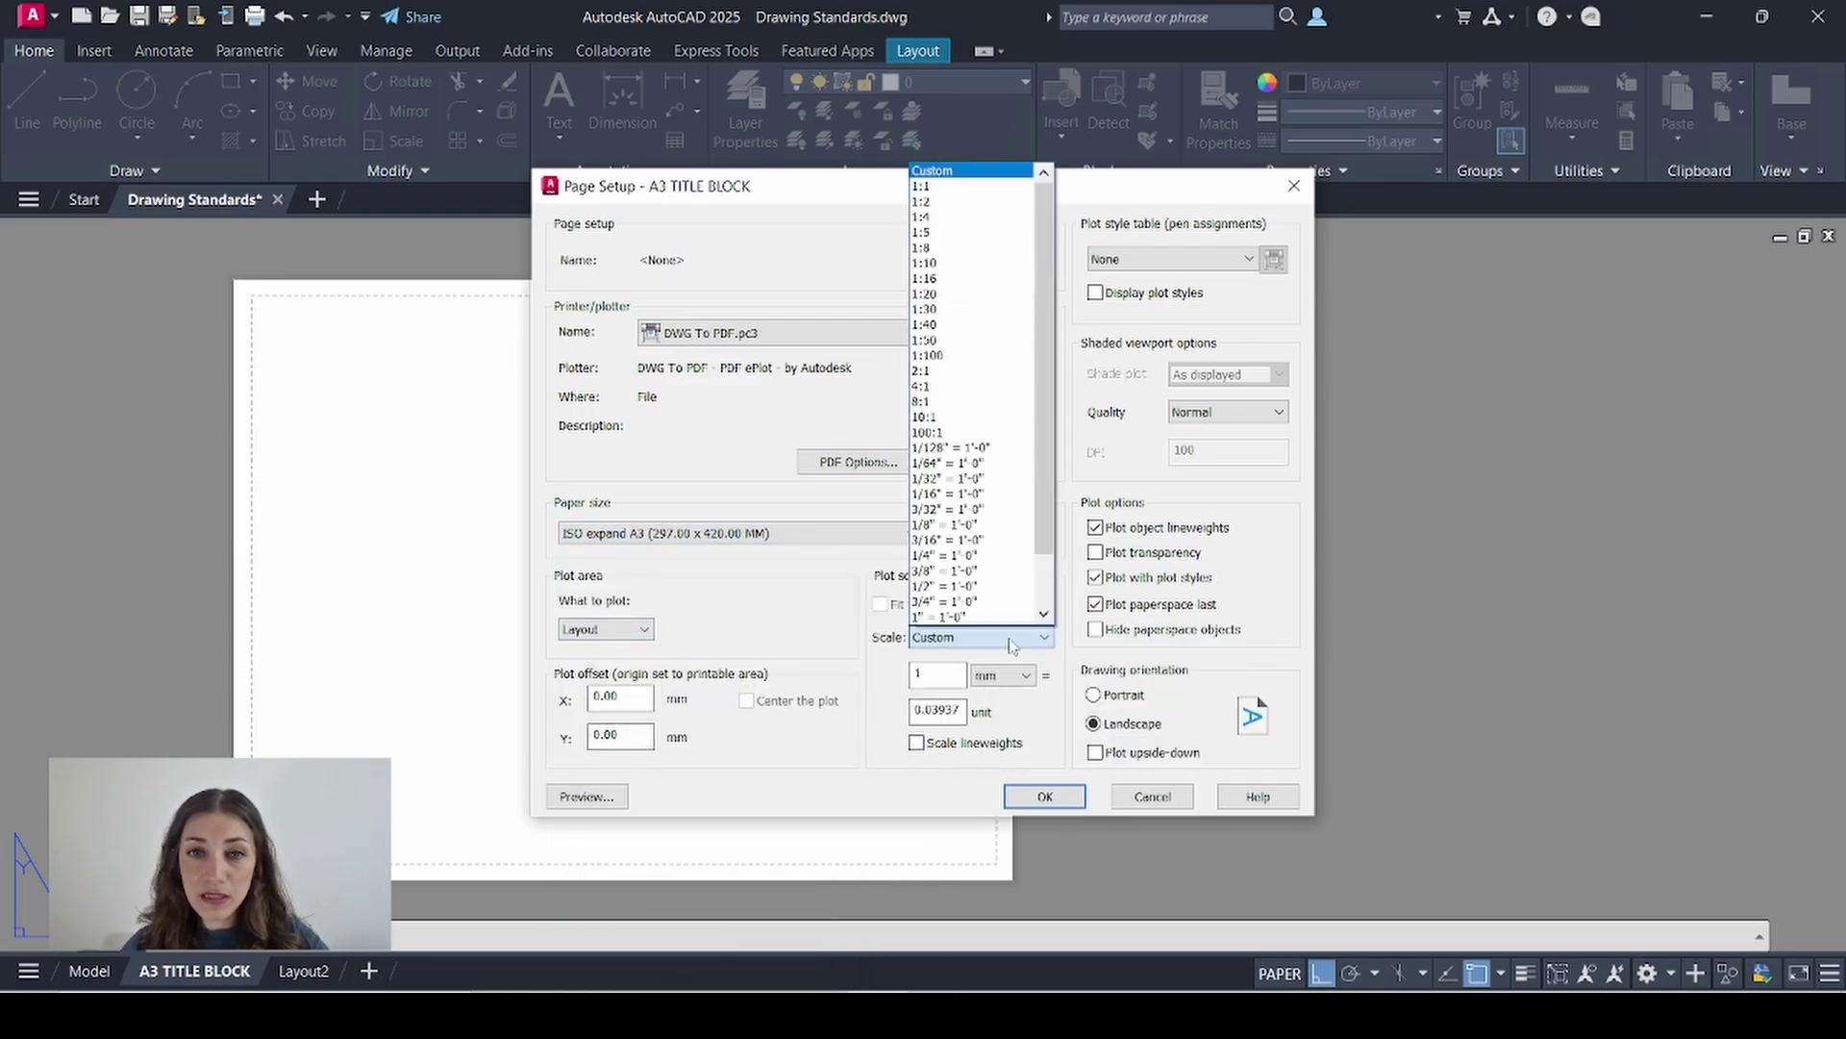
click(962, 187)
click(1146, 259)
click(1155, 363)
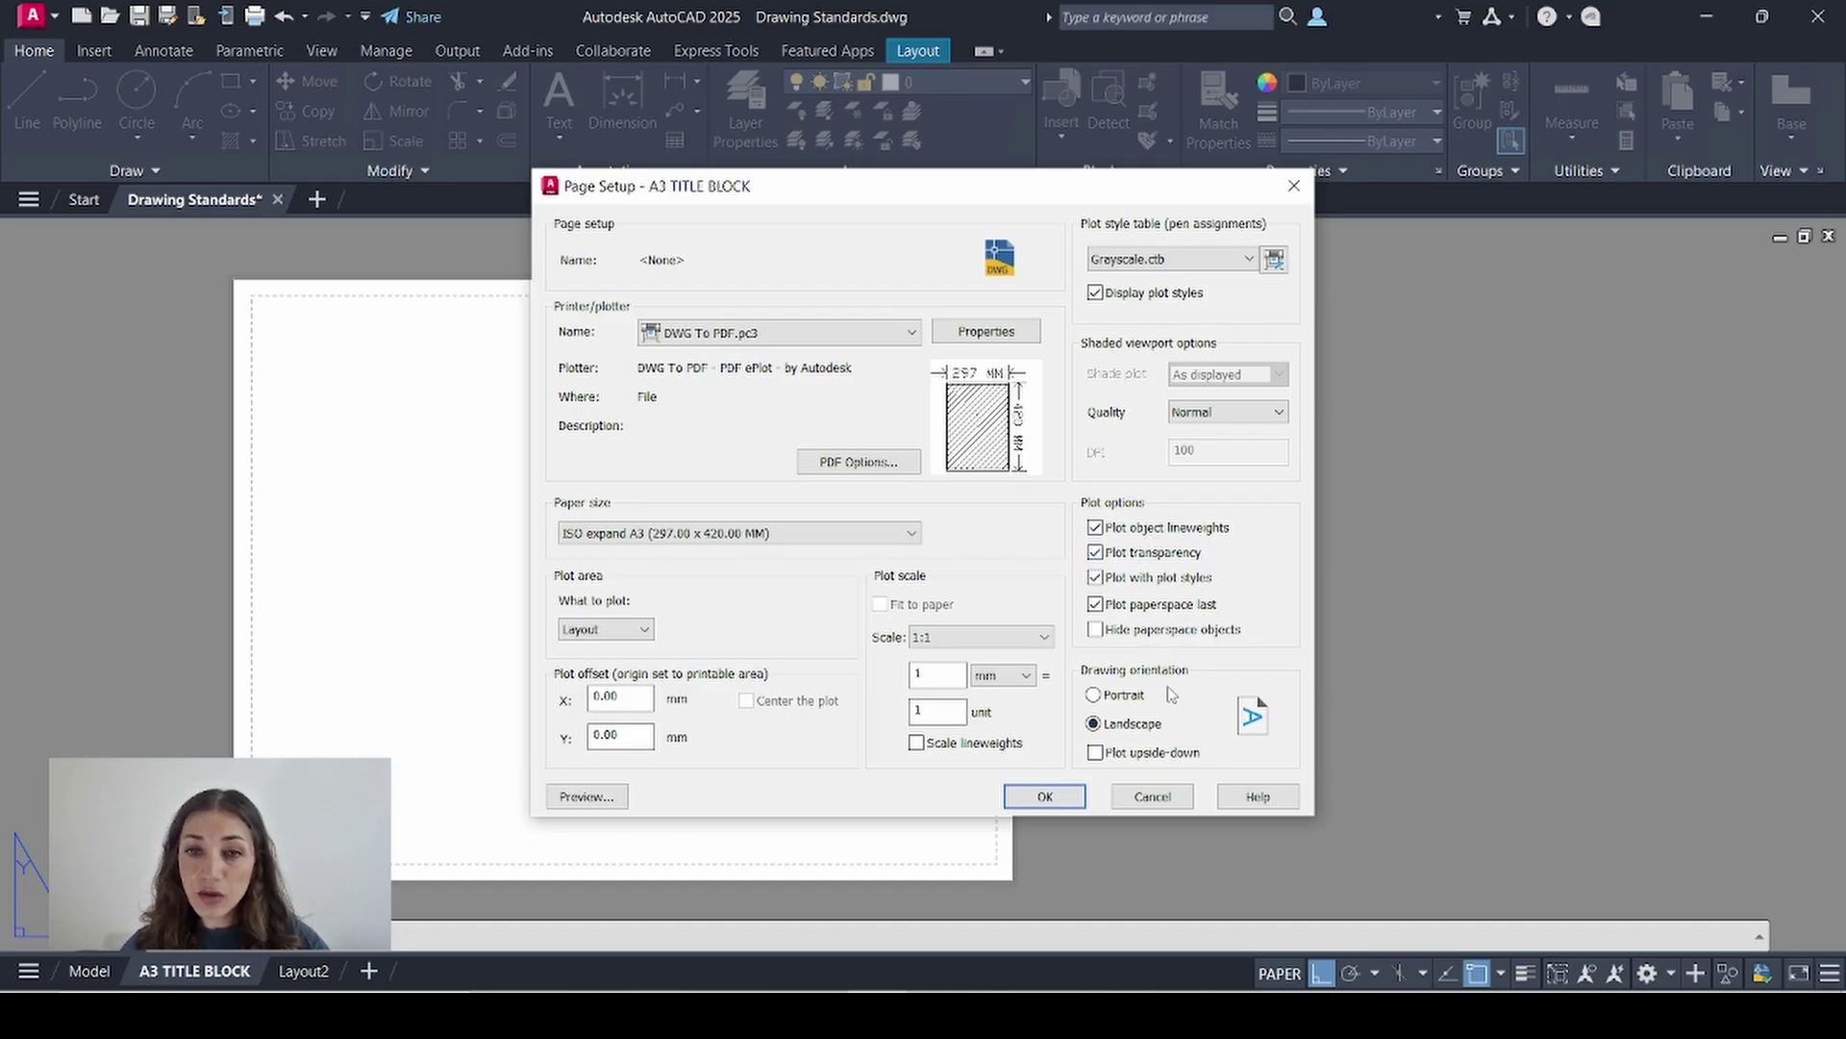
click(1045, 797)
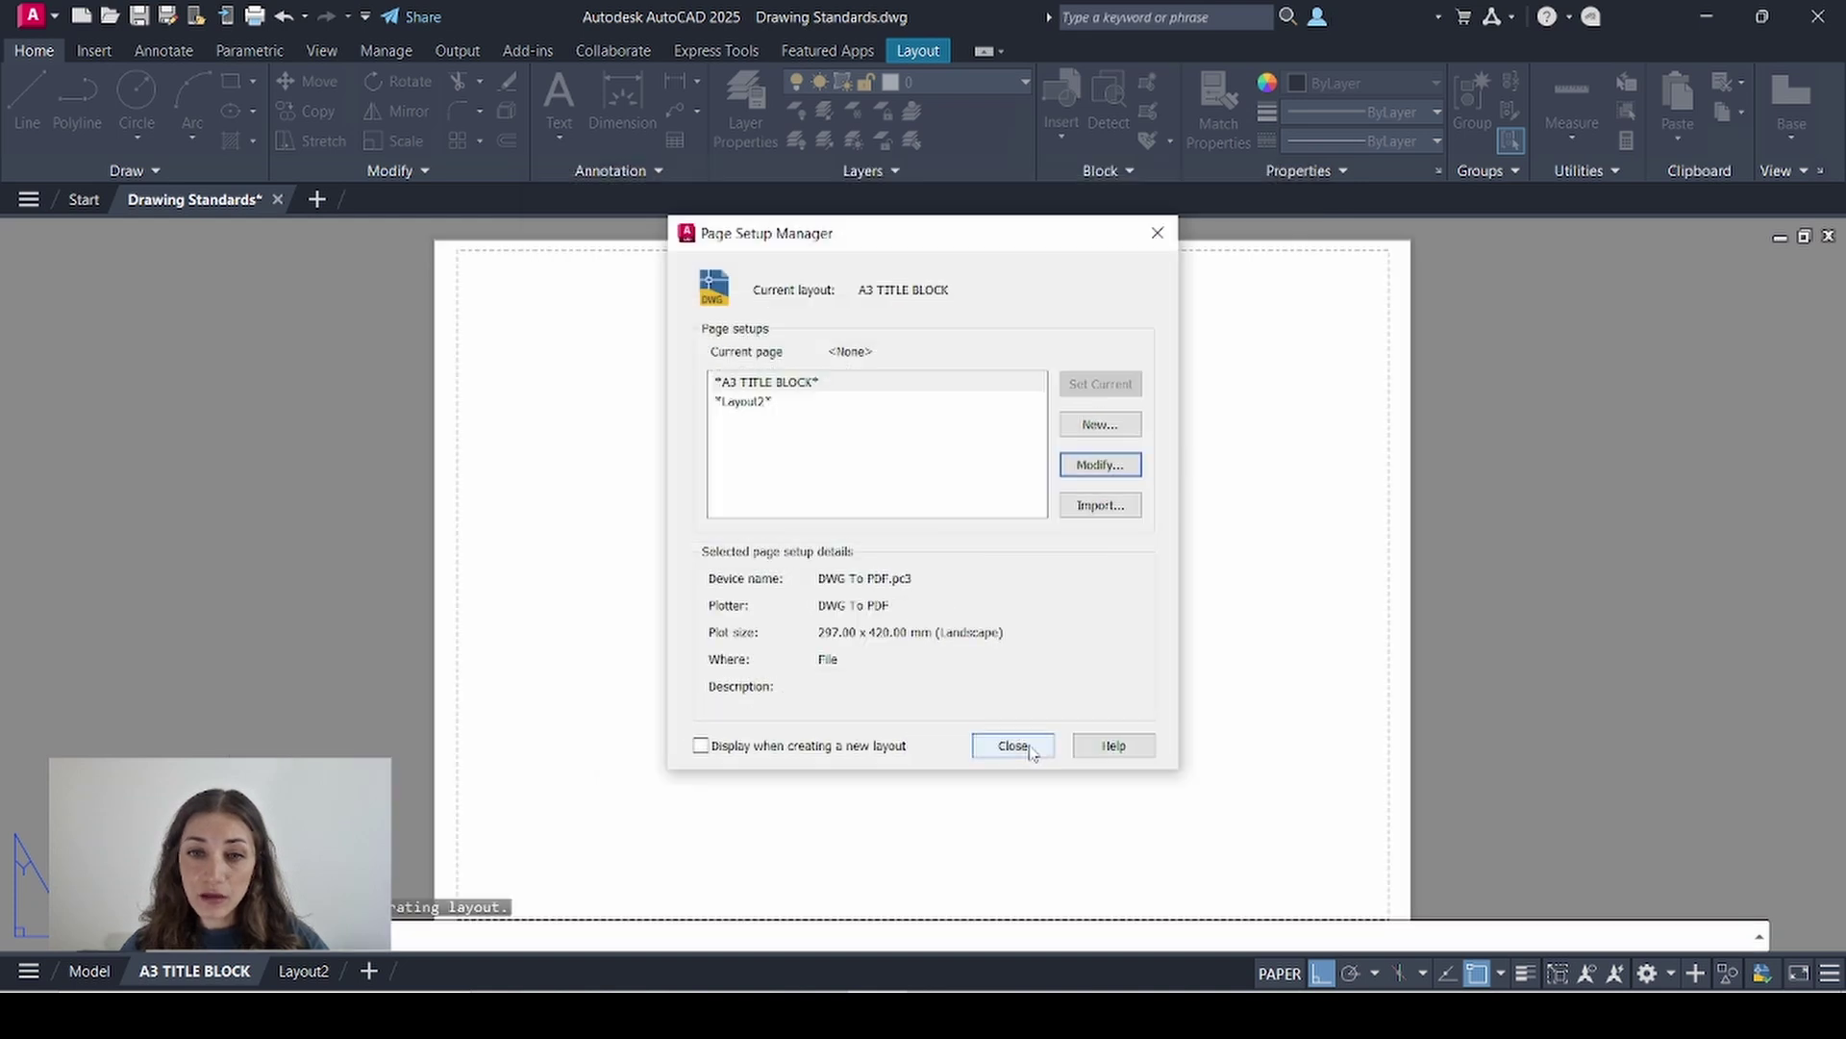
- Return to the sheet and start a polyline border at the top-left margin corner
click(1023, 747)
scroll(977, 515, down, 2)
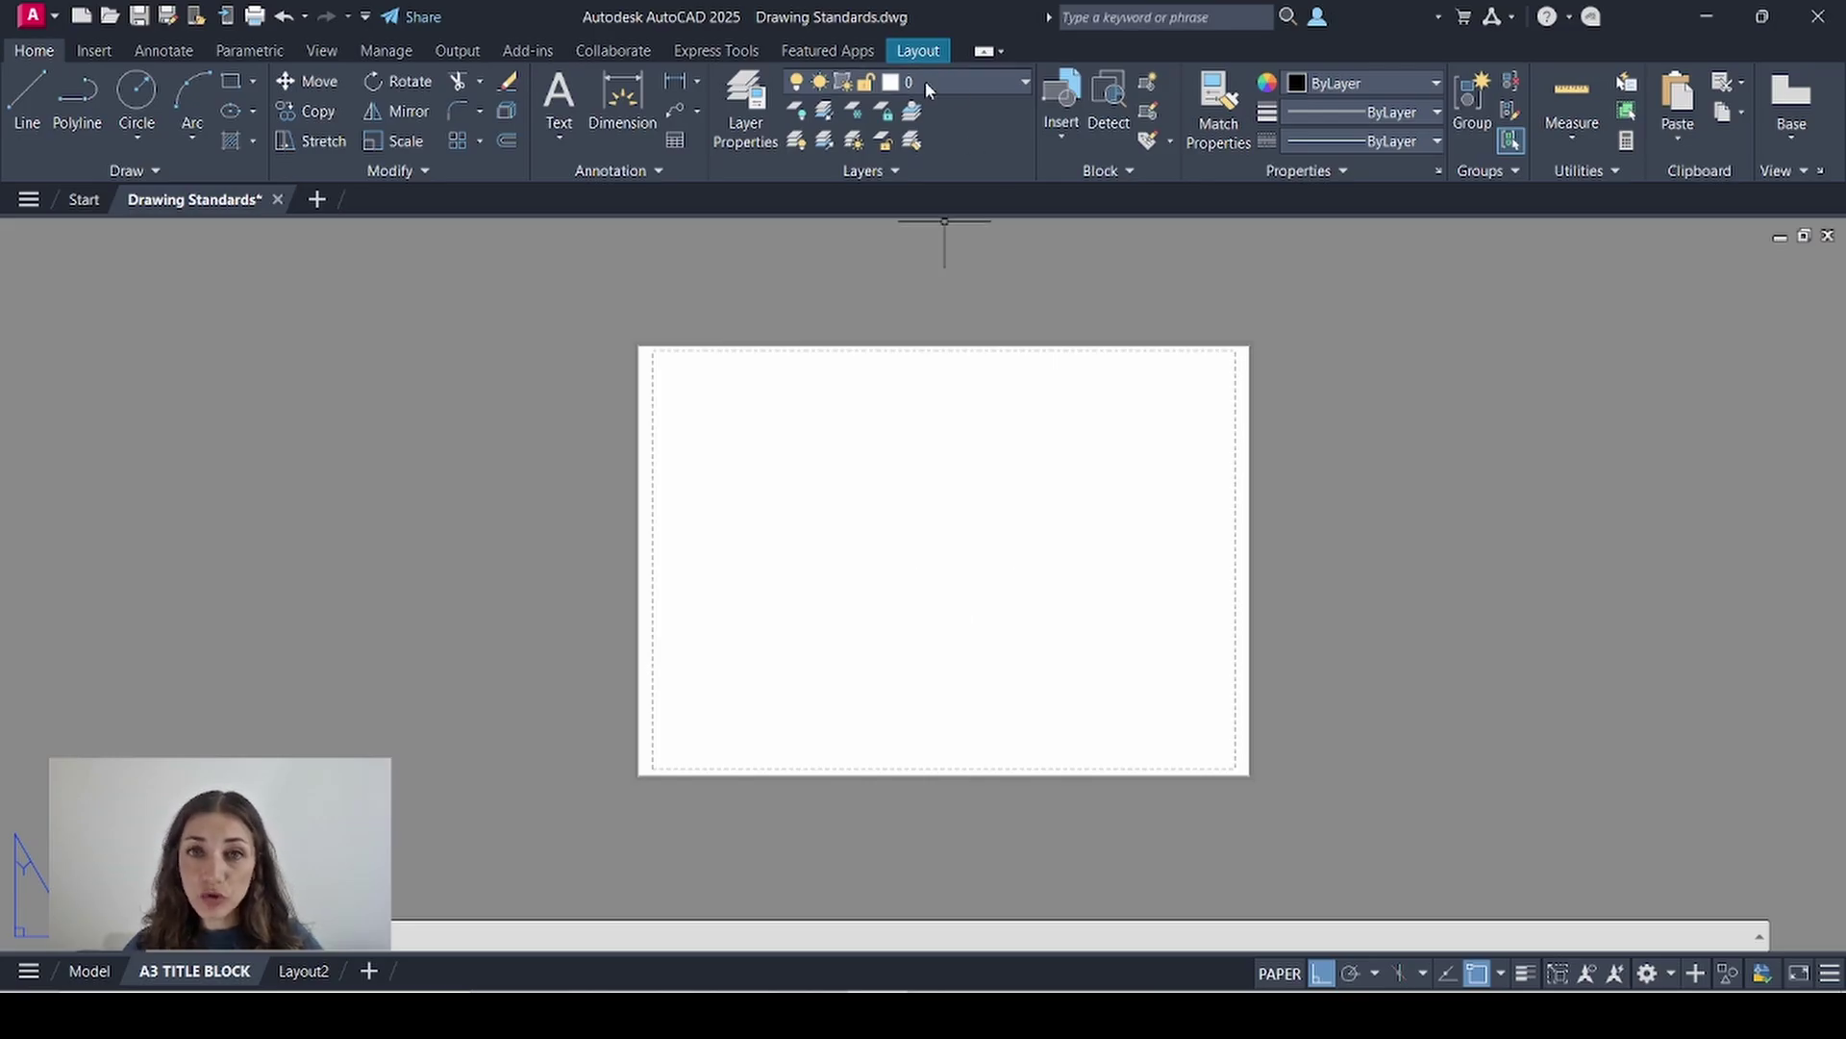
scroll(705, 401, up, 3)
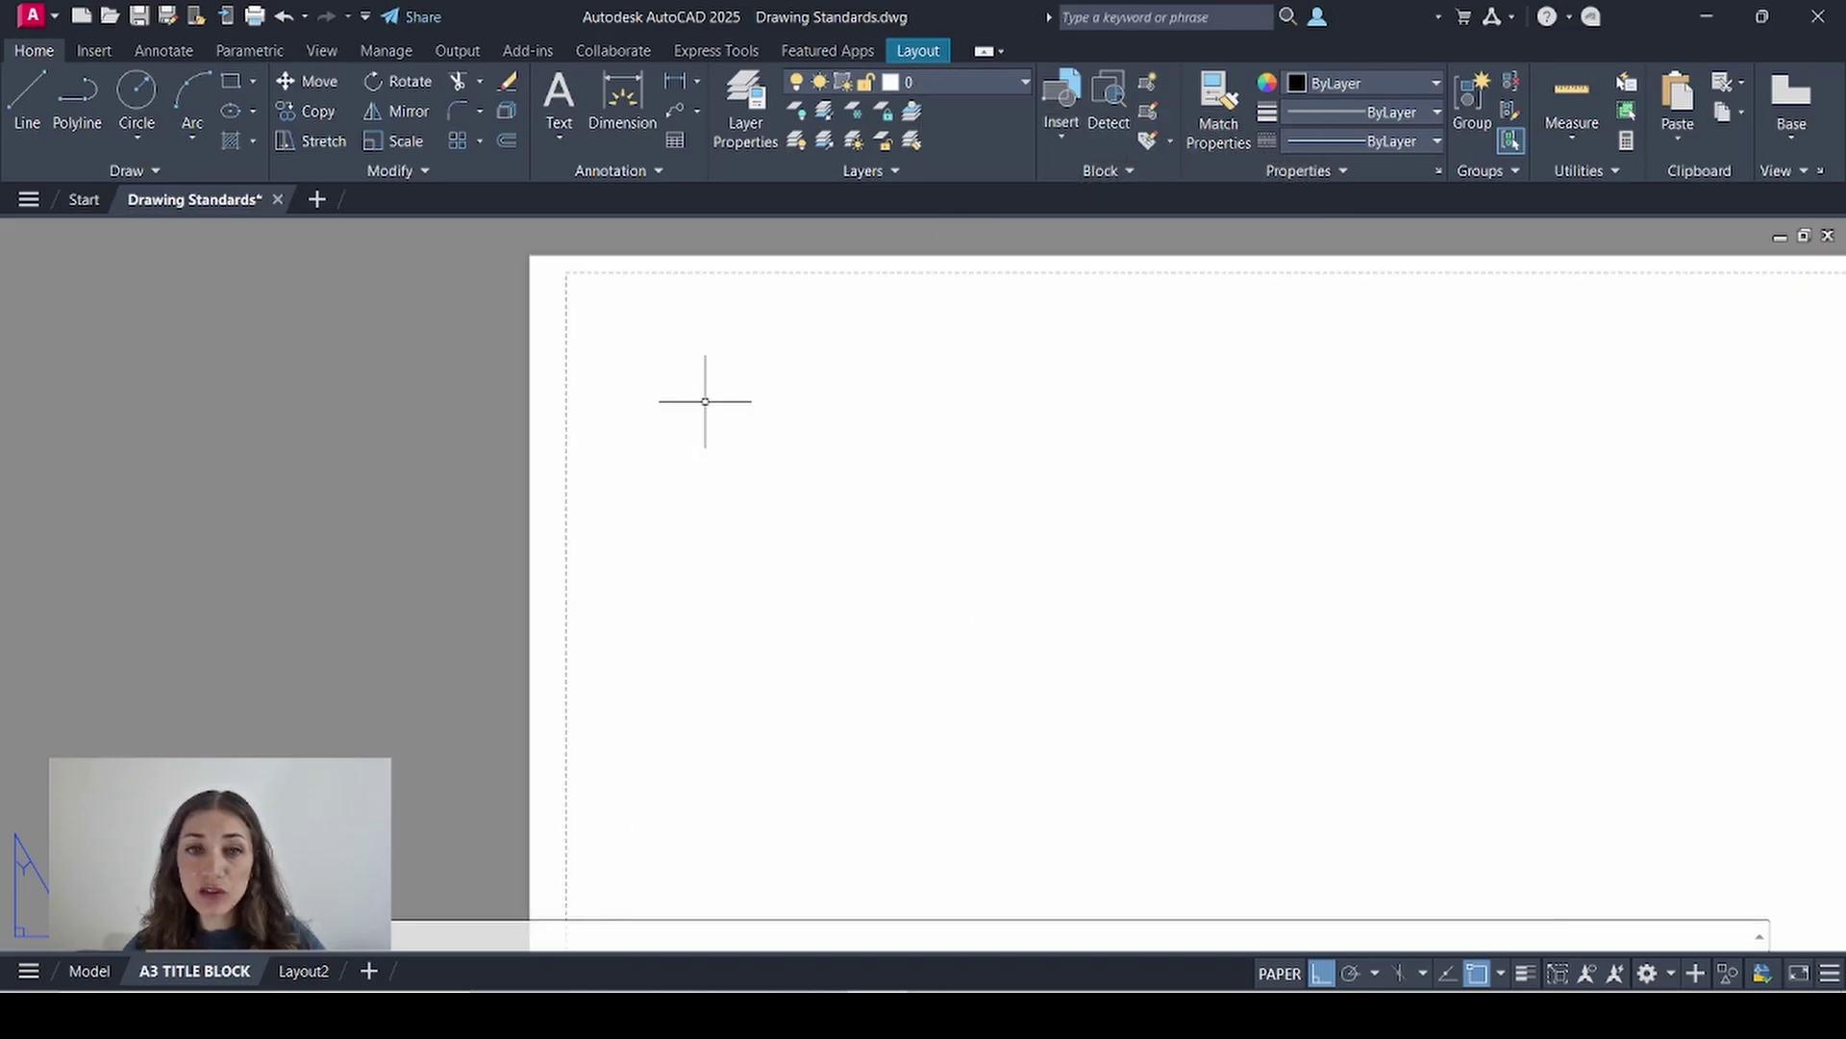
key(Return)
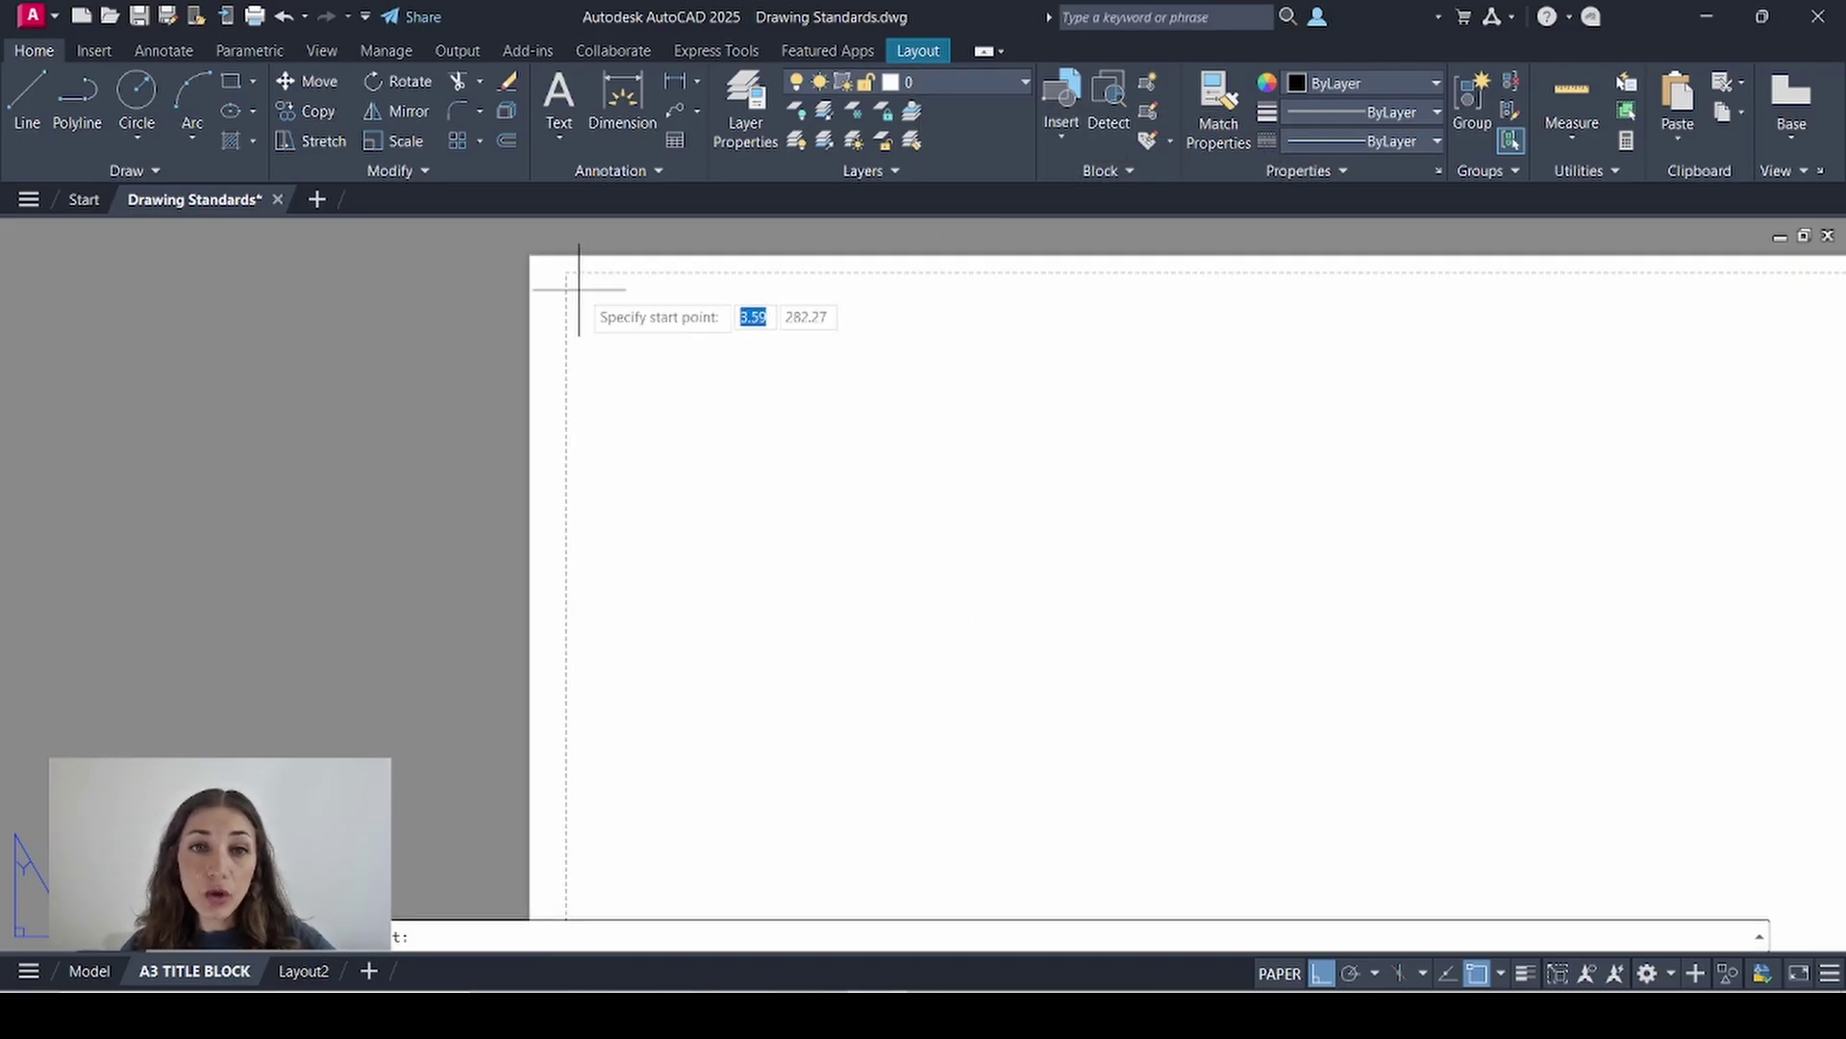
click(567, 275)
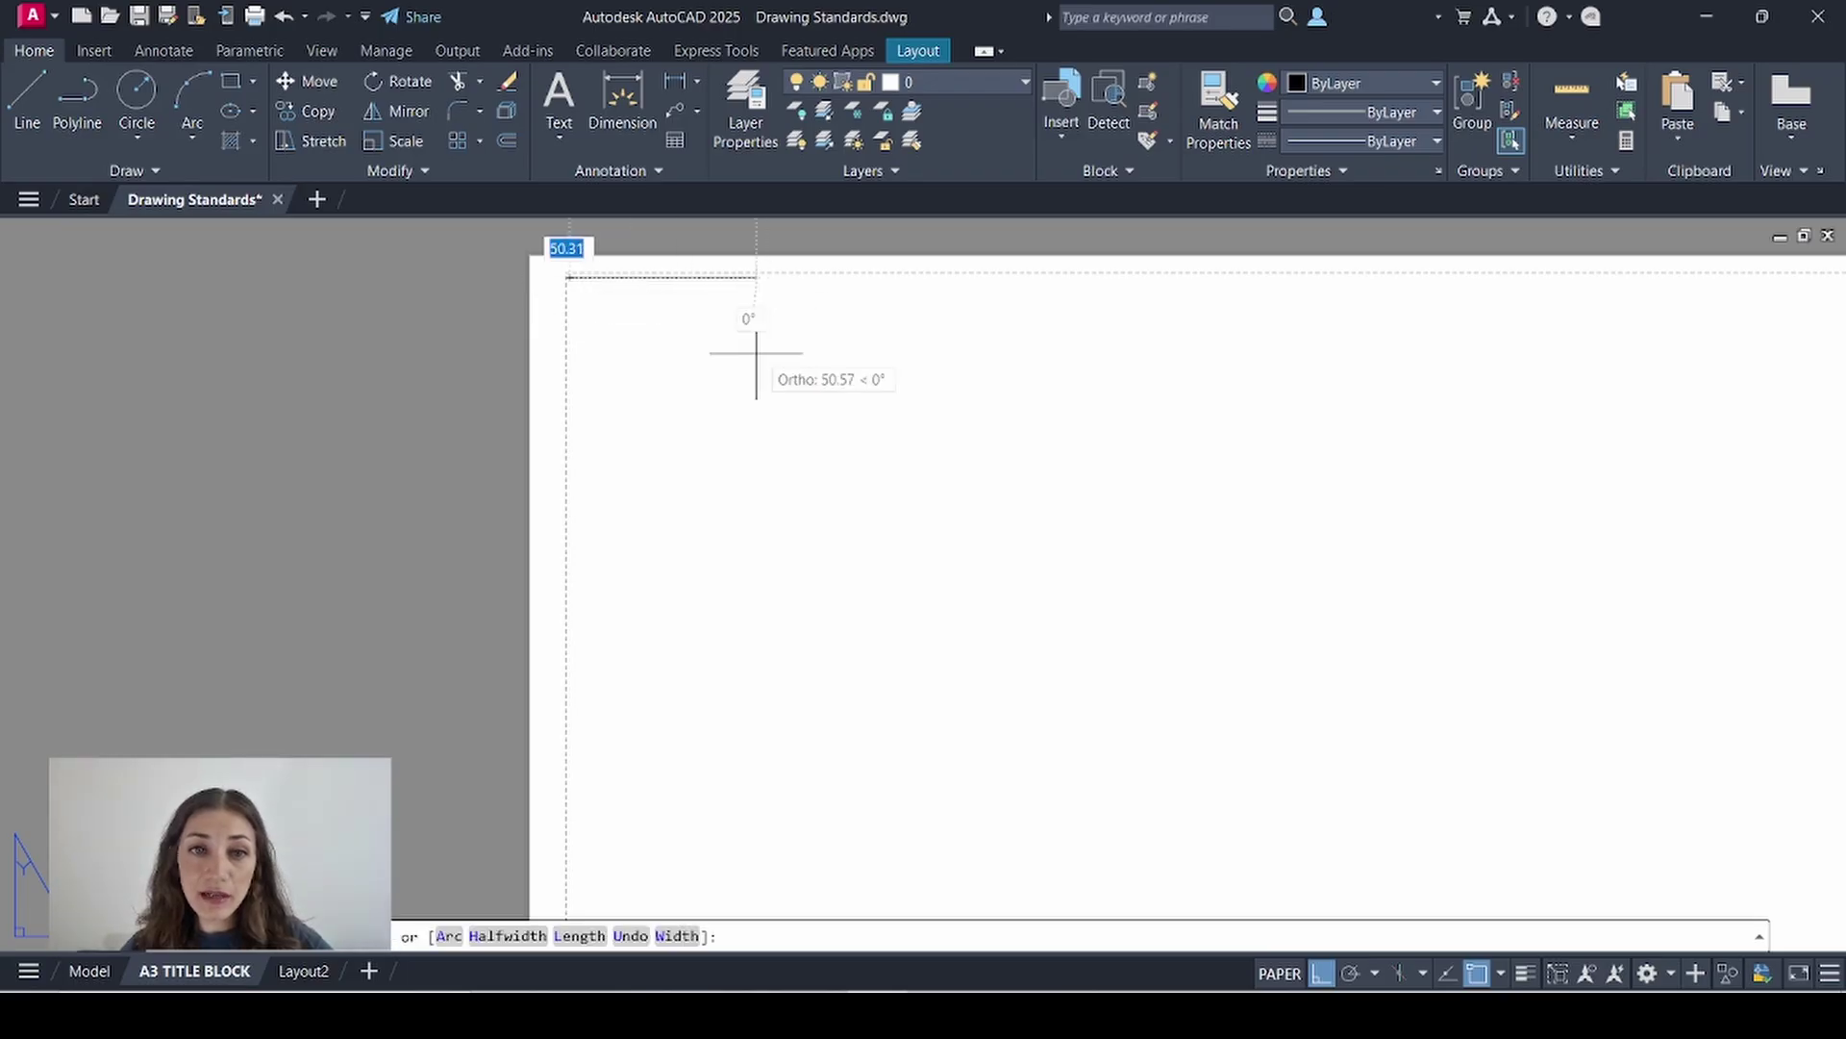
scroll(764, 359, down, 3)
scroll(1205, 283, up, 2)
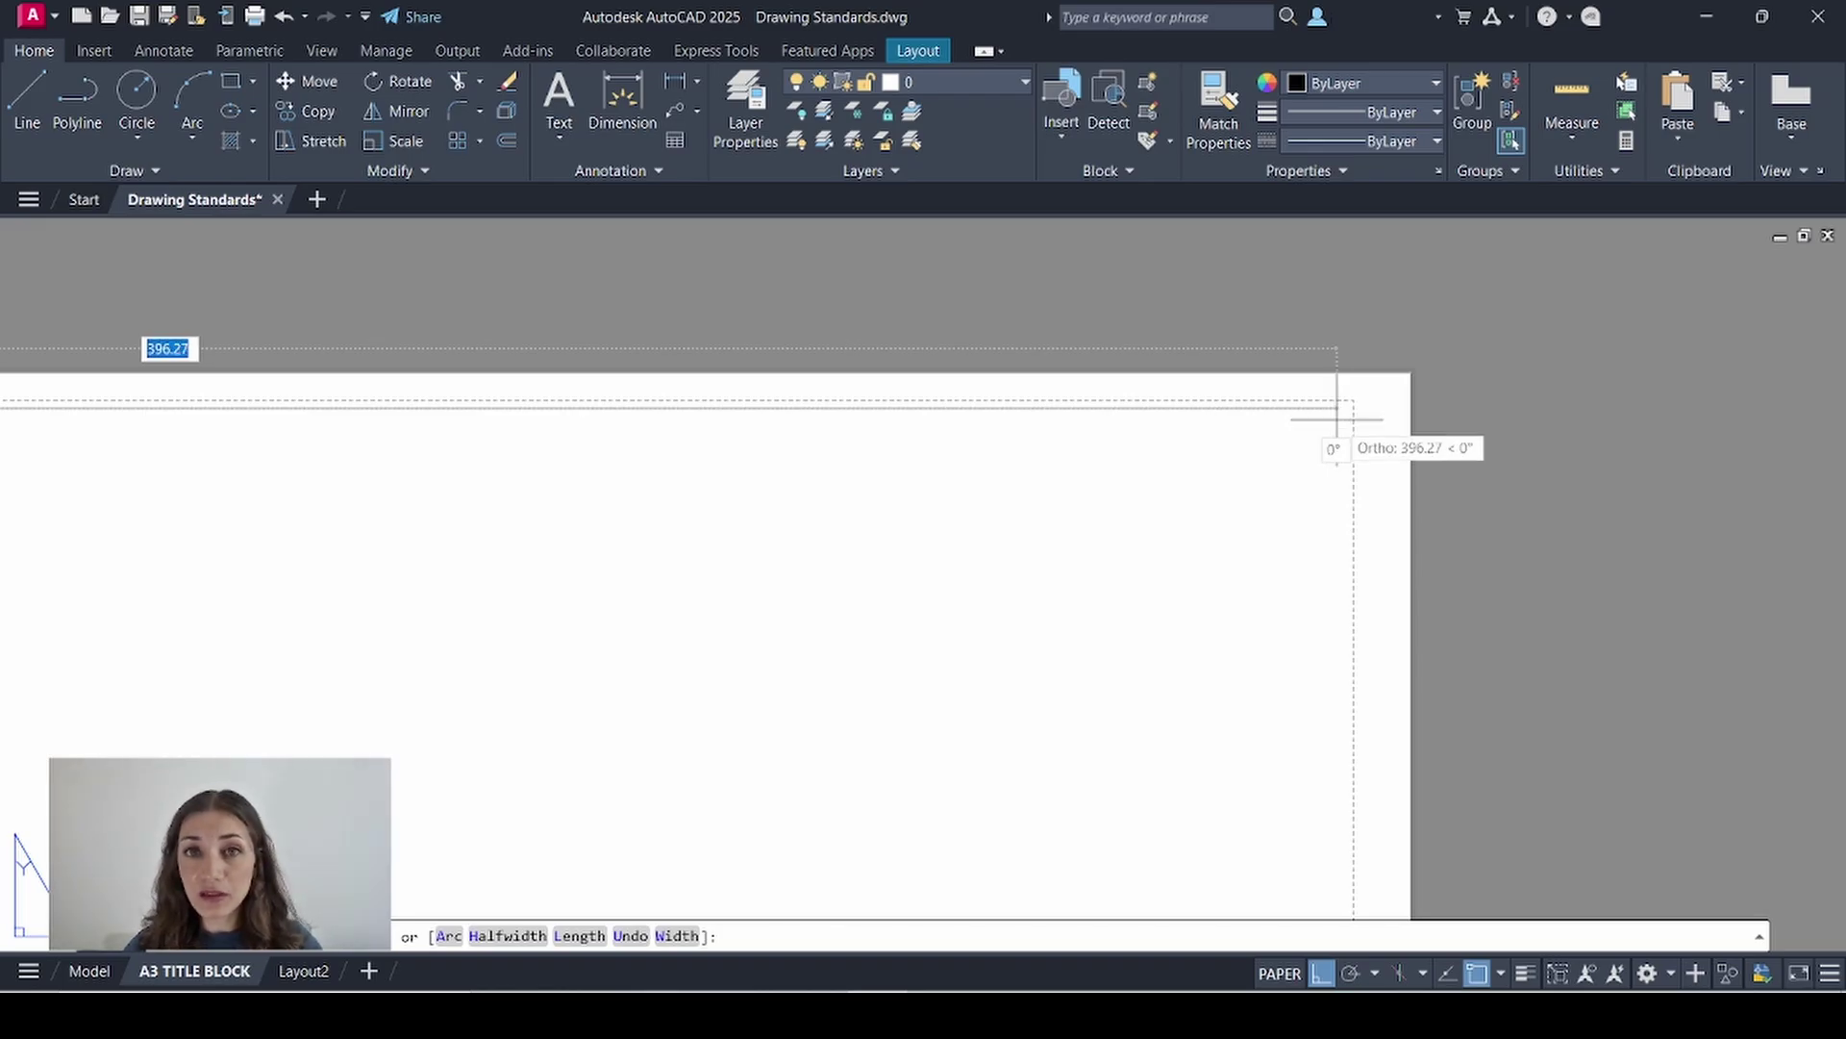
- Draw the border with a 390-long top edge around the sheet and end the polyline
text(390)
key(Return)
scroll(1337, 404, down, 3)
scroll(1302, 564, up, 4)
text(2)
scroll(1303, 577, down, 3)
scroll(845, 606, up, 4)
scroll(939, 400, down, 3)
key(Escape)
scroll(1214, 500, up, 3)
scroll(1318, 458, up, 4)
- Fit the sheet in view and copy the title block row lines 30 apart
middle_click(1106, 483)
middle_click(1106, 482)
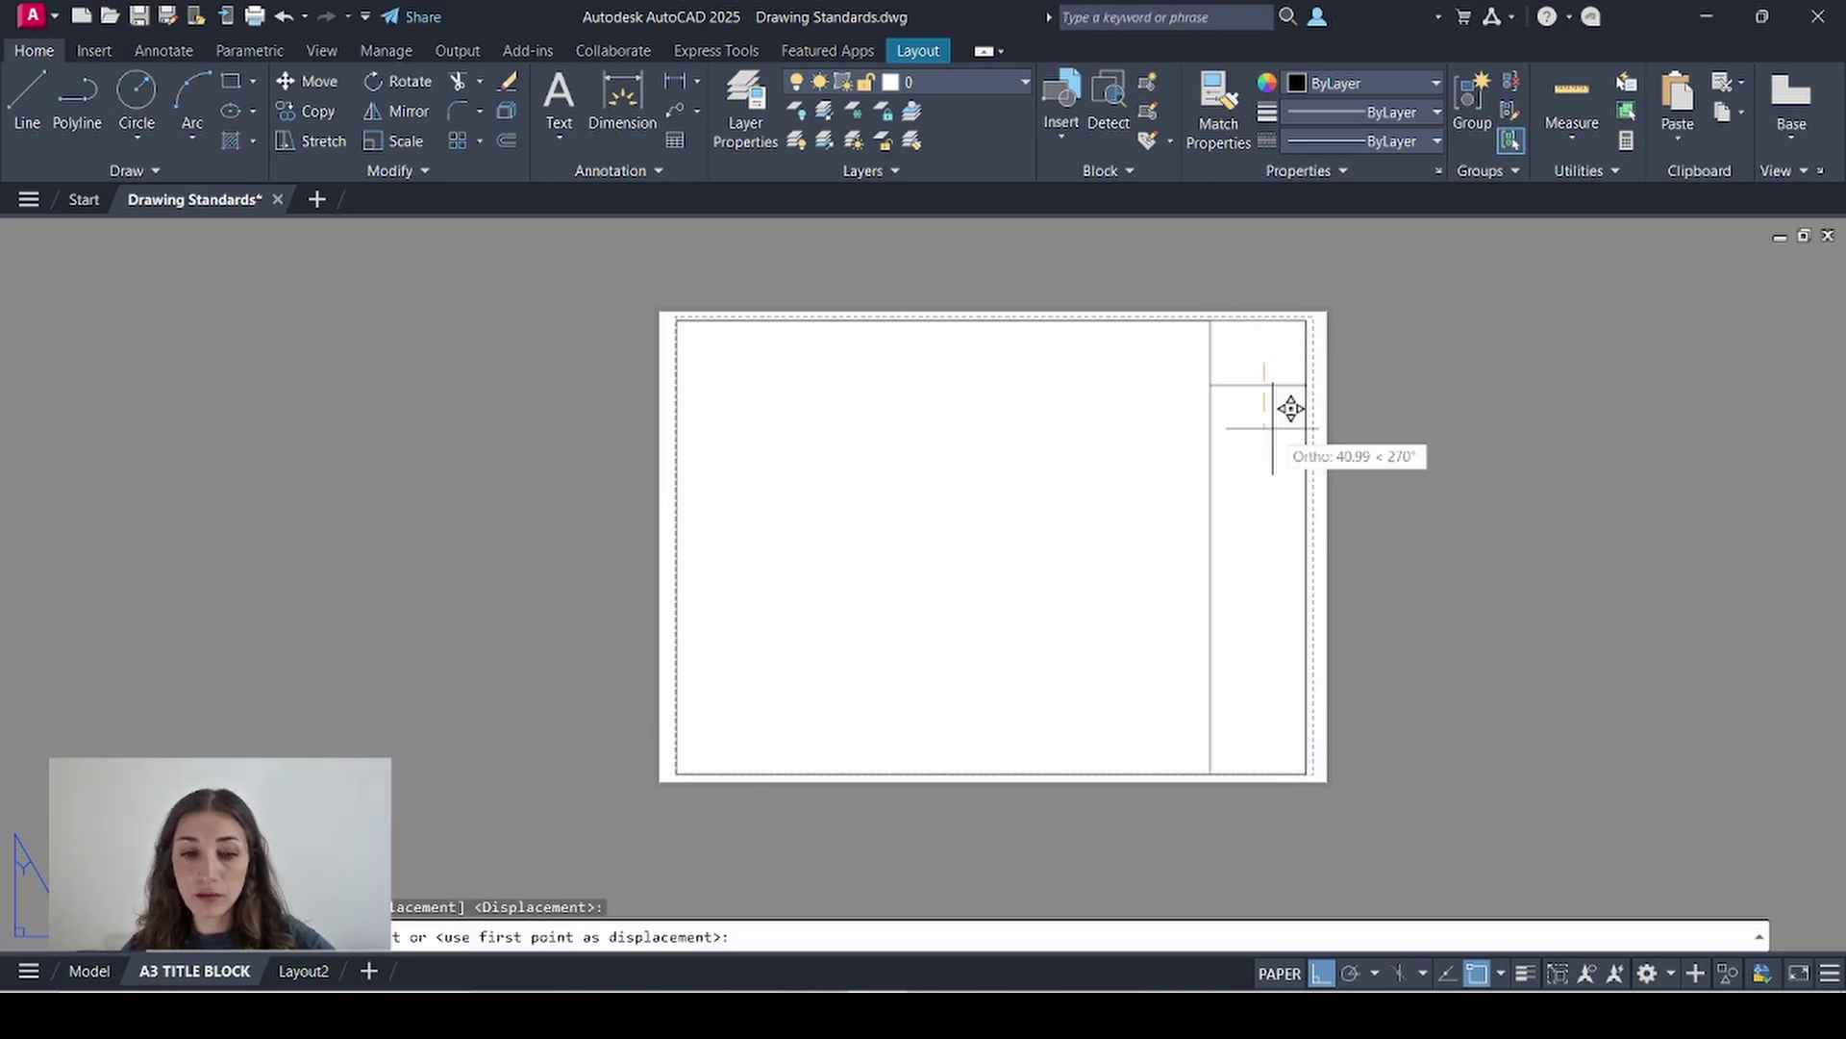
text(30)
key(Return)
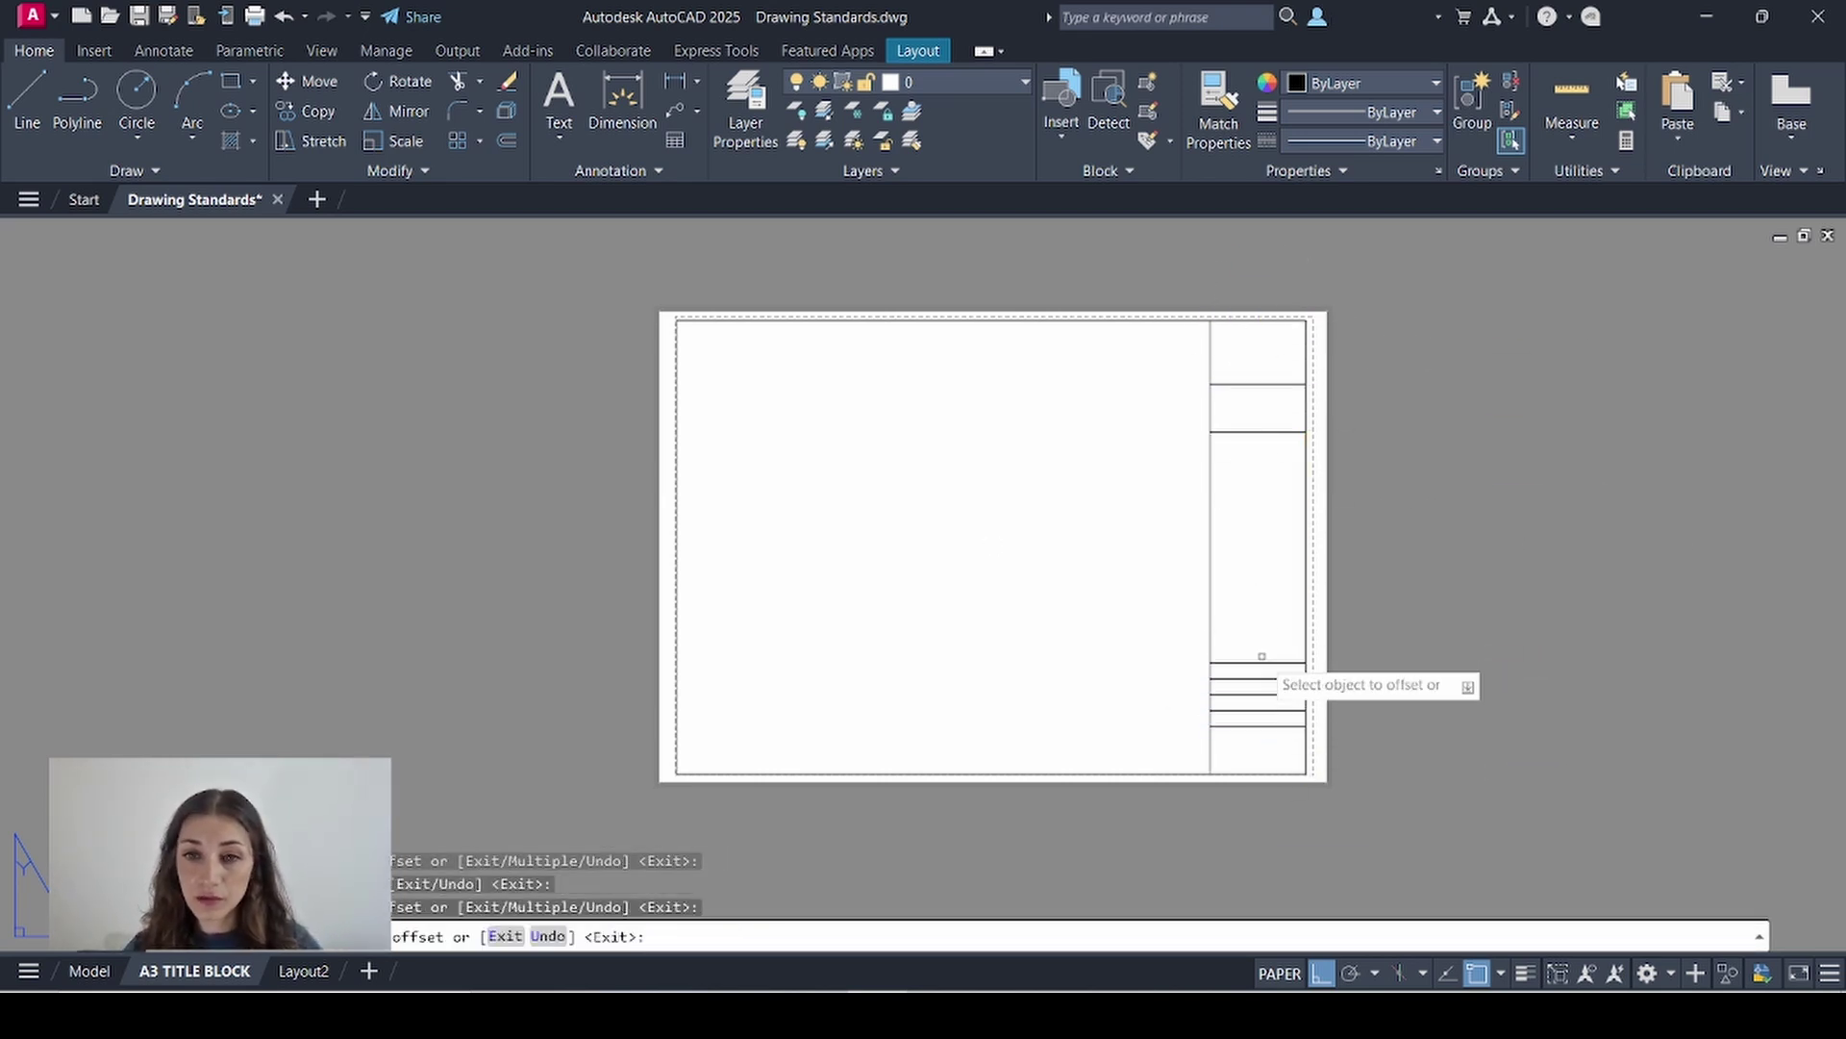
key(Escape)
scroll(1250, 635, up, 5)
- Add MTEXT row labels and rename them REVISION NO., REVISION DATE and DRAWING NO
text(MTE)
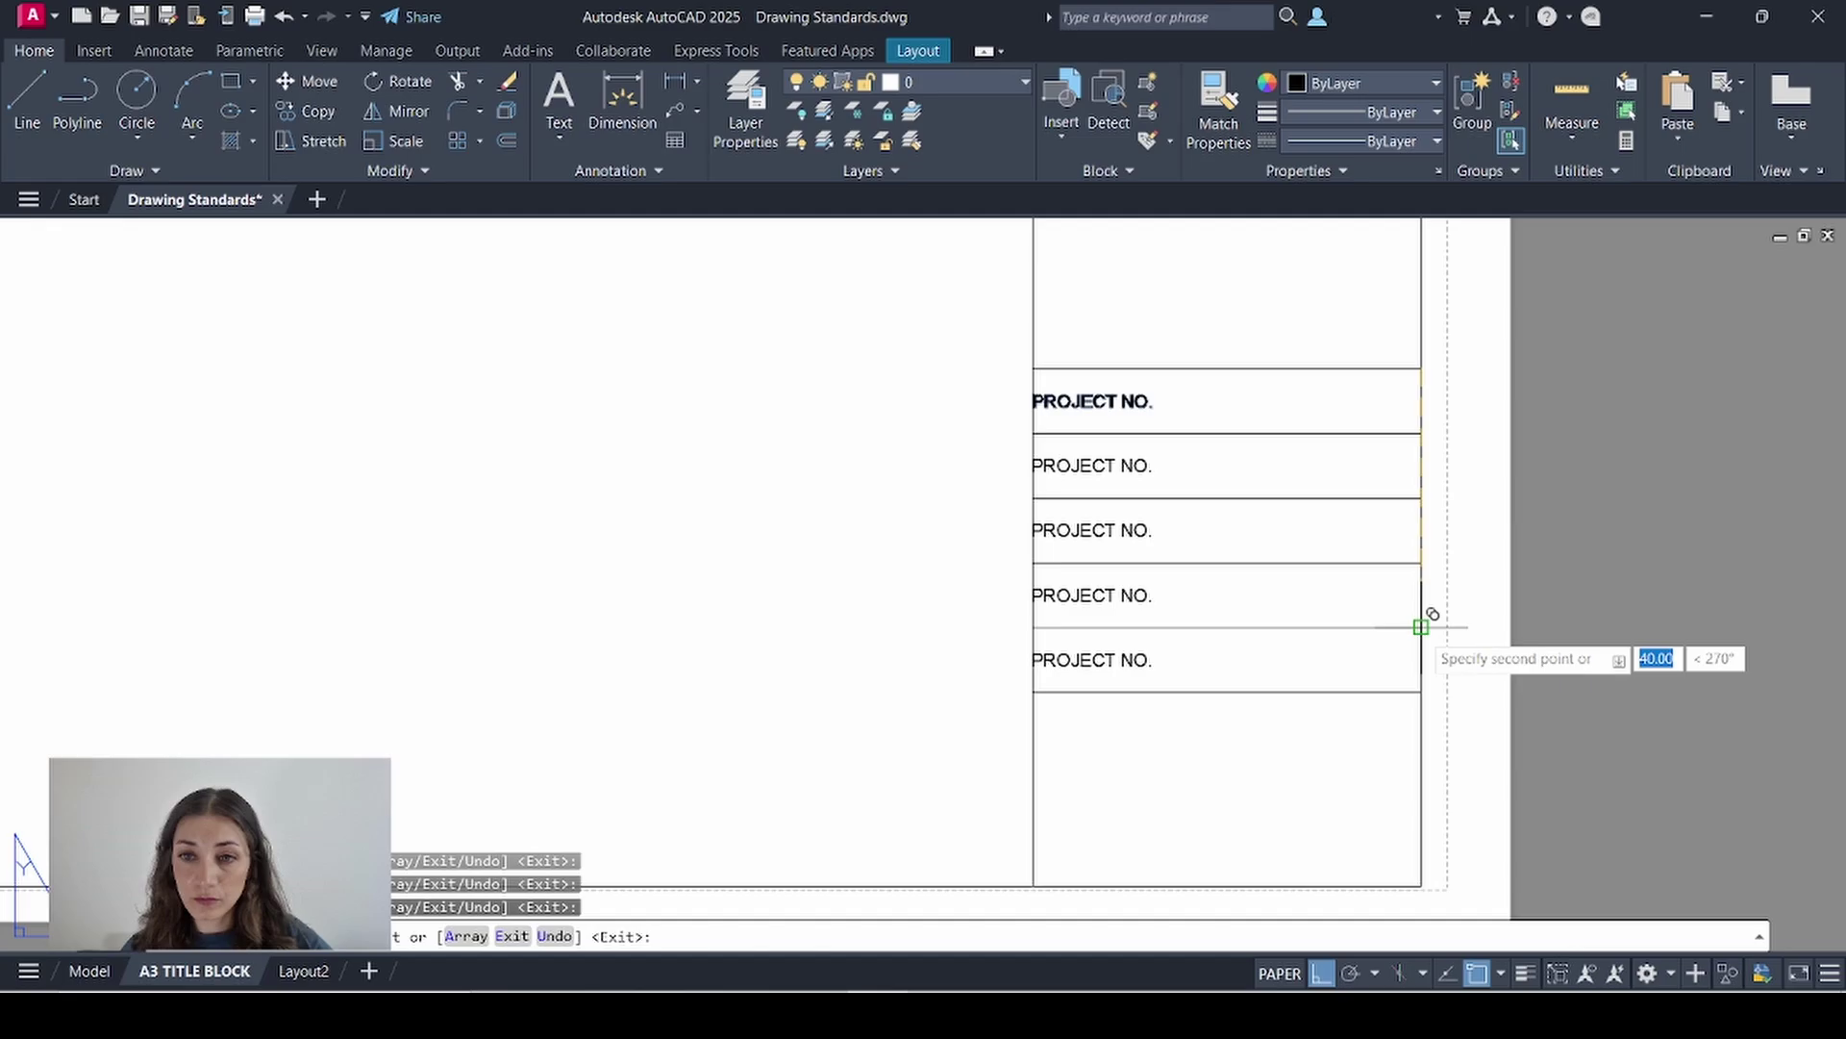
key(Return)
key(Return)
double_click(1001, 474)
text(REVISION NO.)
double_click(981, 520)
text(REVISION DATE)
double_click(995, 606)
text(DRAWING NO.)
- Rename the last two row labels DRAWING SCALE and DRAWING TITLE
double_click(995, 662)
text(DRAWING SCALE)
double_click(995, 726)
text(DRAWING TITLE)
click(1106, 562)
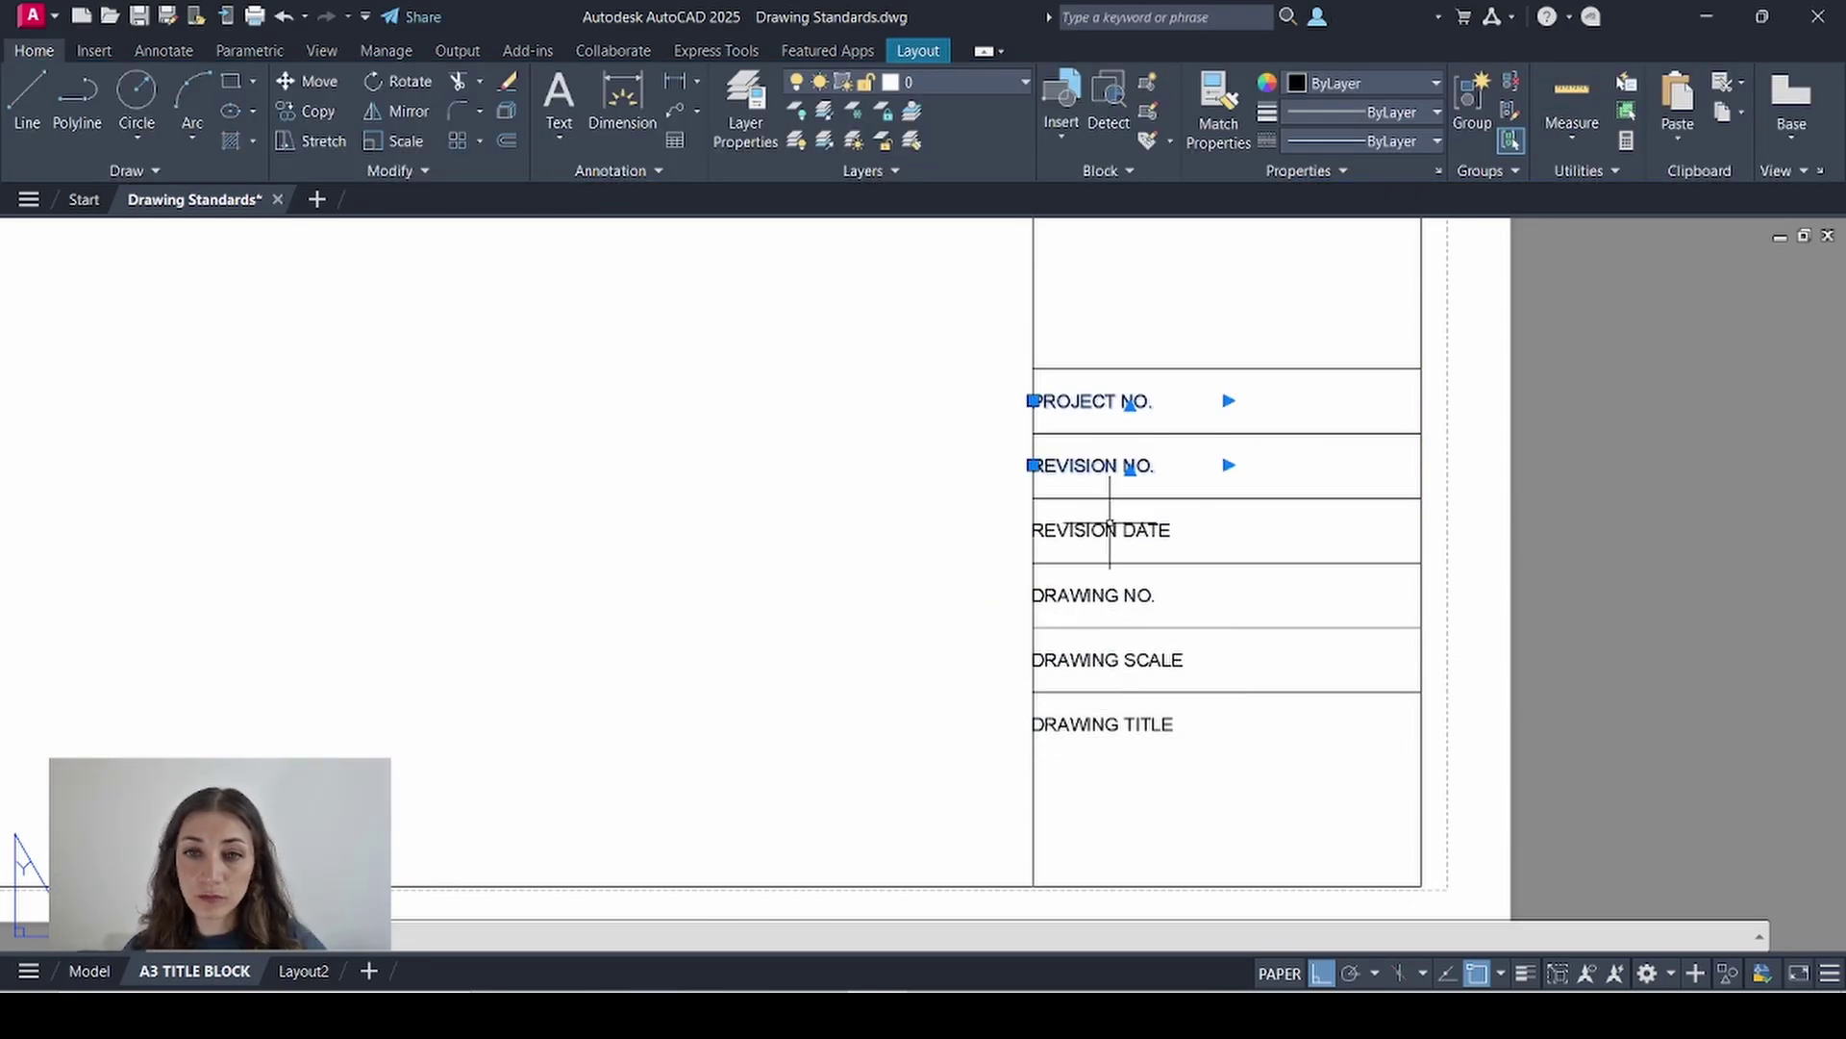
key(Escape)
scroll(930, 729, down, 4)
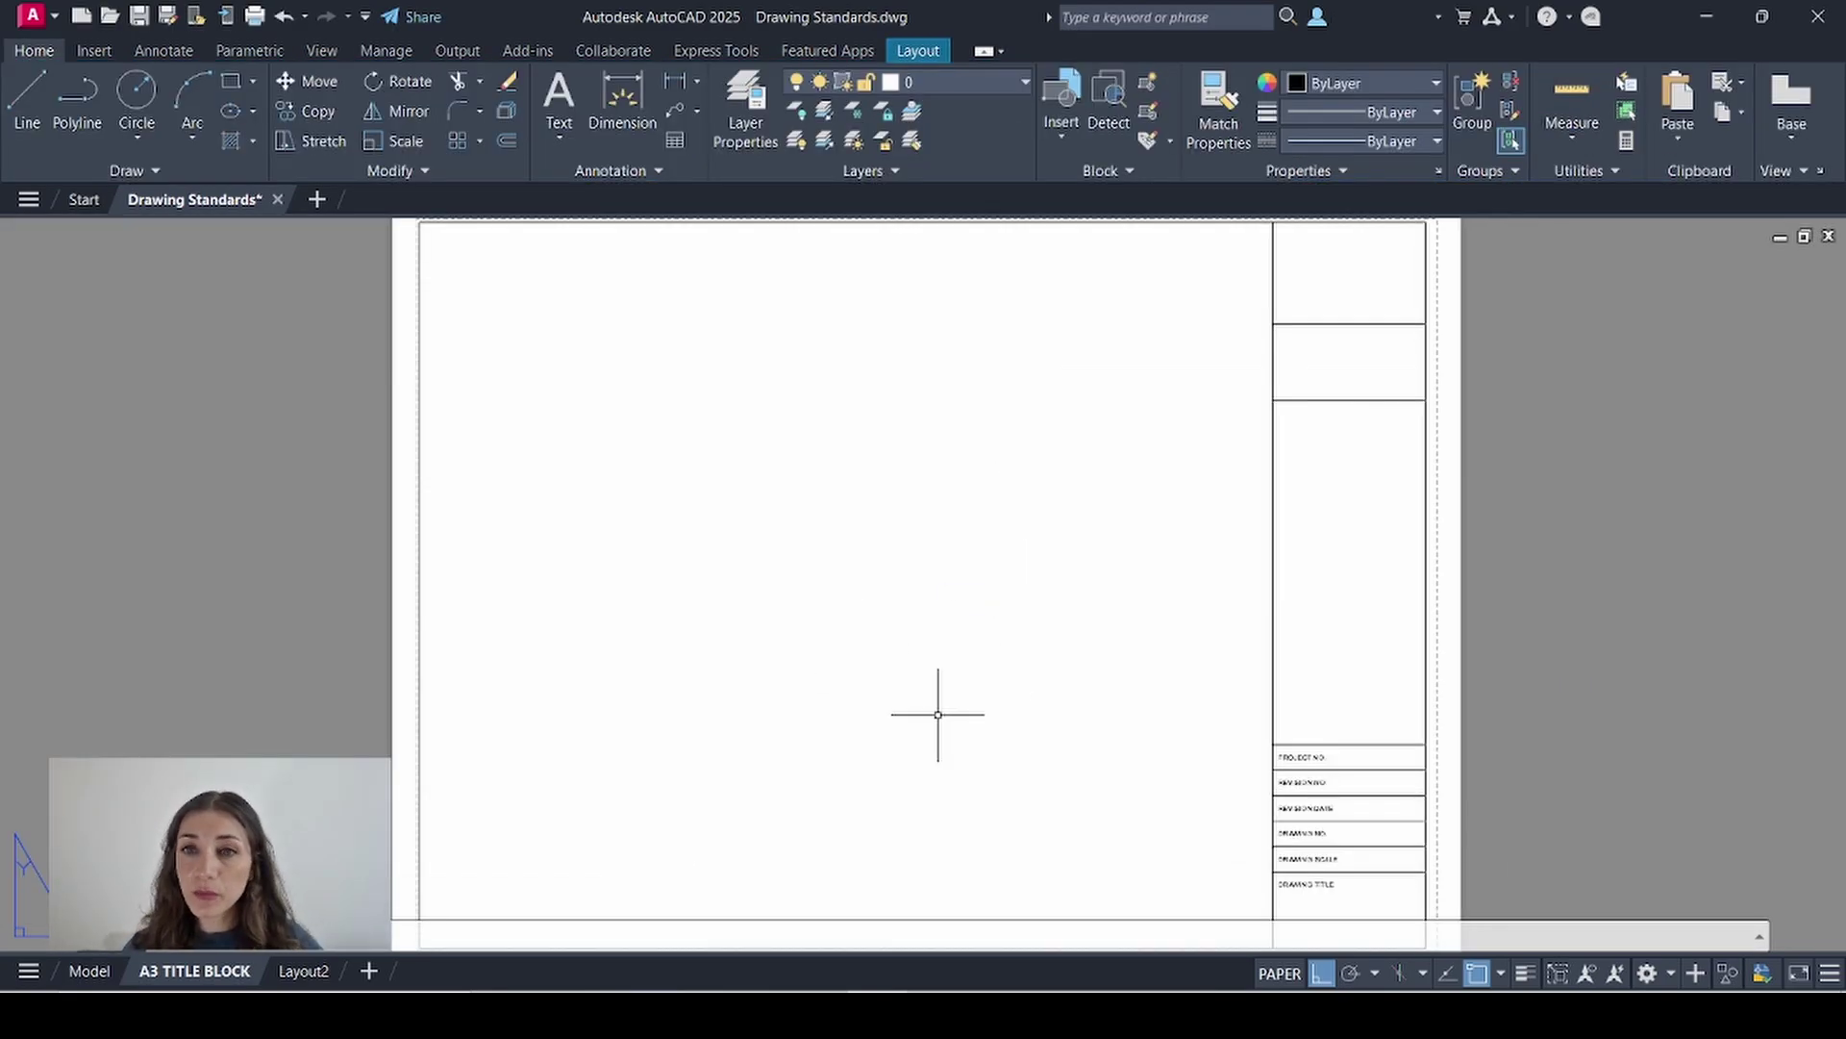
scroll(1192, 464, up, 4)
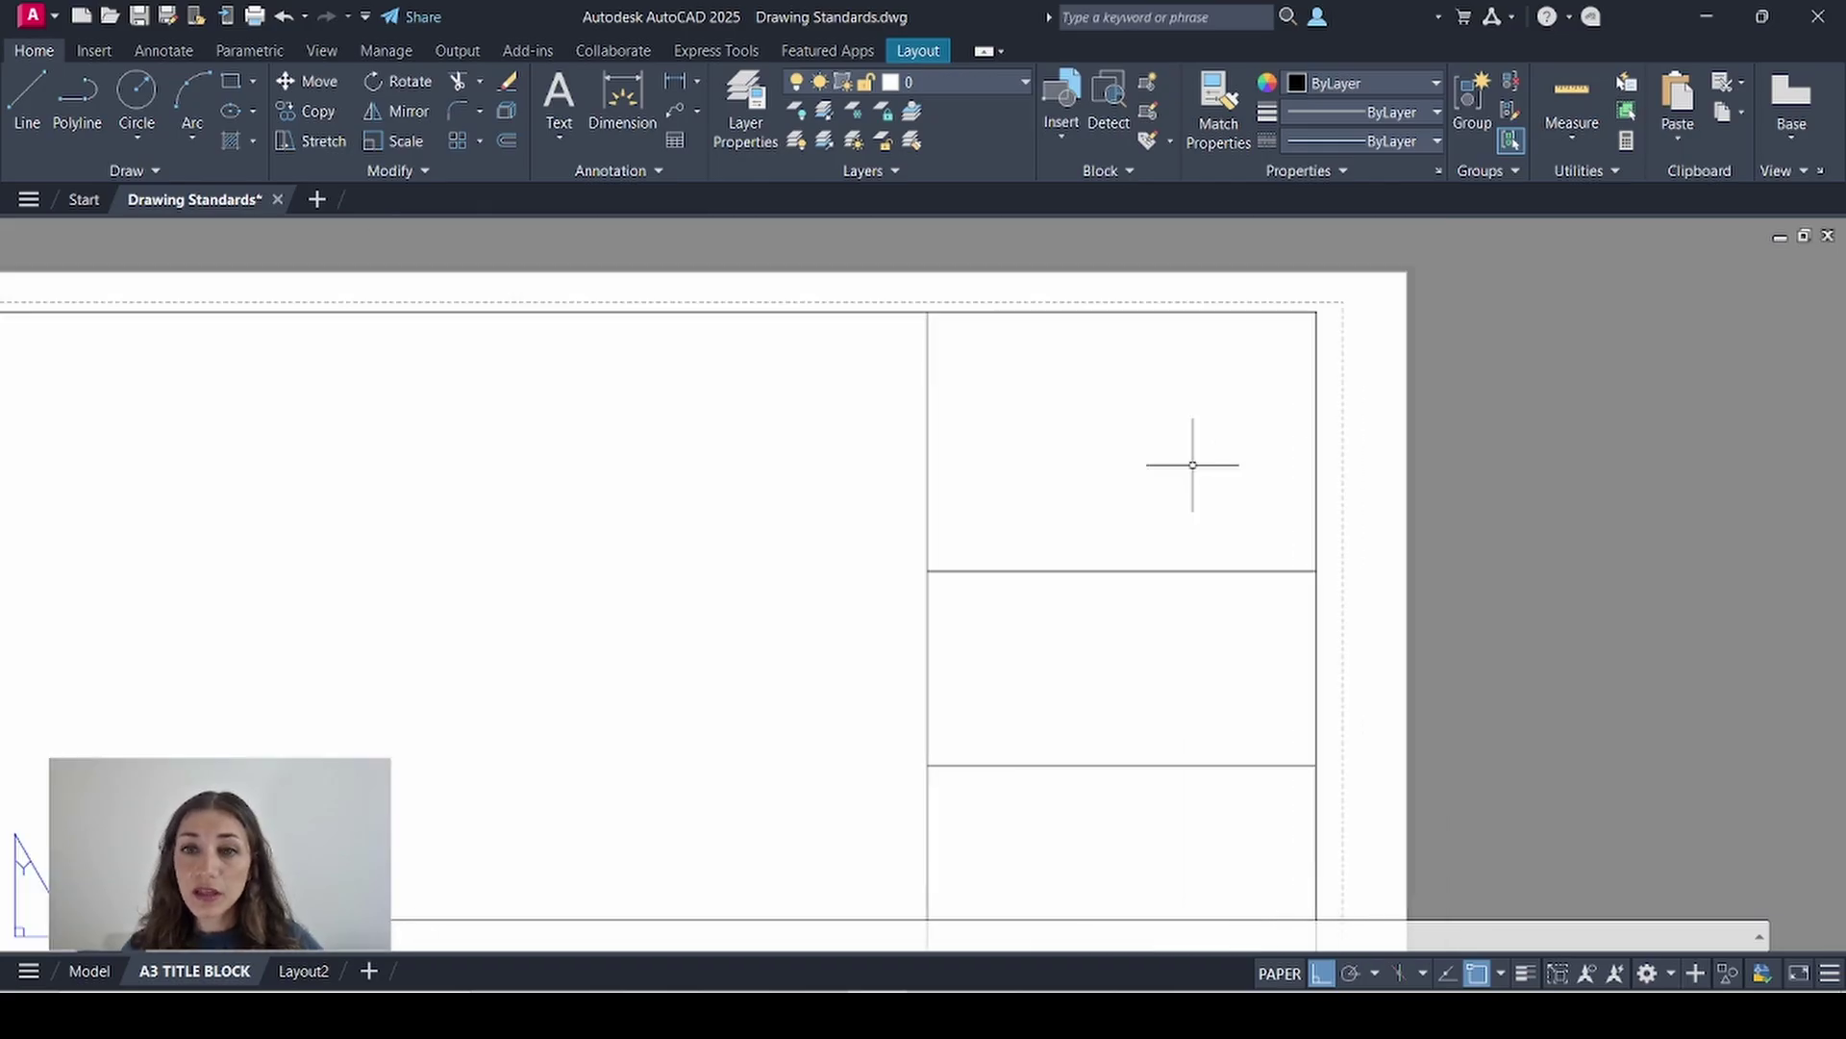
- Write the designer's name in the top box as Middle Center MText at height 4.00
middle_drag(1192, 464, 1134, 577)
text(MTEXT)
key(Return)
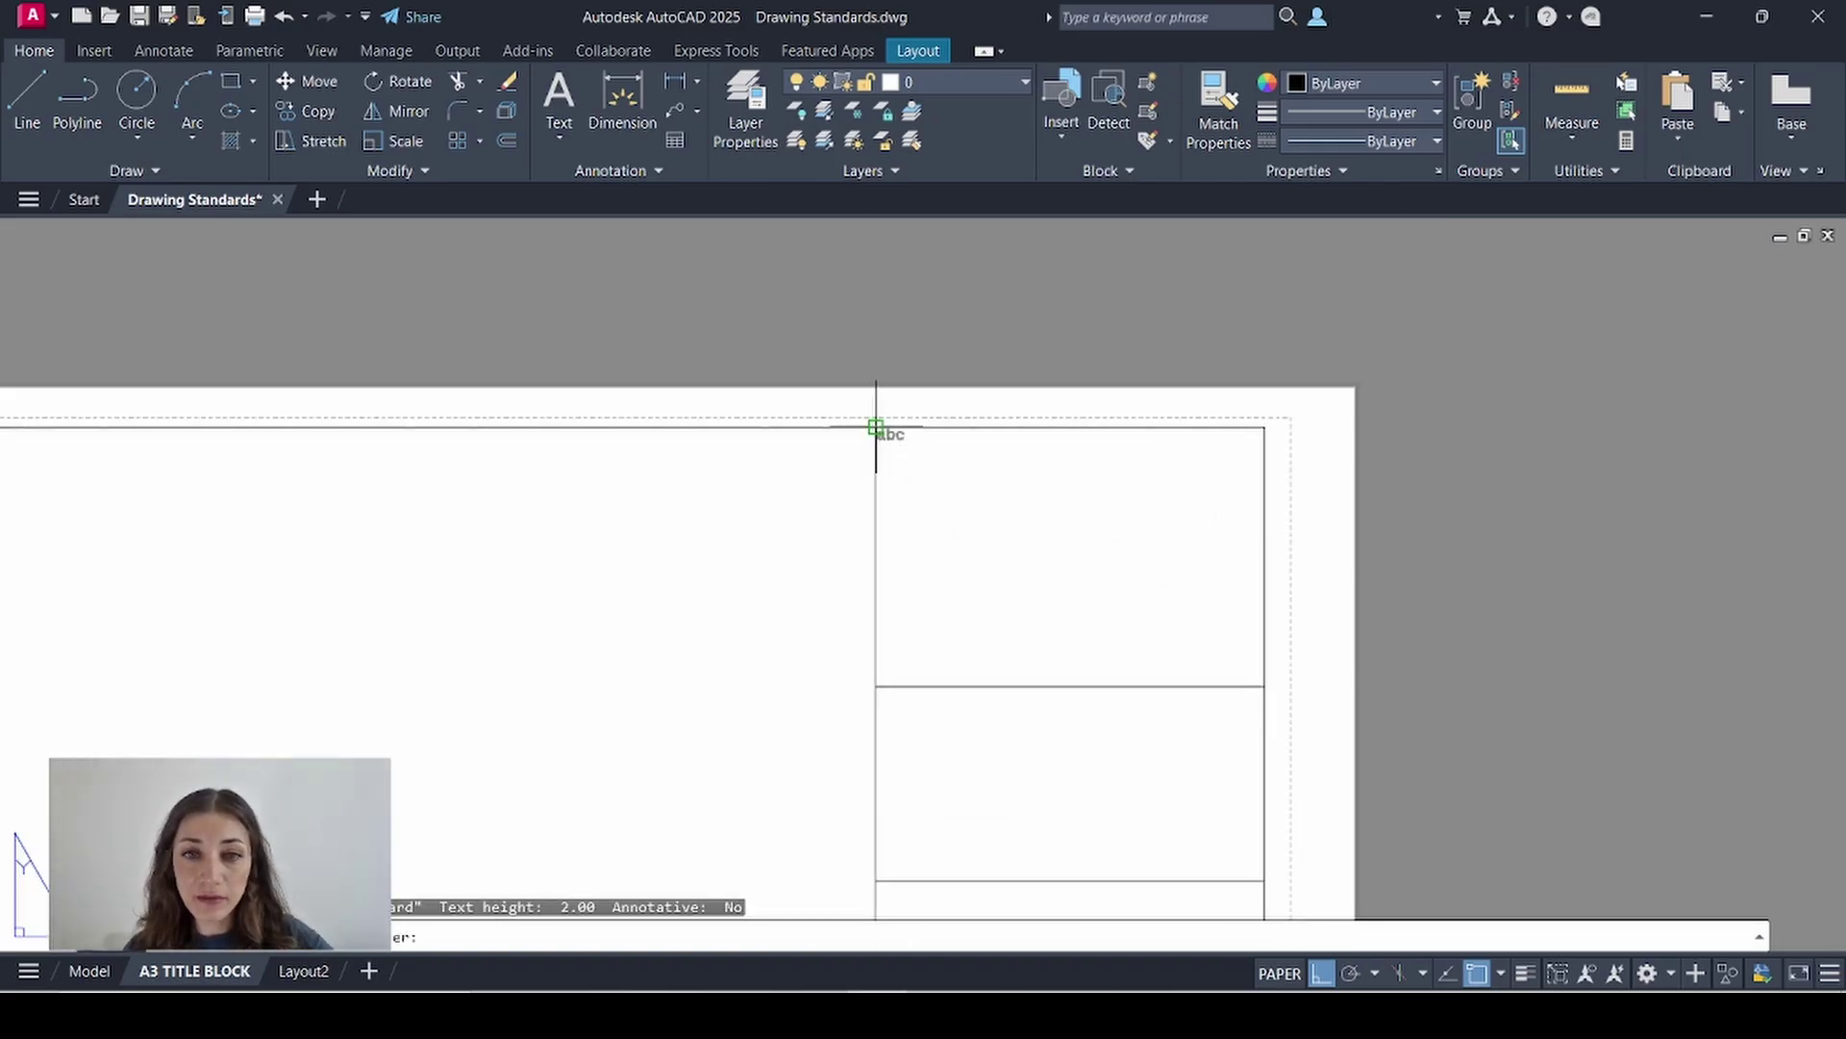
click(887, 429)
click(1261, 684)
click(821, 108)
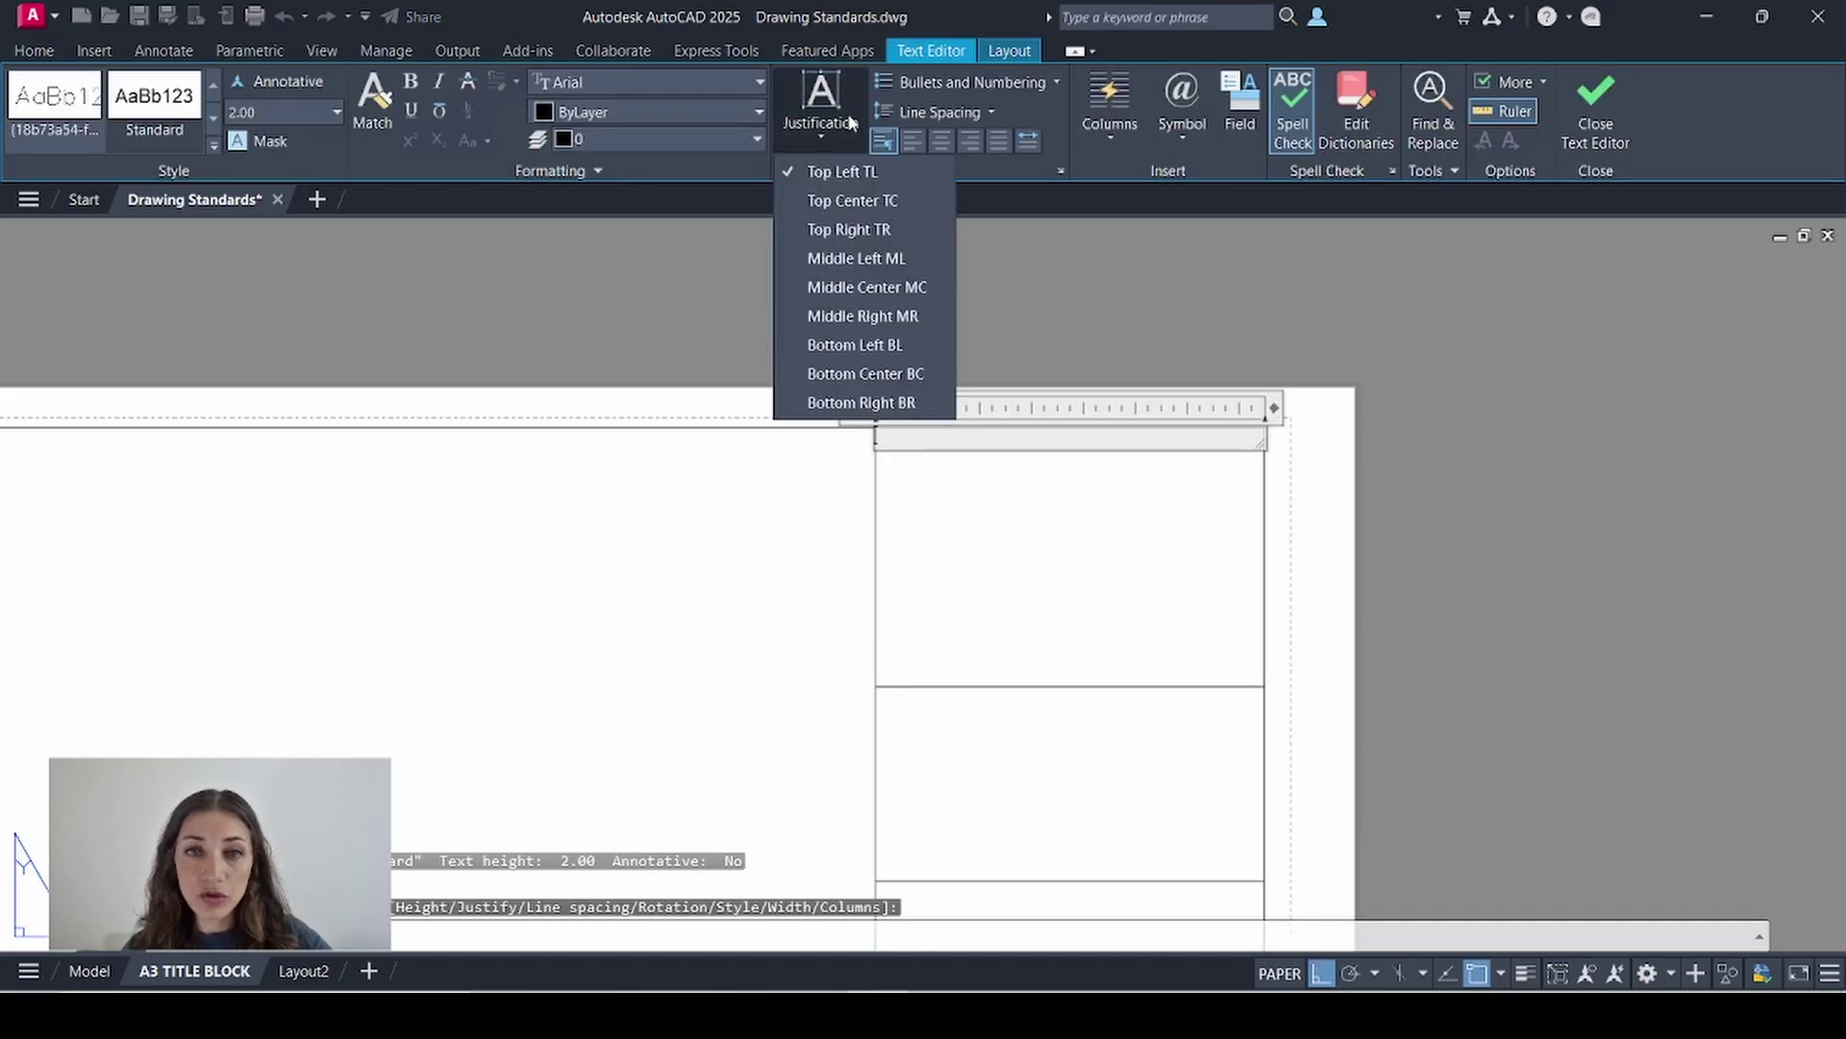
click(875, 289)
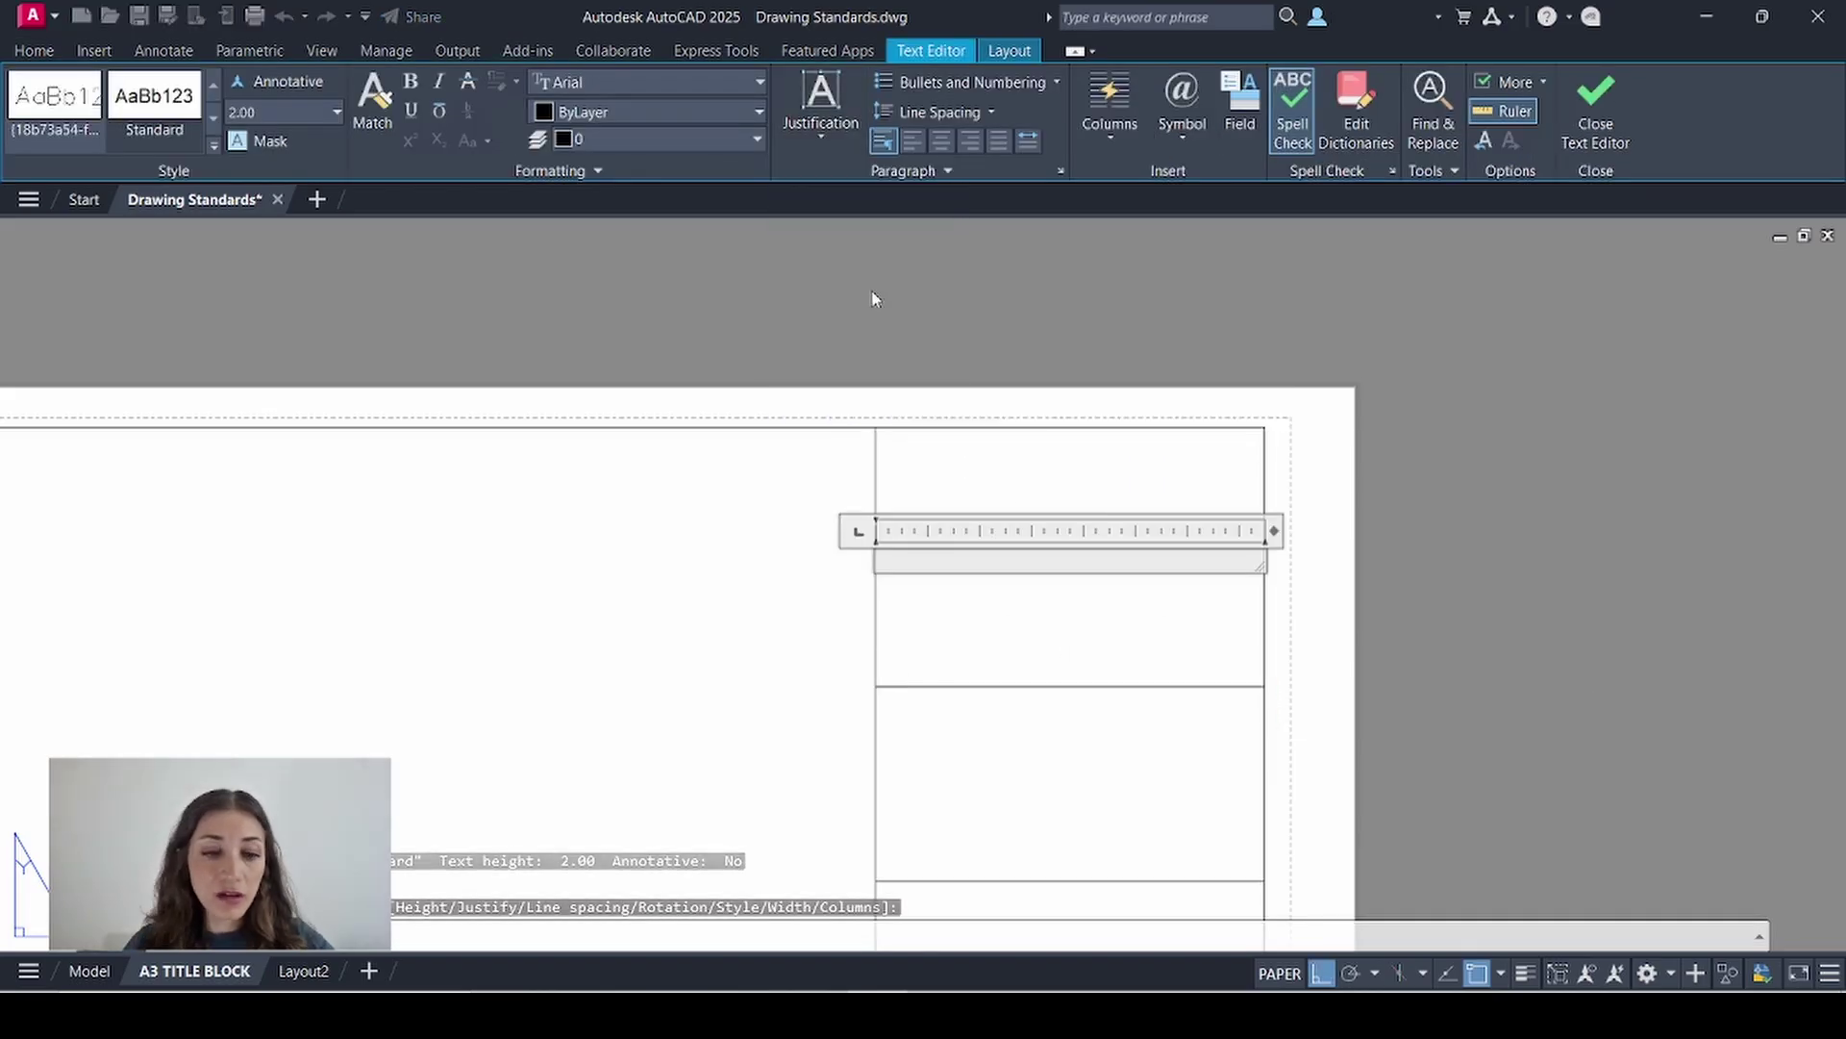
text(MALAK MANSOUR)
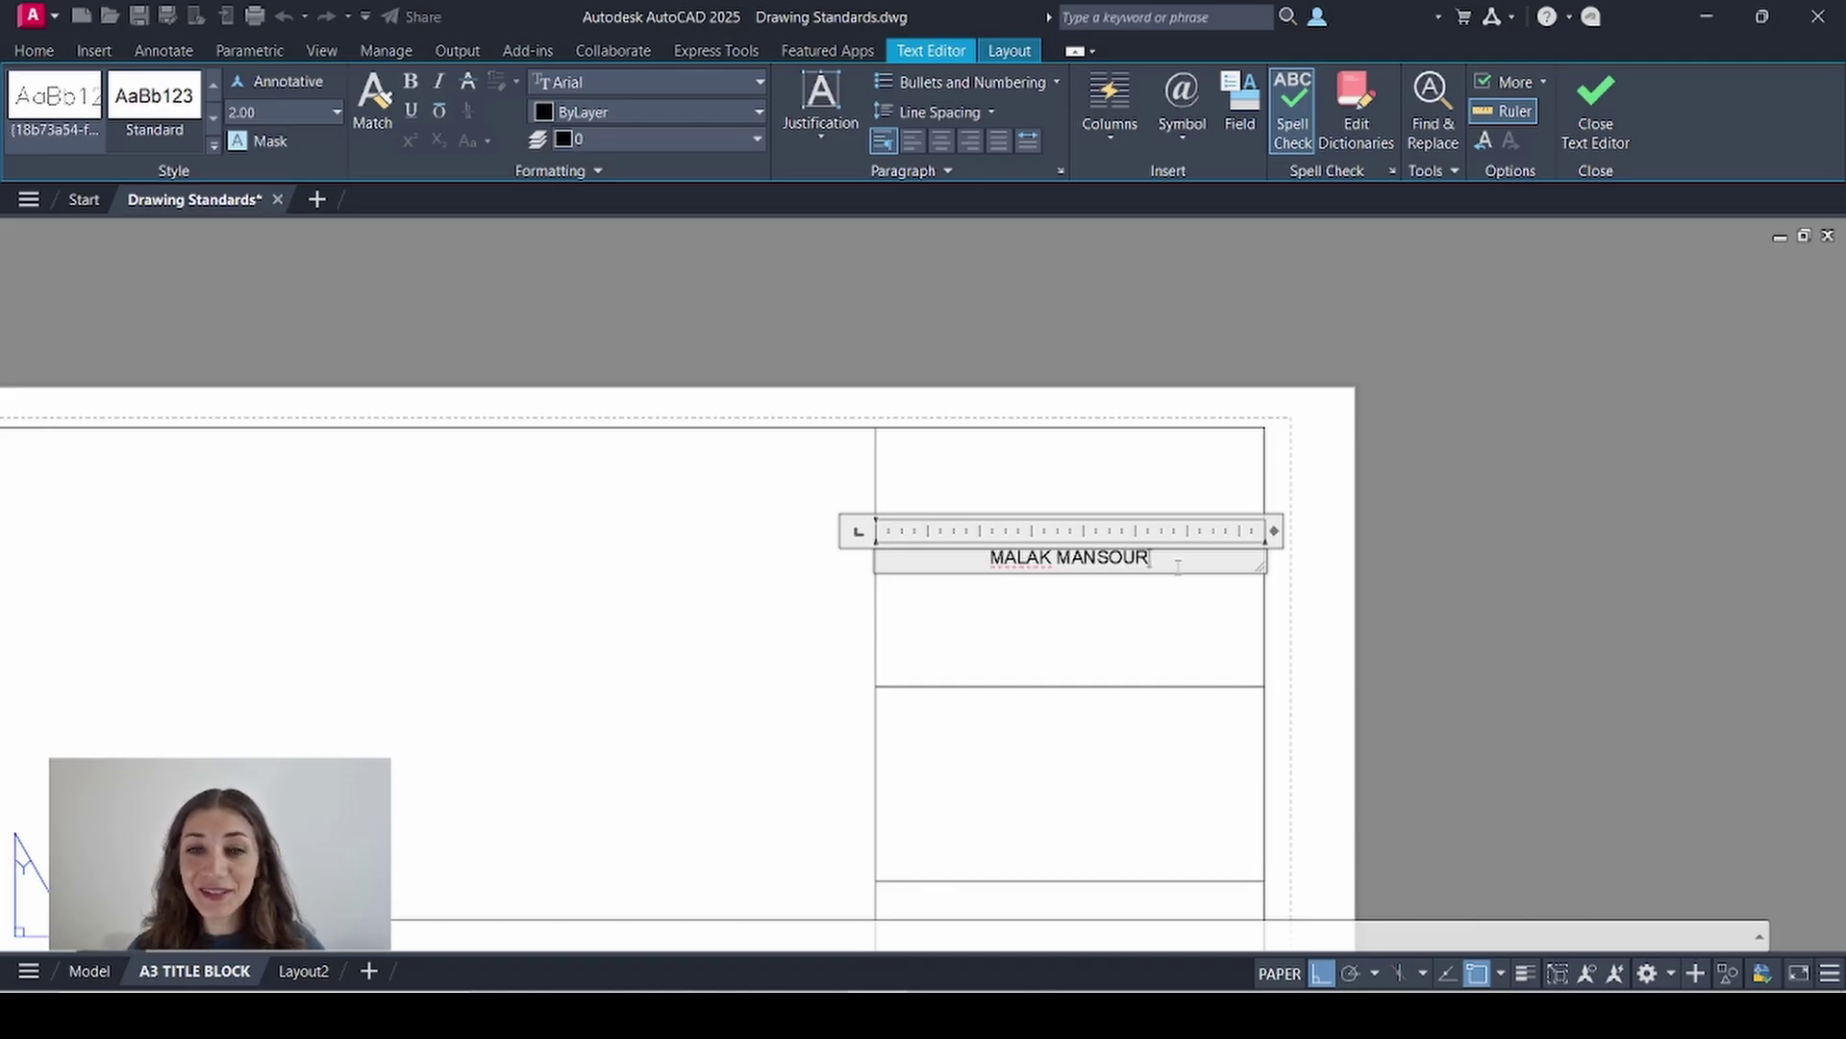
key(ctrl+a)
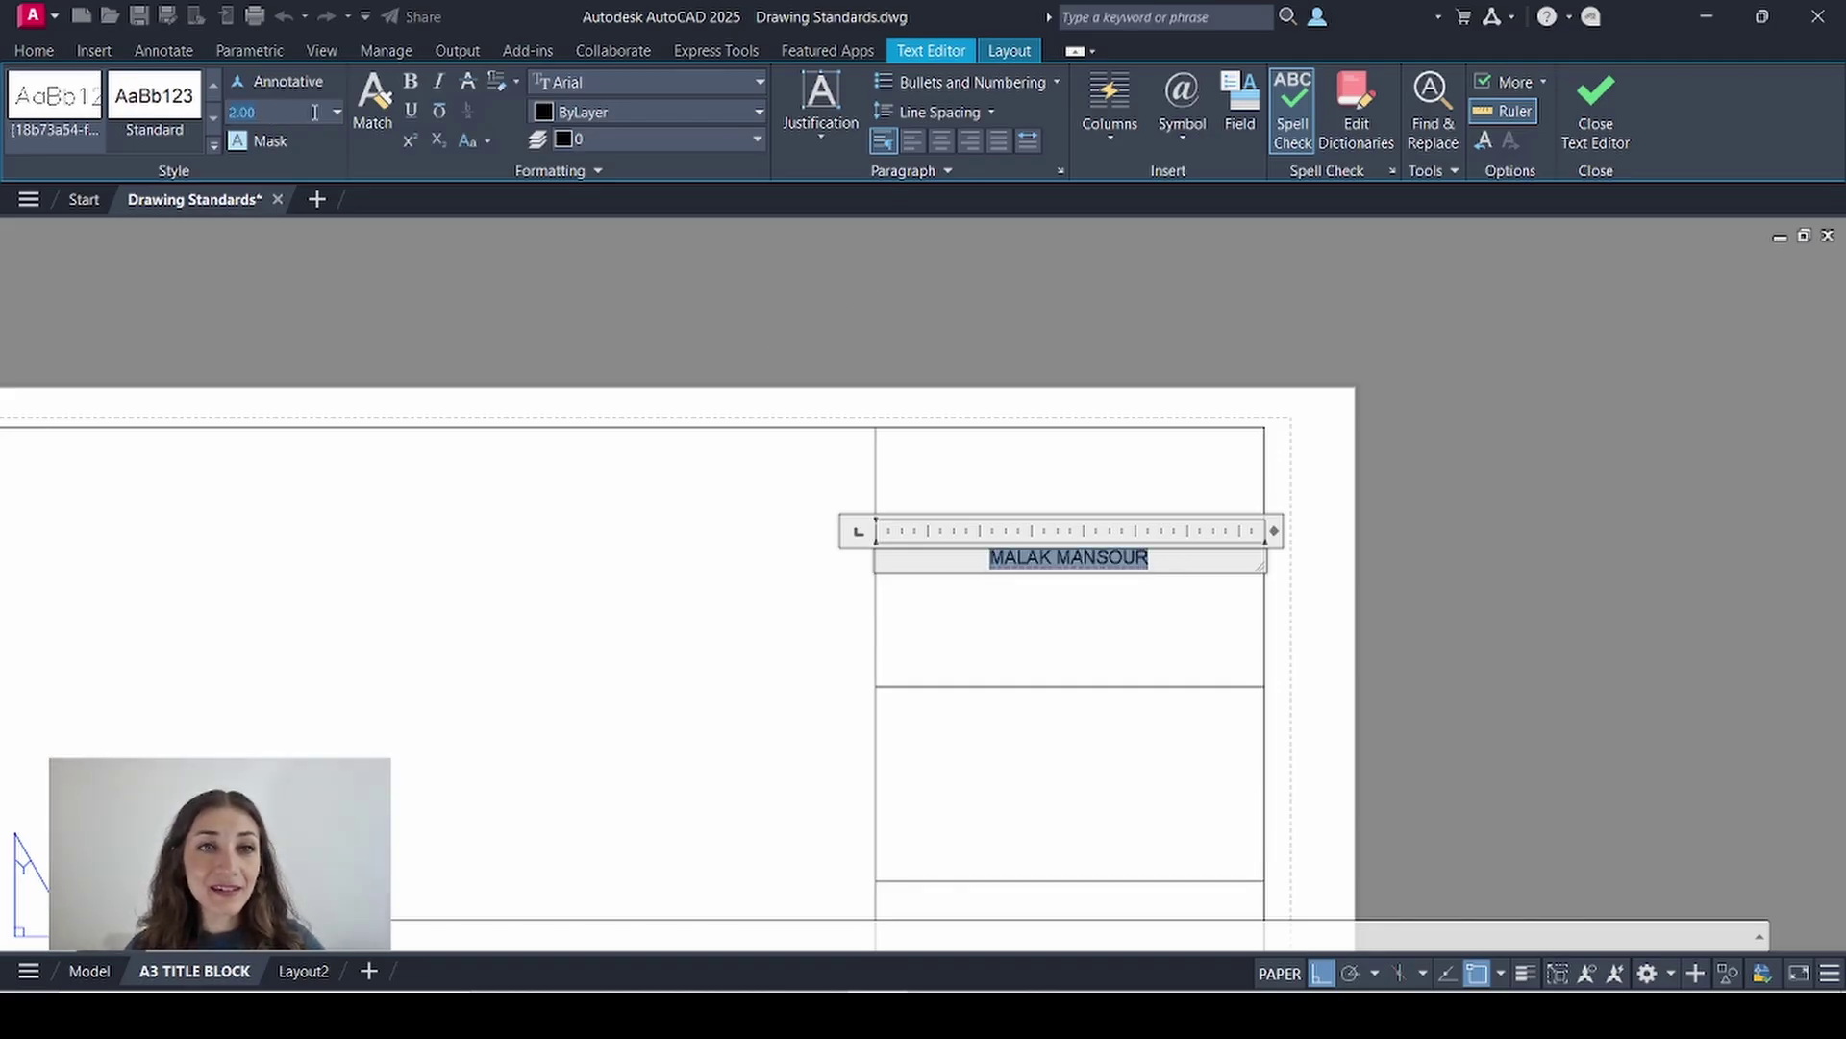
key(Return)
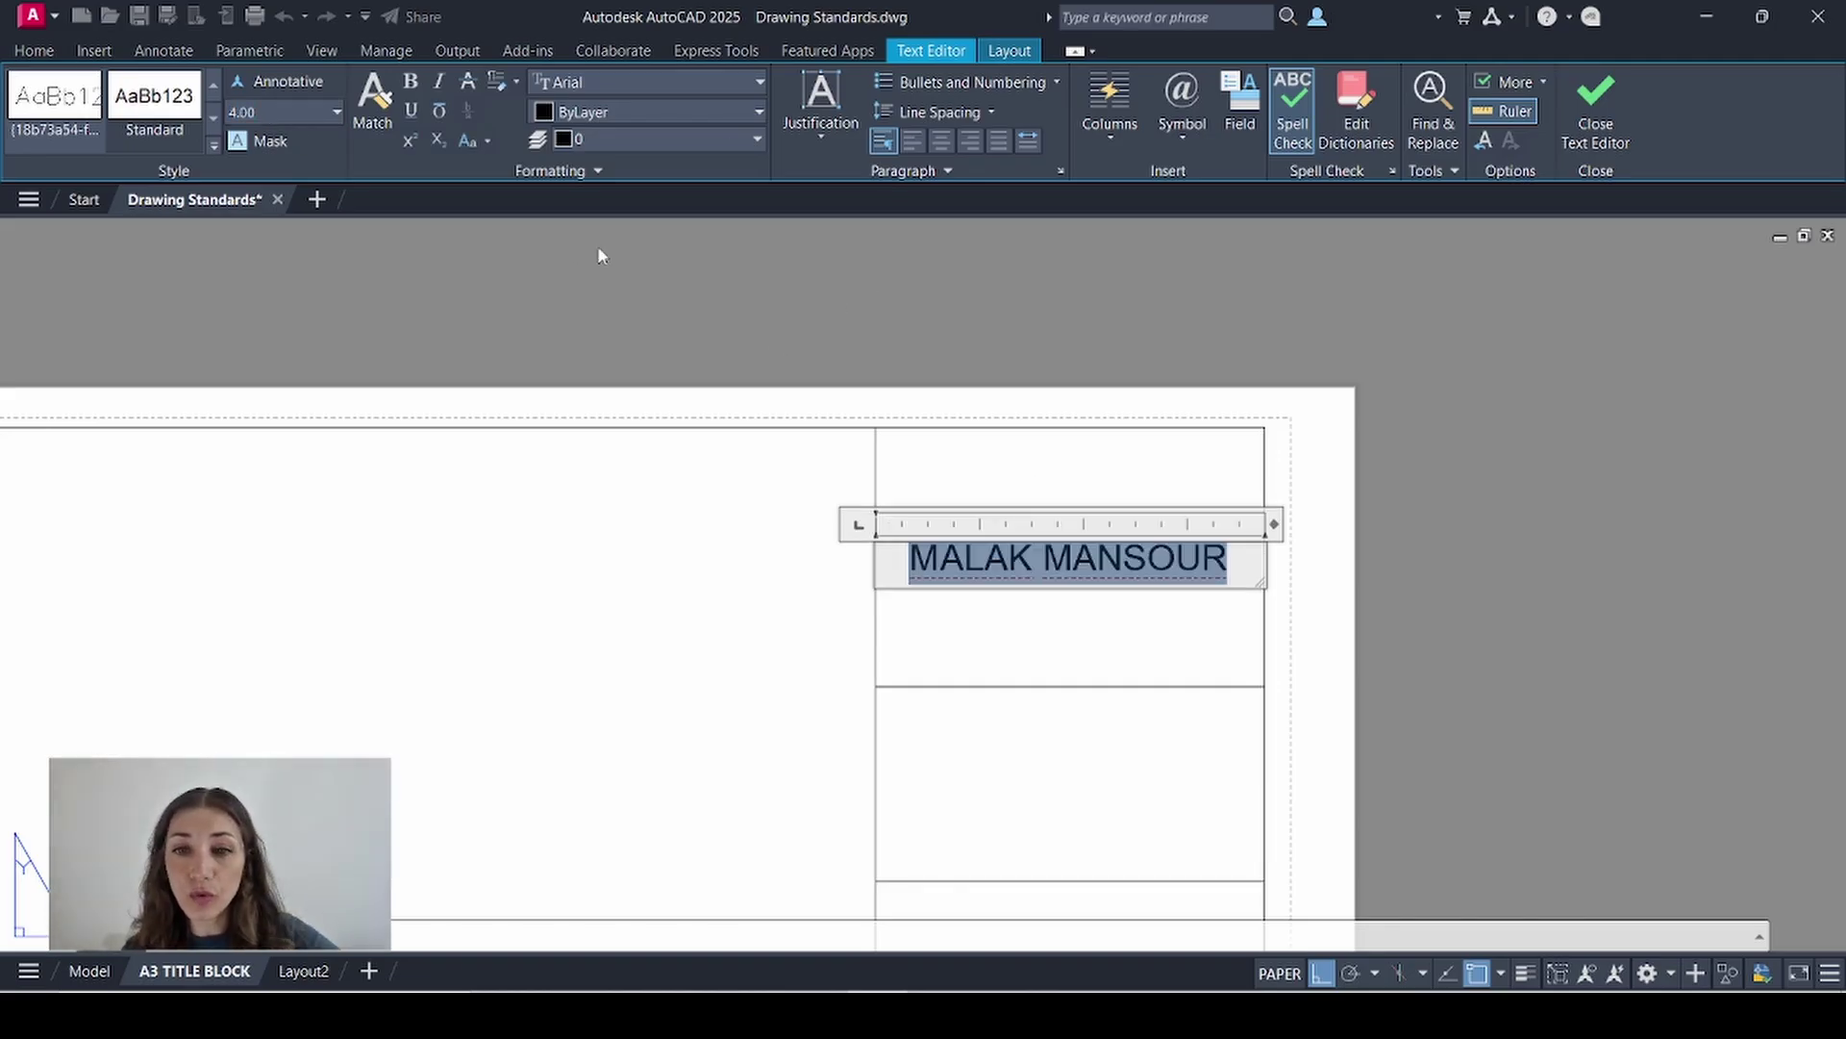
key(Escape)
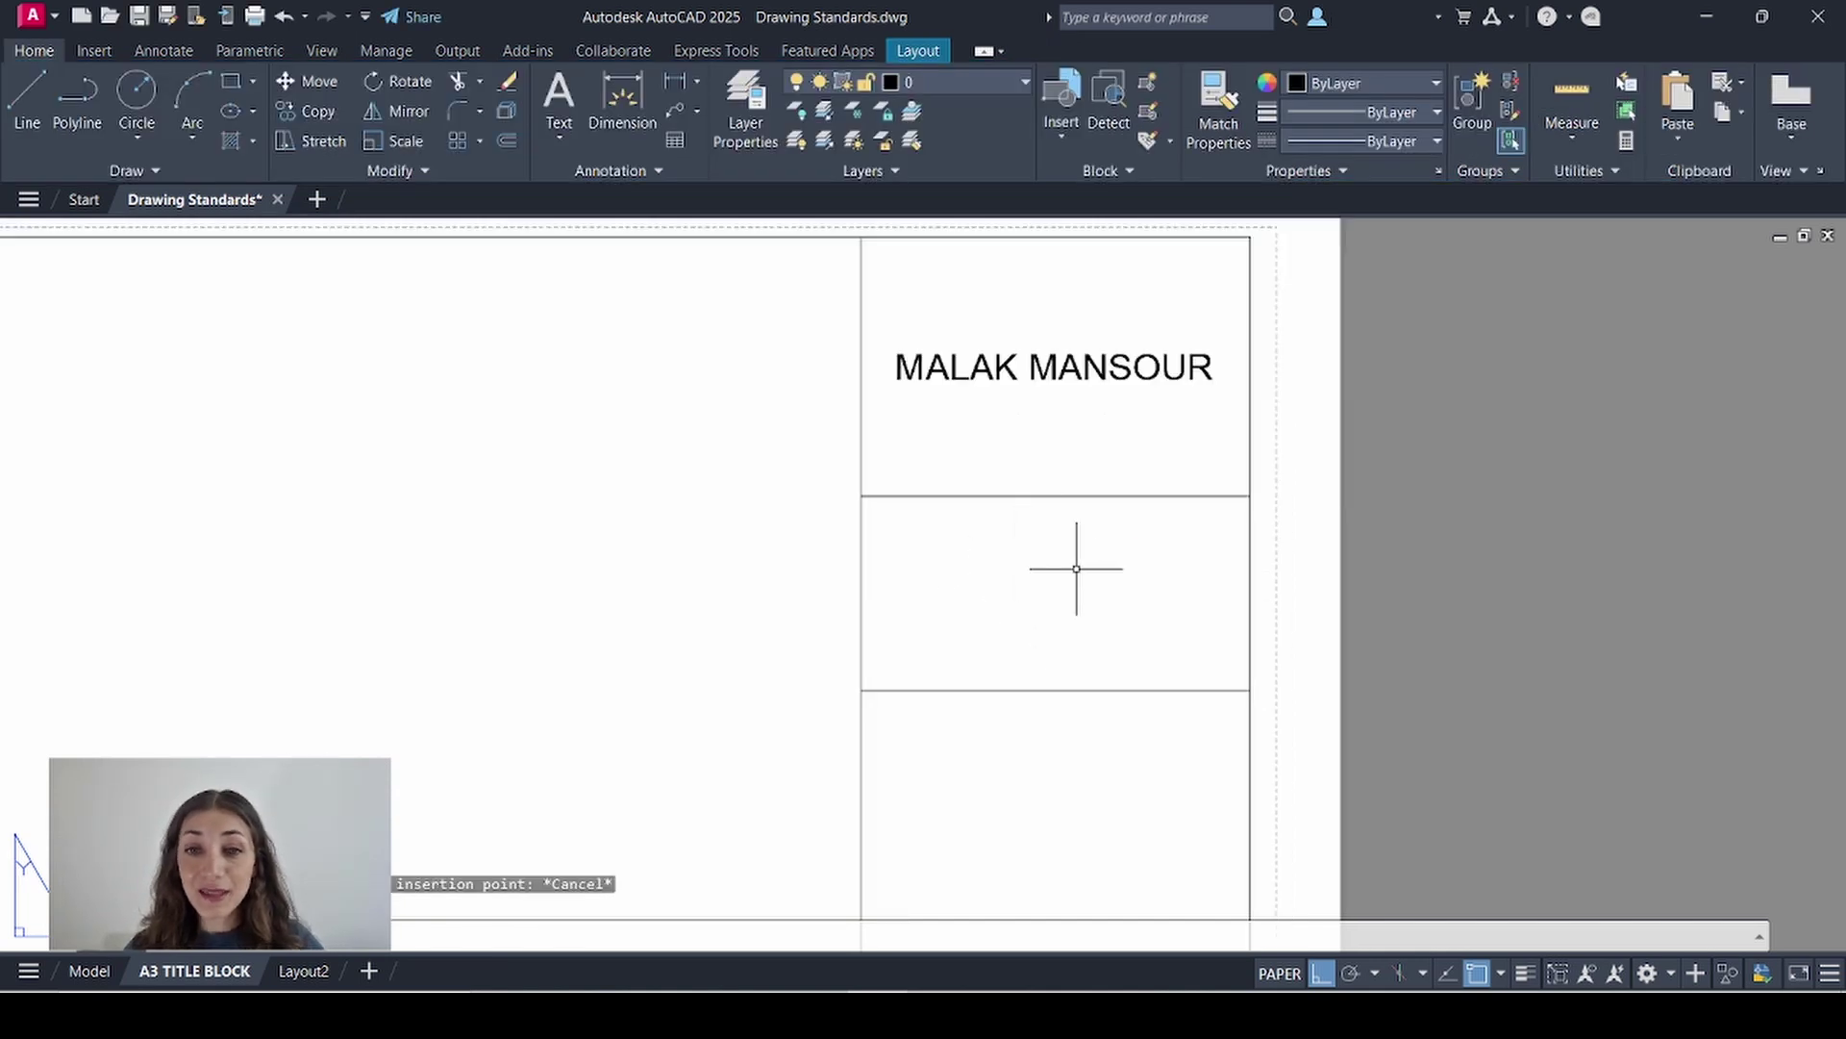
- Copy the logo from LUKAL LOGO.dwg and paste it into the title block's second box
click(44, 20)
click(269, 179)
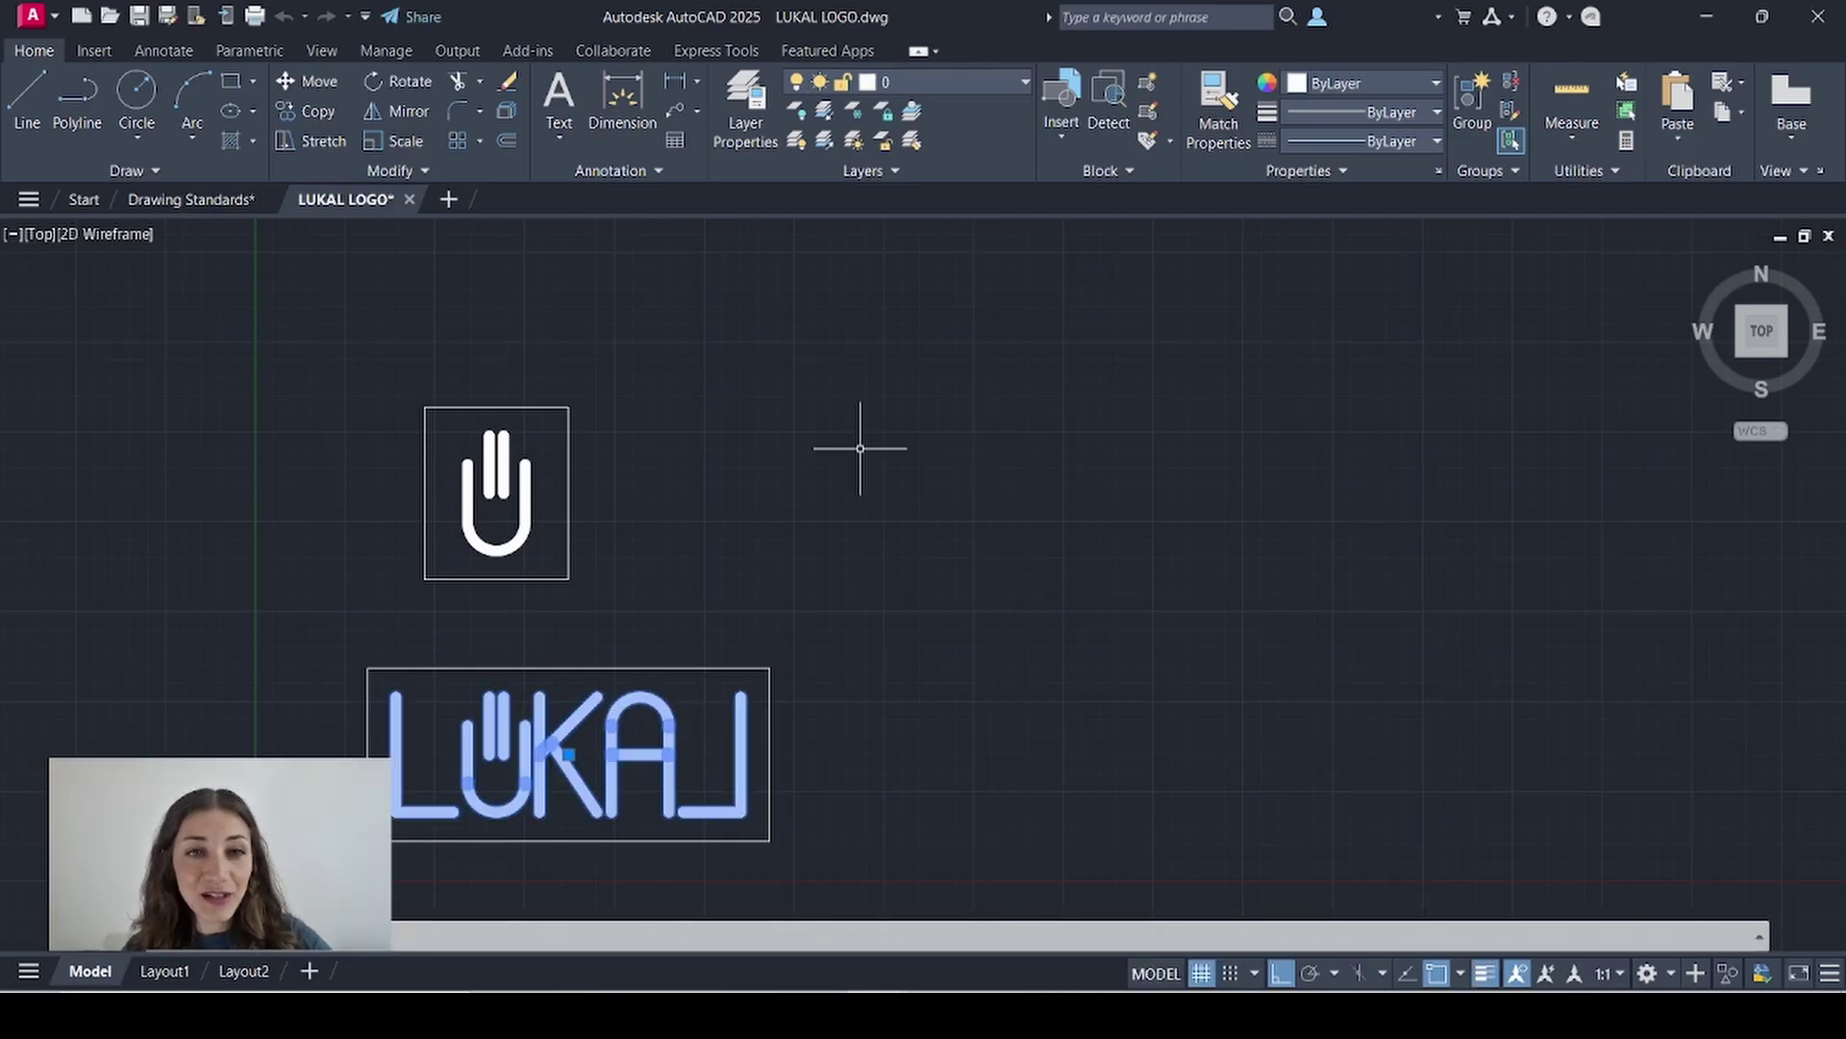
click(159, 200)
key(ctrl+v)
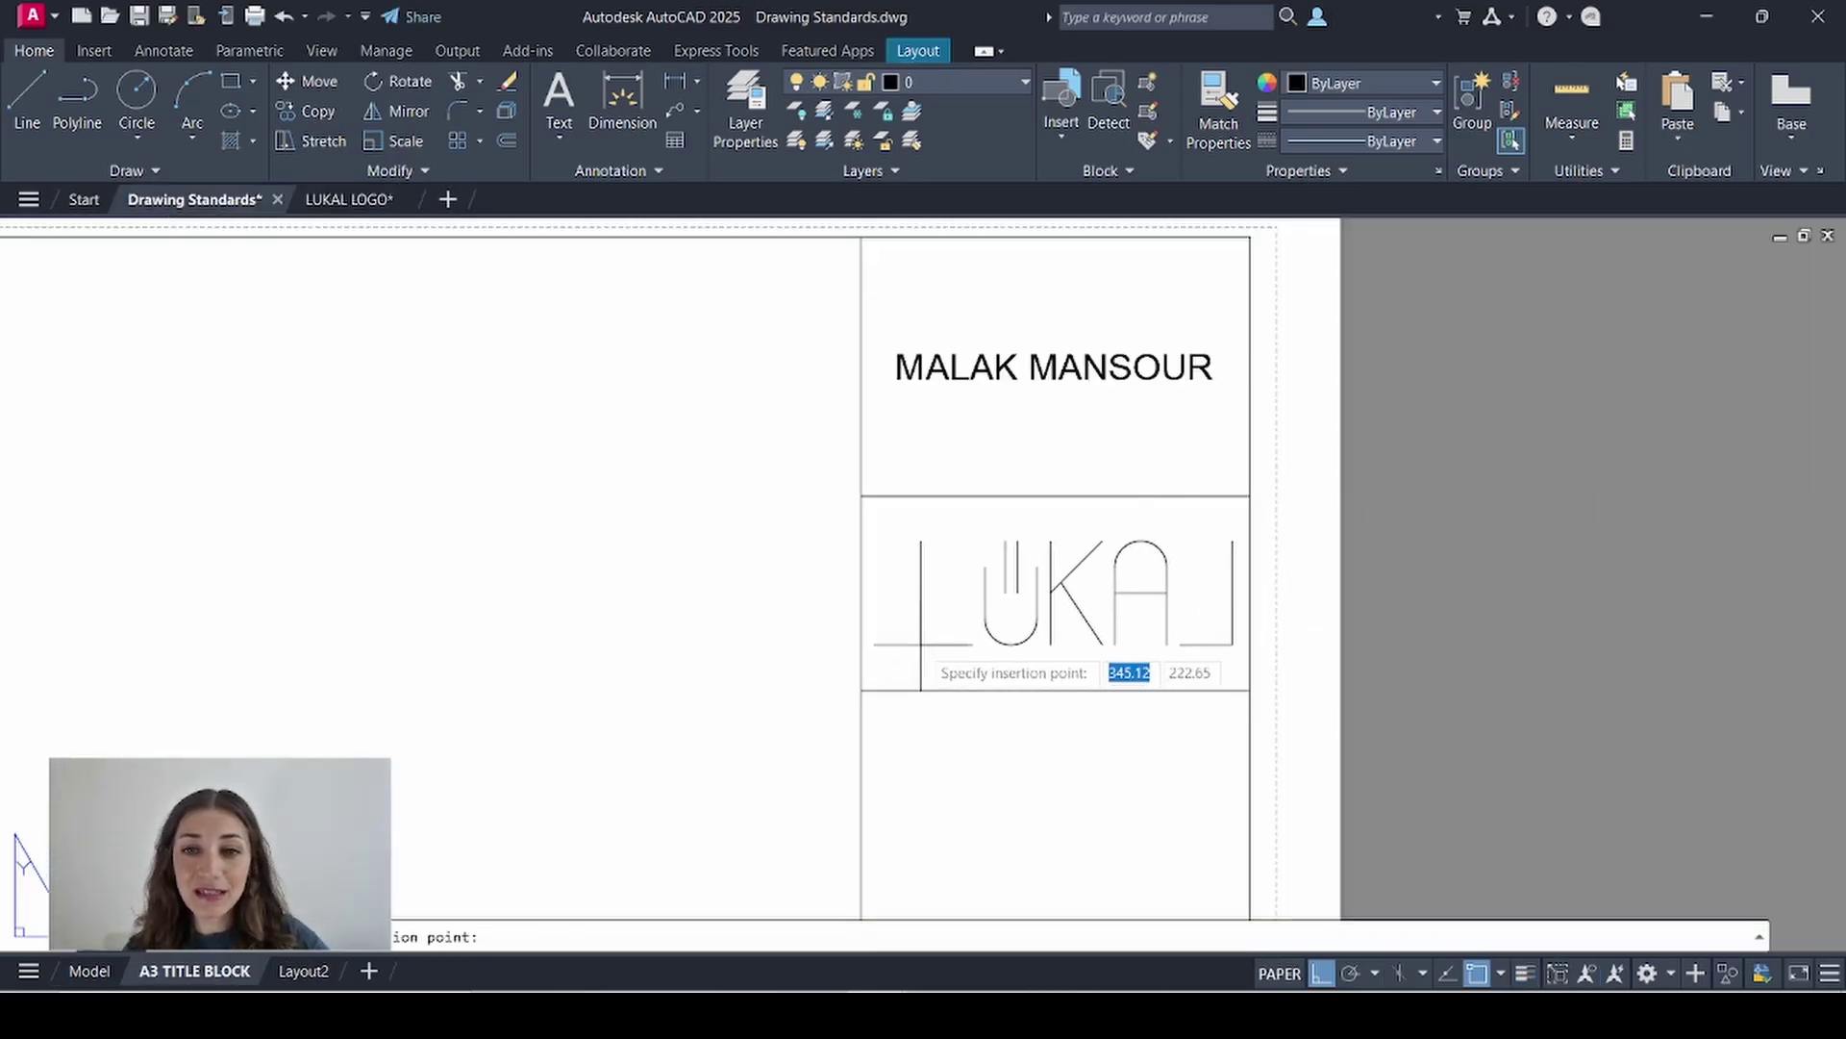
click(899, 664)
- Move the logo to the box centre using a temporary diagonal guide, then delete the guide
key(l)
key(Return)
click(861, 690)
click(1250, 497)
click(1063, 590)
key(Delete)
middle_drag(1054, 660, 1062, 419)
scroll(1117, 651, down, 4)
scroll(1174, 659, up, 6)
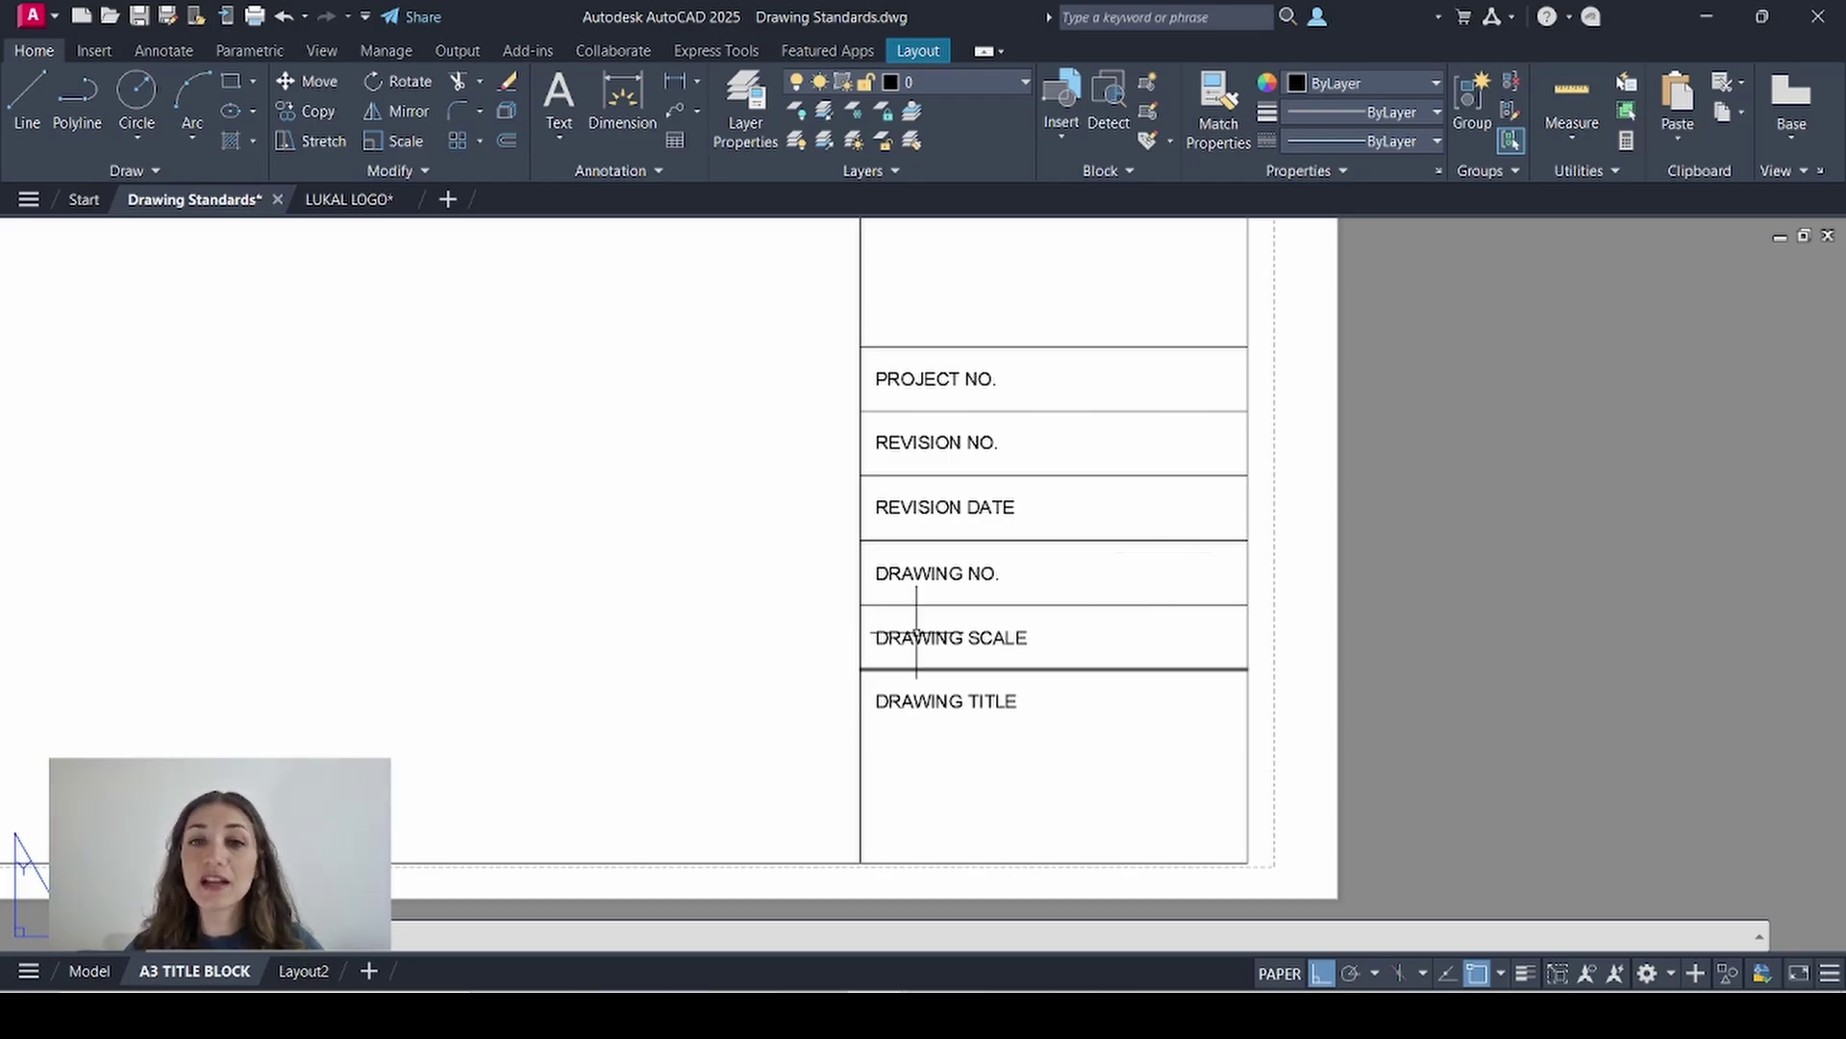
- Fill in the row values 003, 01, 15.05.2025, 001 and 1:100
text(mt)
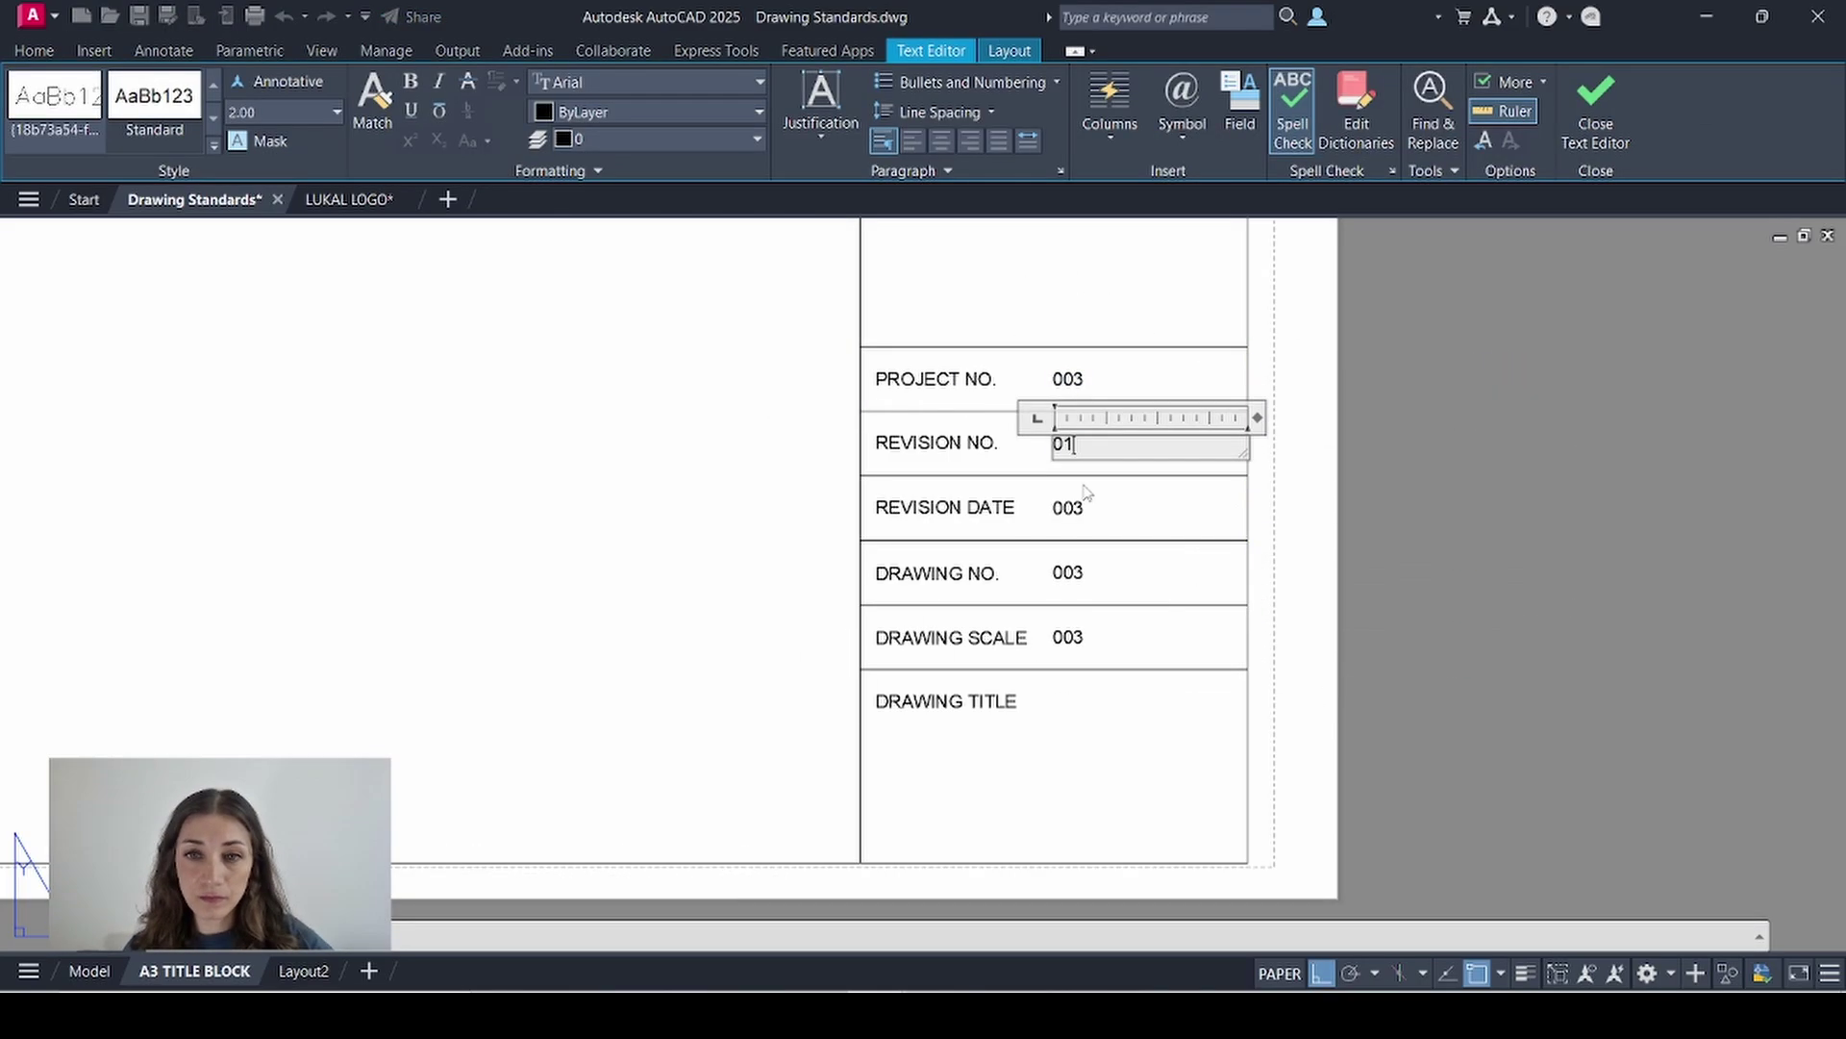
click(1067, 507)
text(15.05.2025)
click(1067, 584)
text(001)
click(1067, 637)
text(1:100)
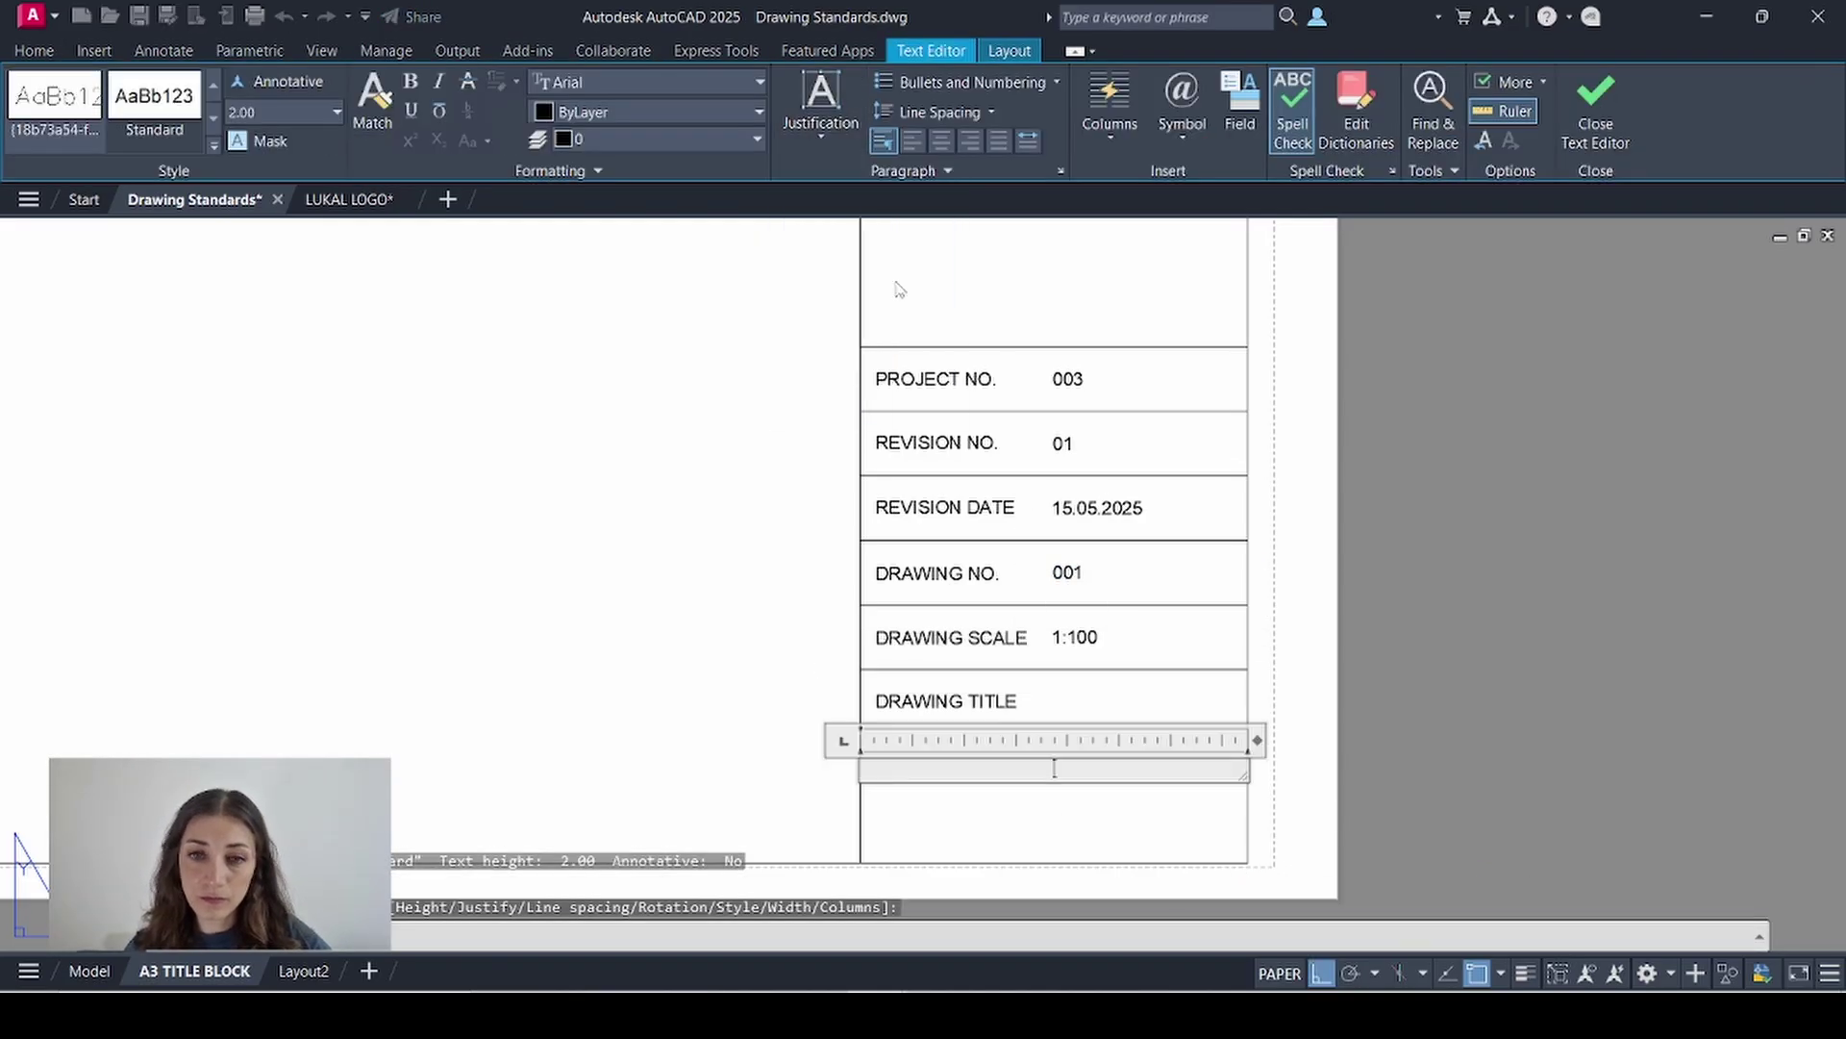
- Add the drawing title AS-BUILT PLAN and turn on lineweight display
text(AS-BUILT PLAN)
key(ctrl+a)
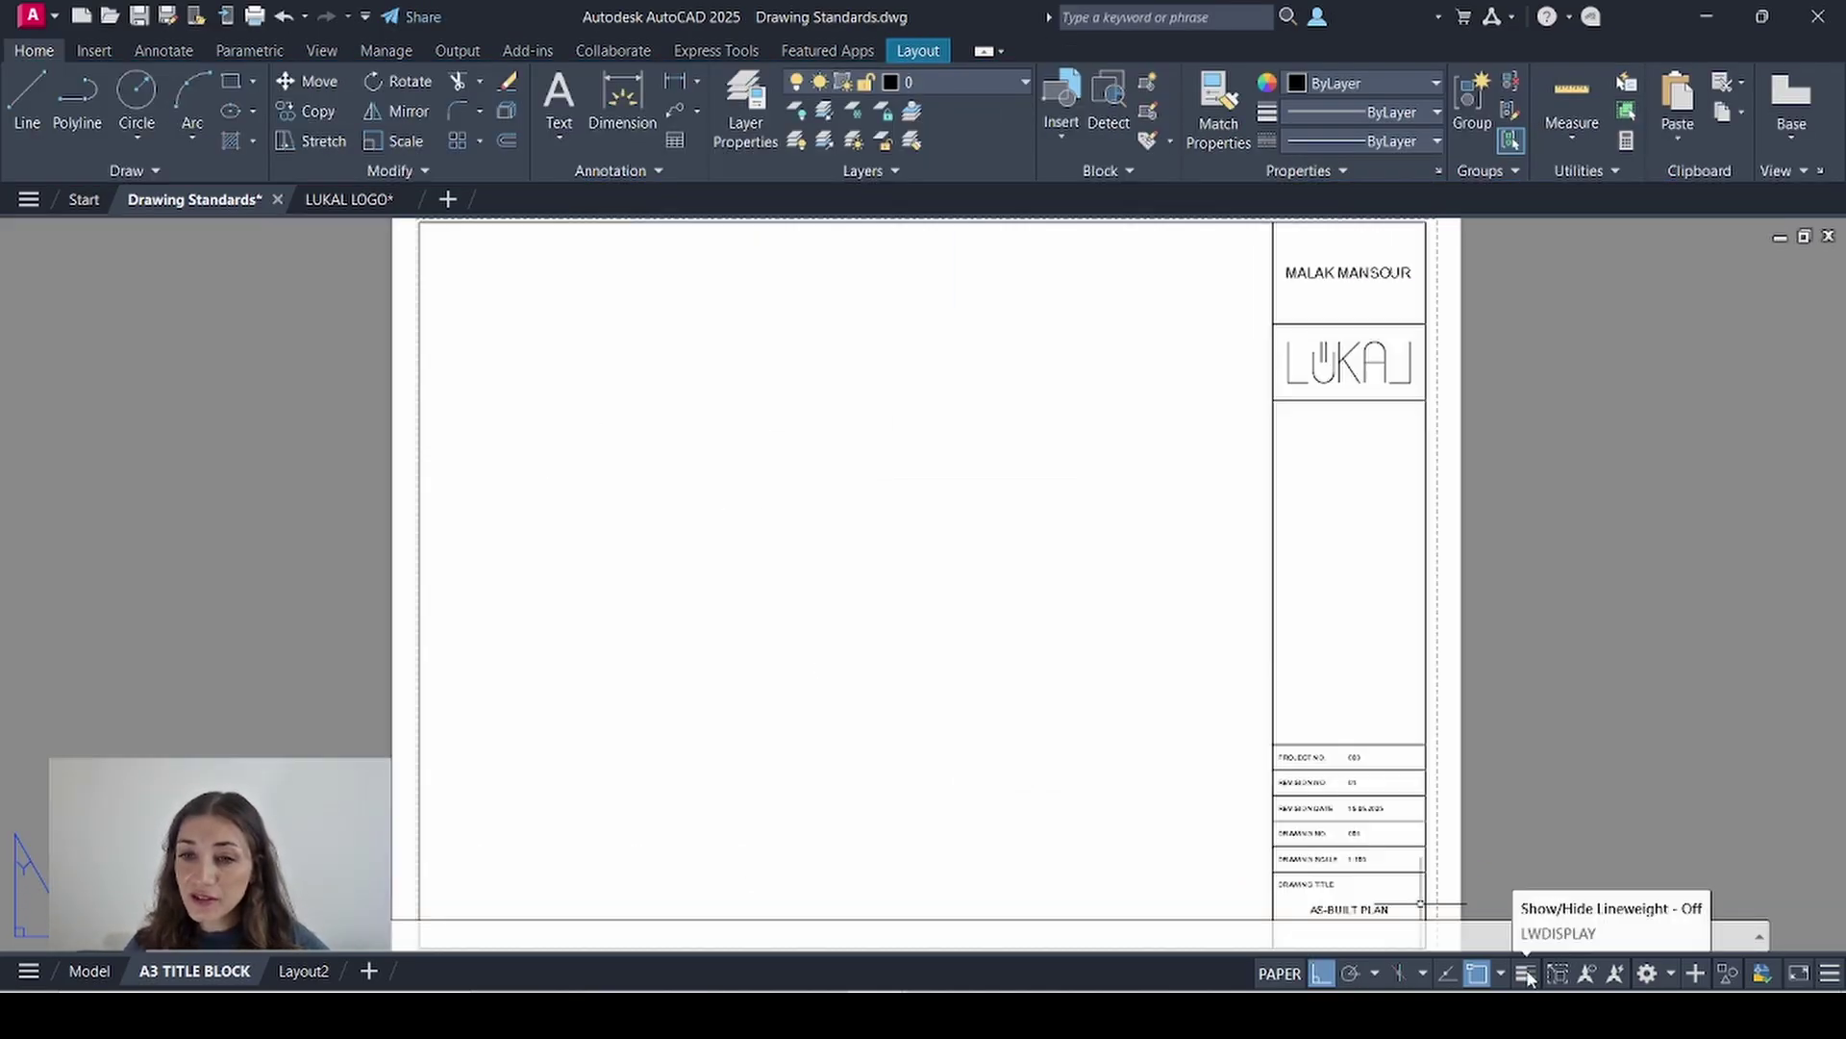
click(1526, 973)
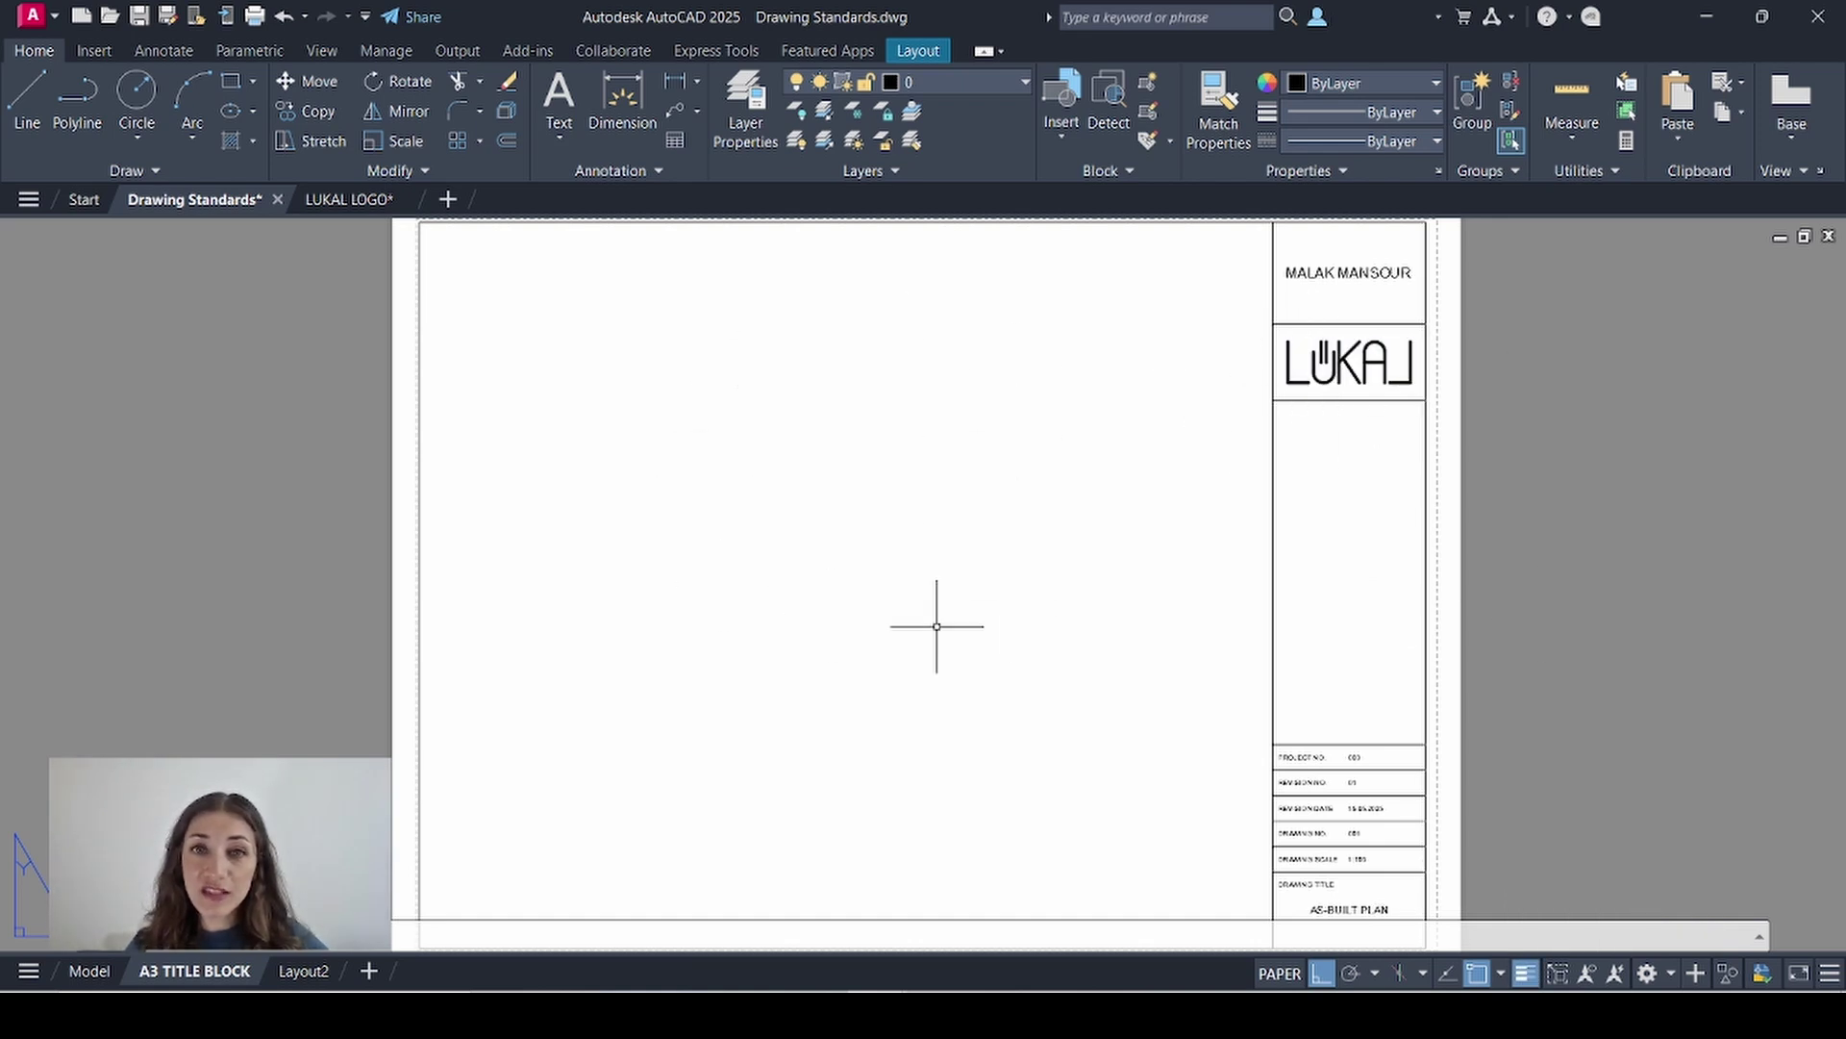
- In model space, draw a rectangle around the floor plan and put it on layer Defpoints
click(90, 973)
text(RE)
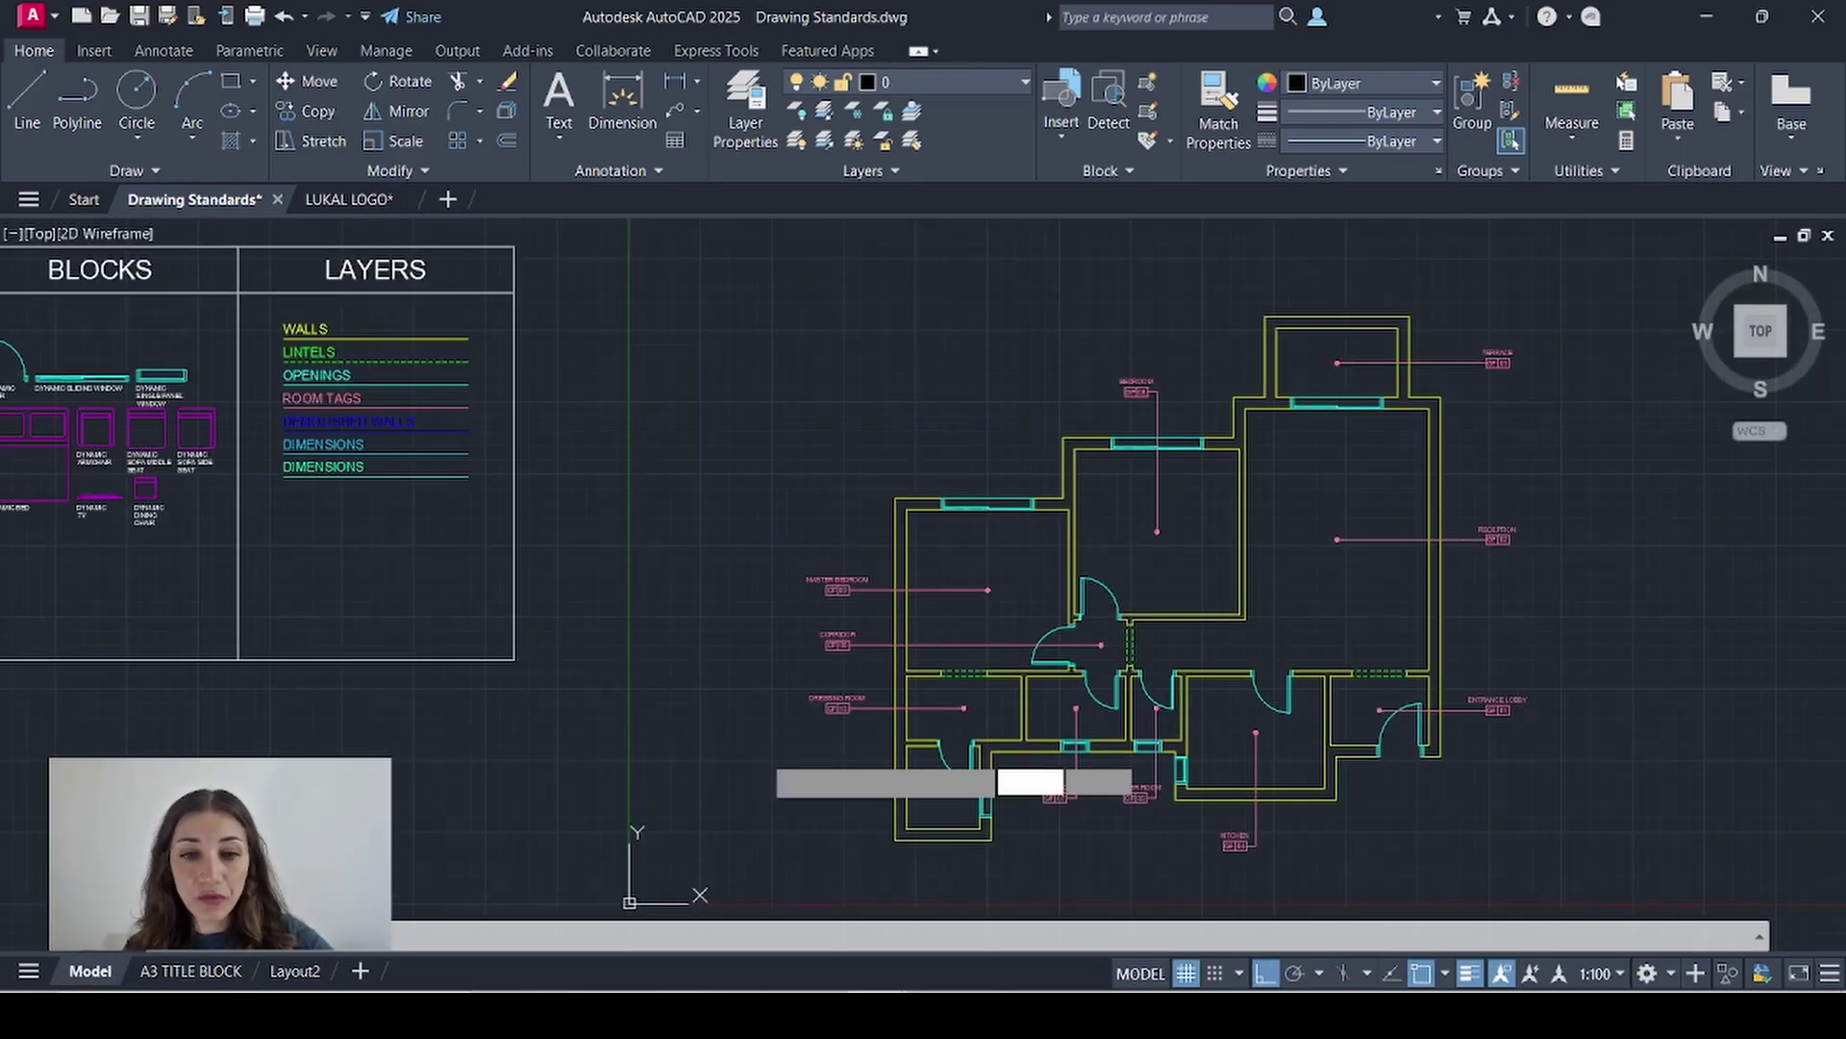
text(C)
key(Return)
click(895, 839)
click(1472, 308)
click(940, 284)
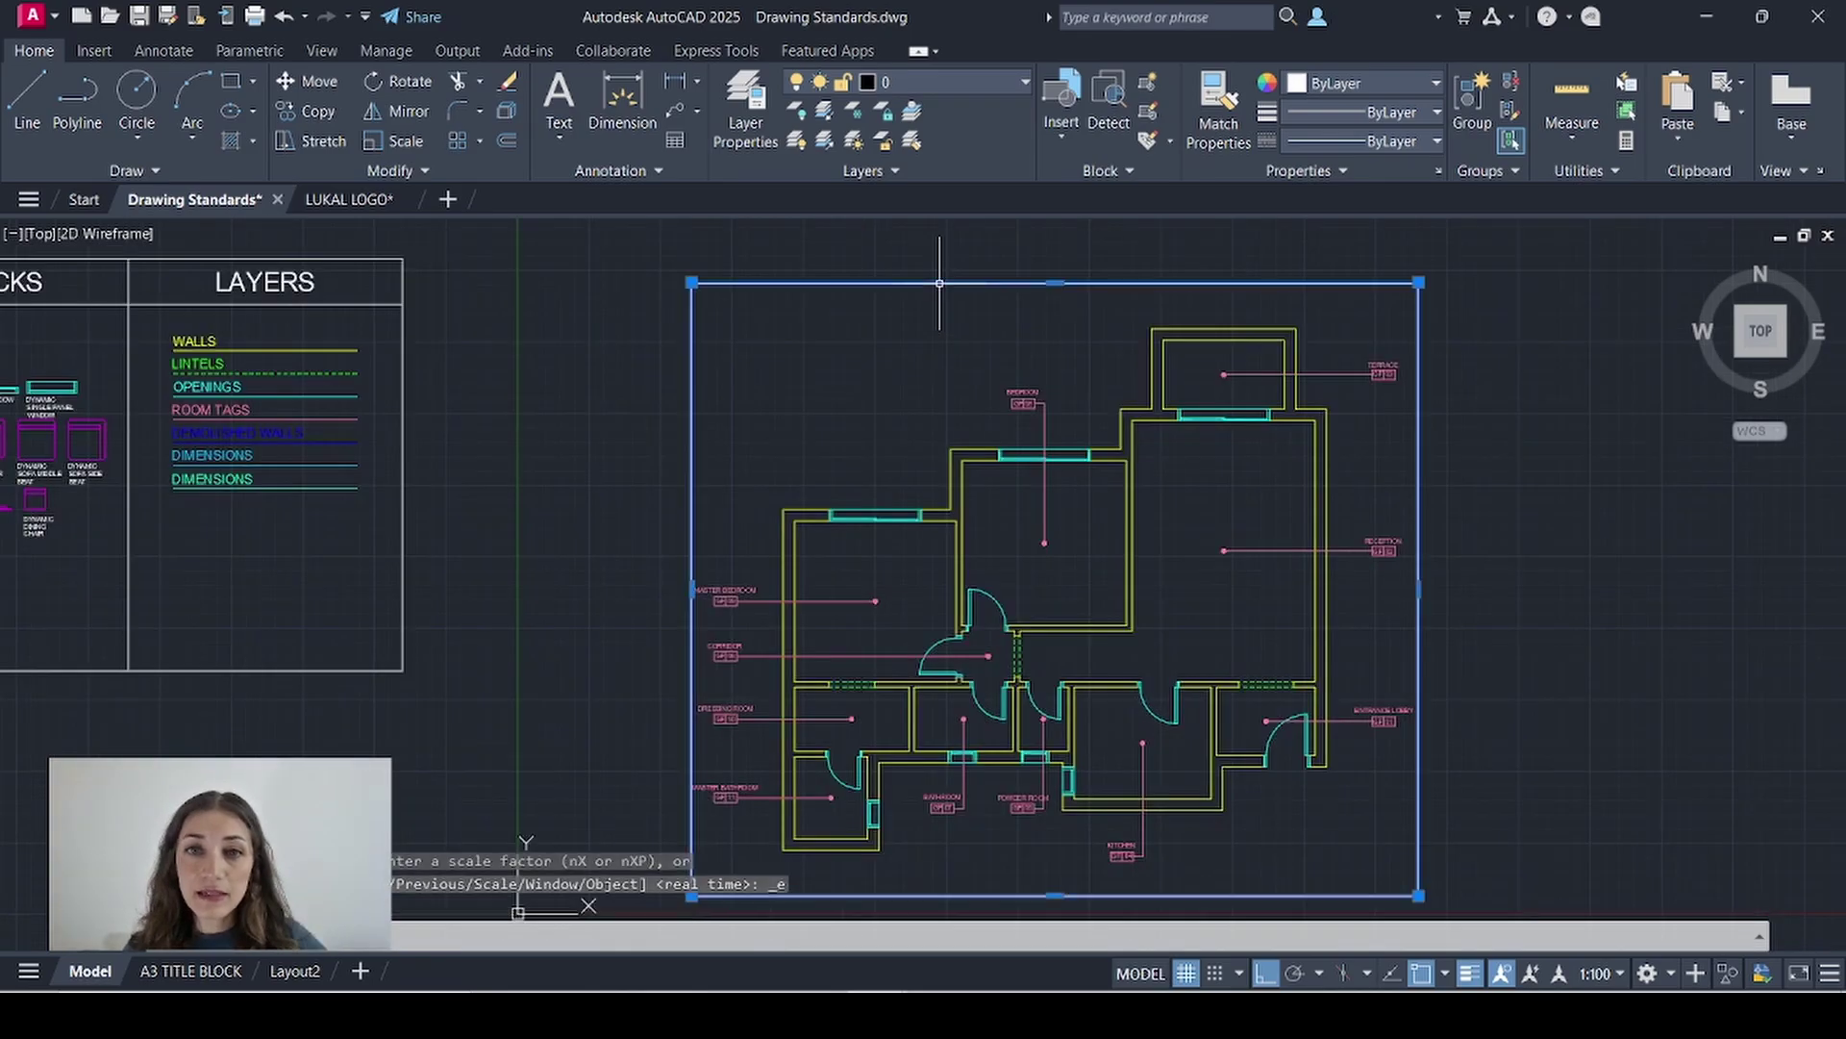
click(966, 82)
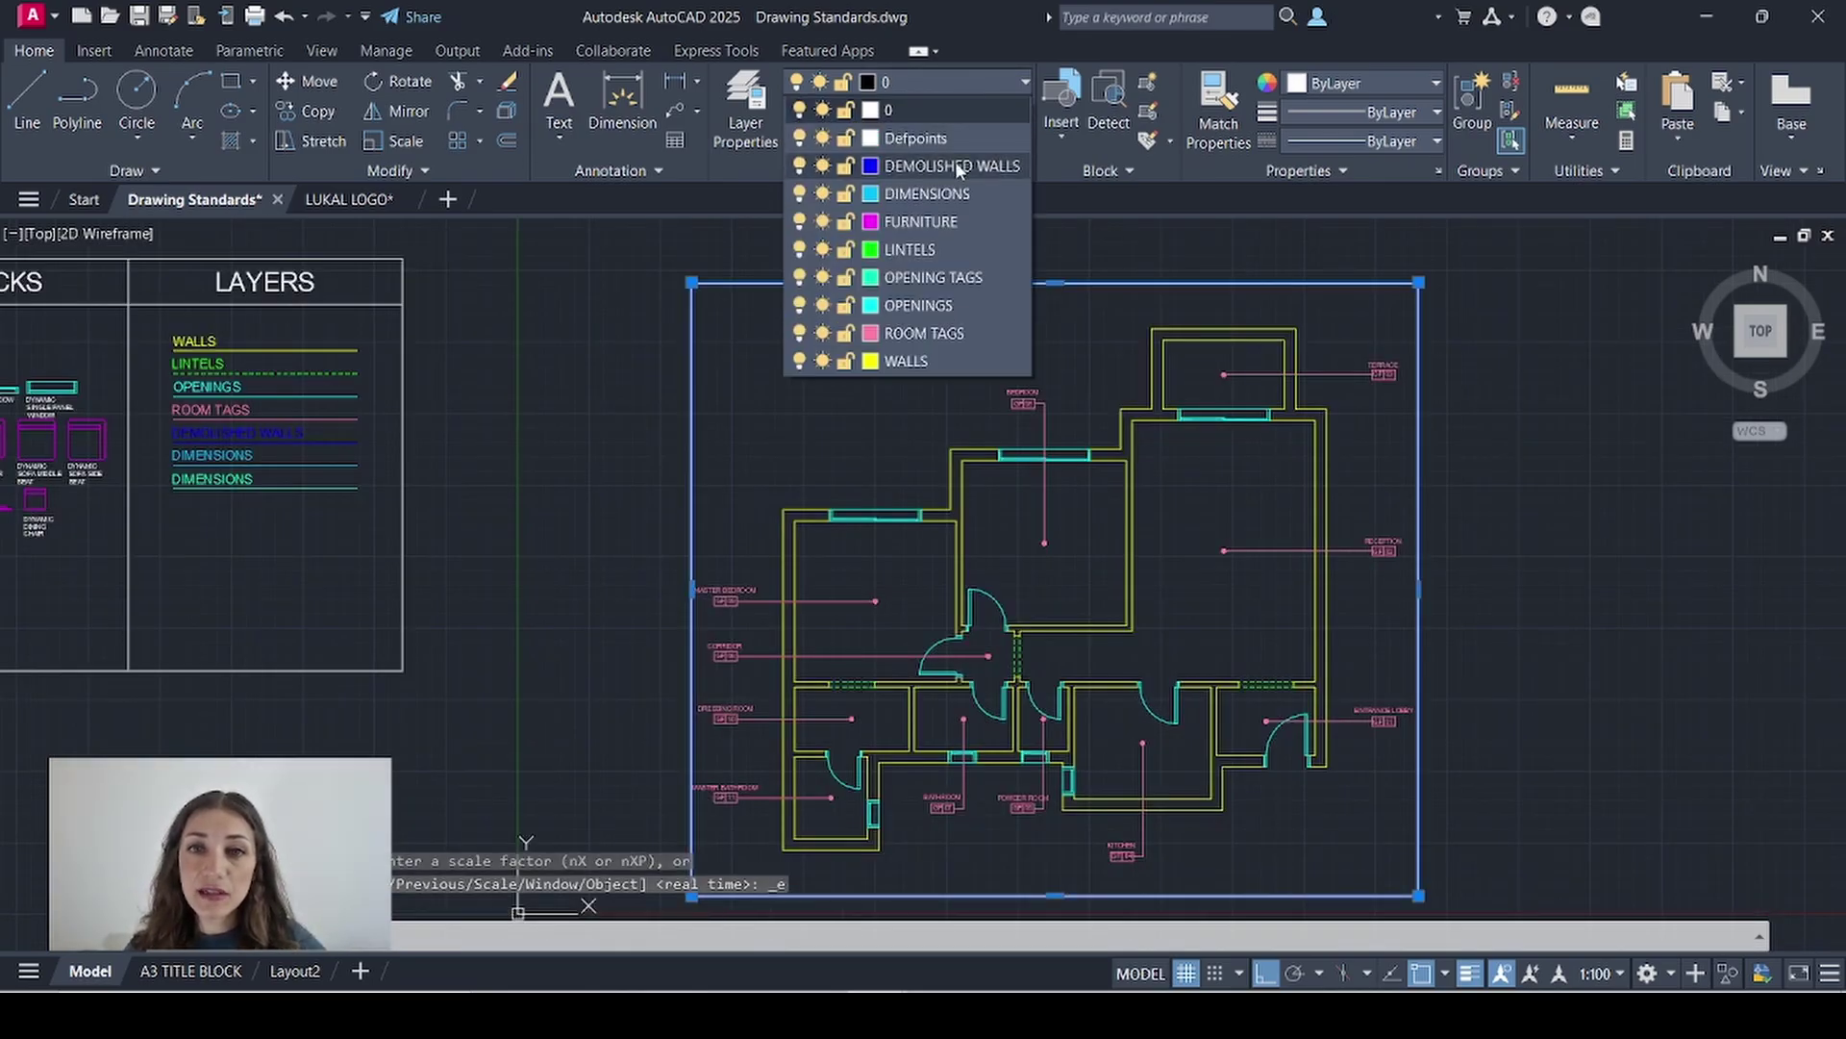
click(954, 141)
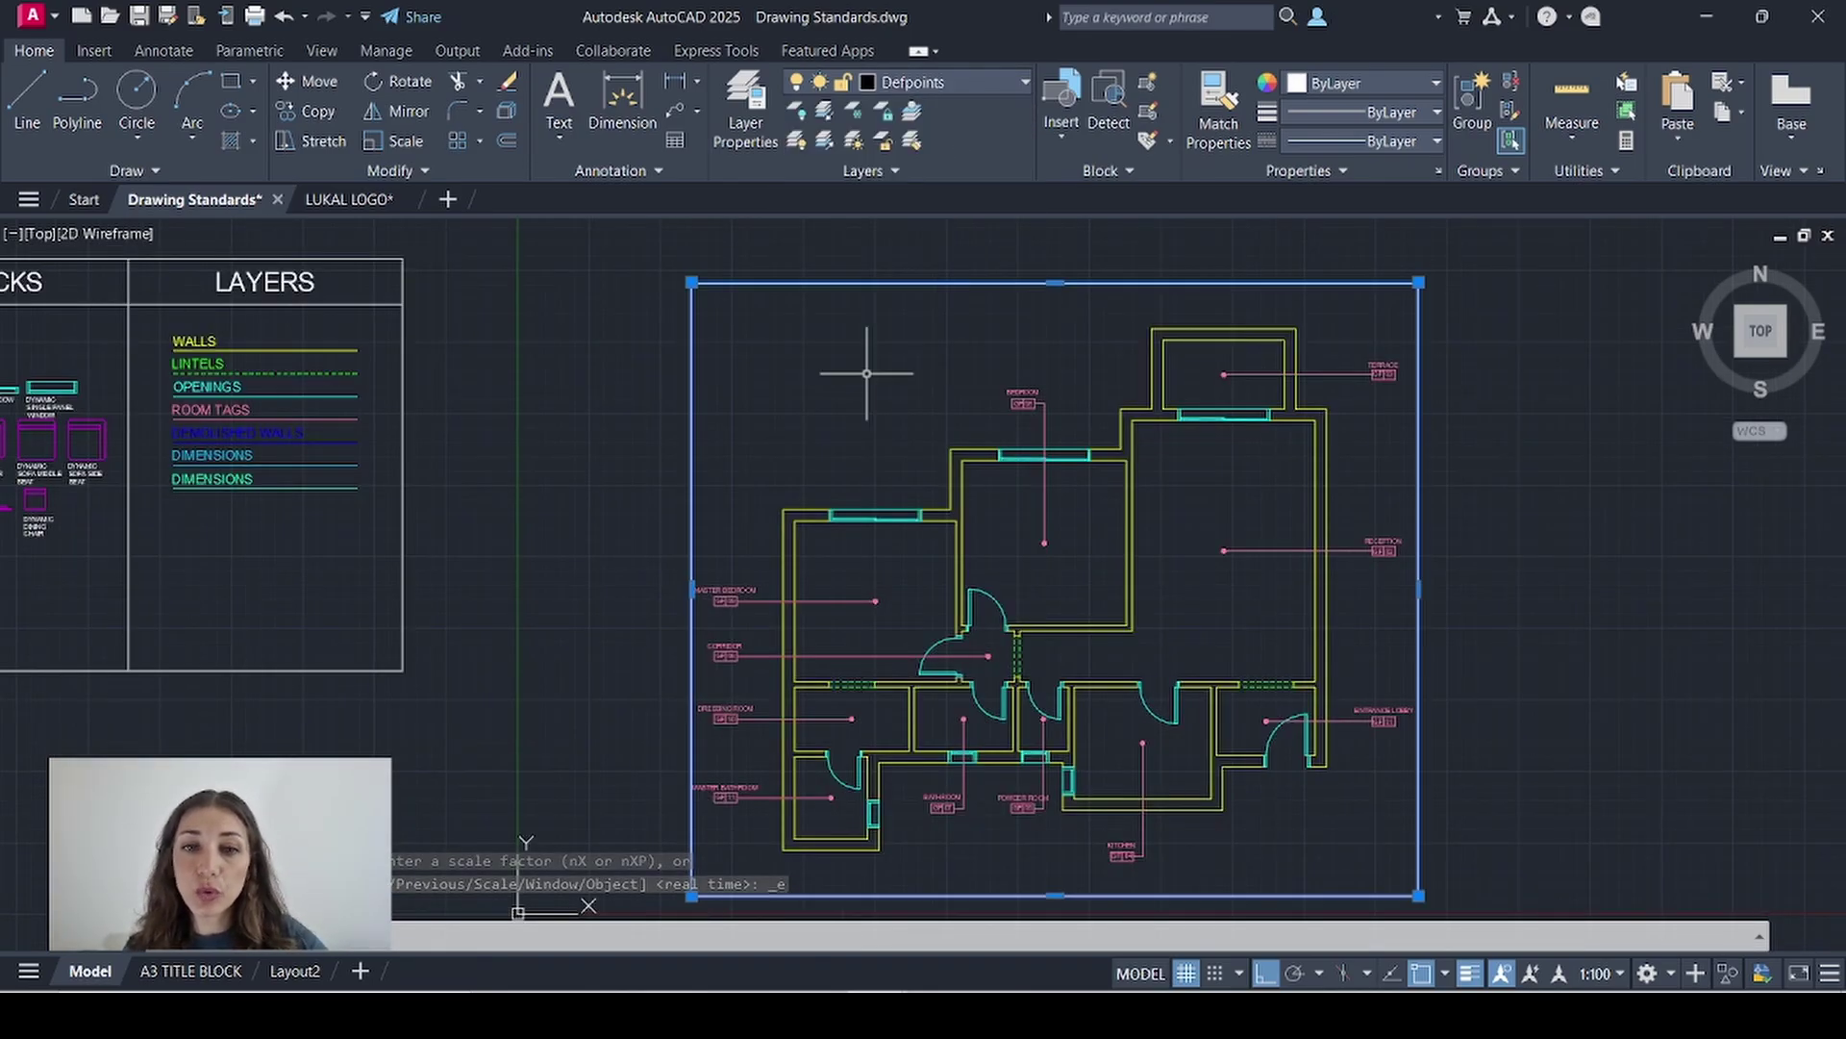
key(Escape)
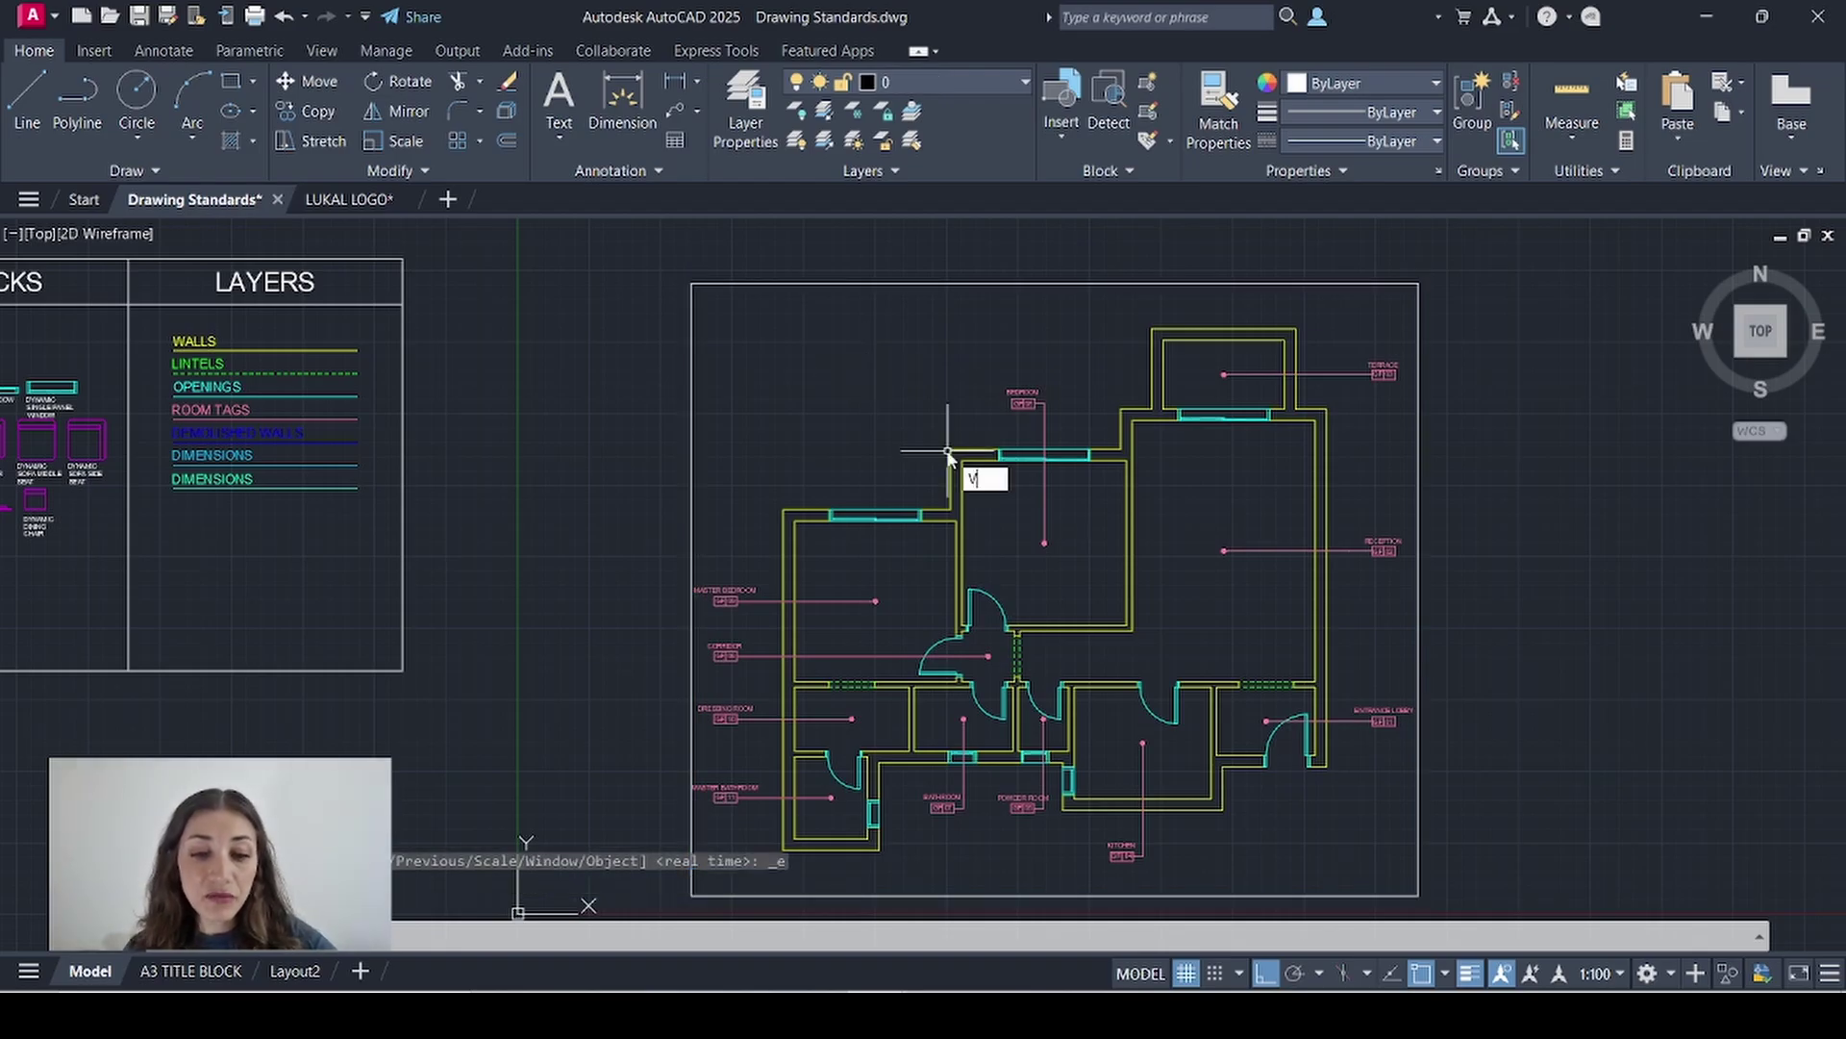
- Create a named view PLAN defined by a window over the framed floor plan
key(Return)
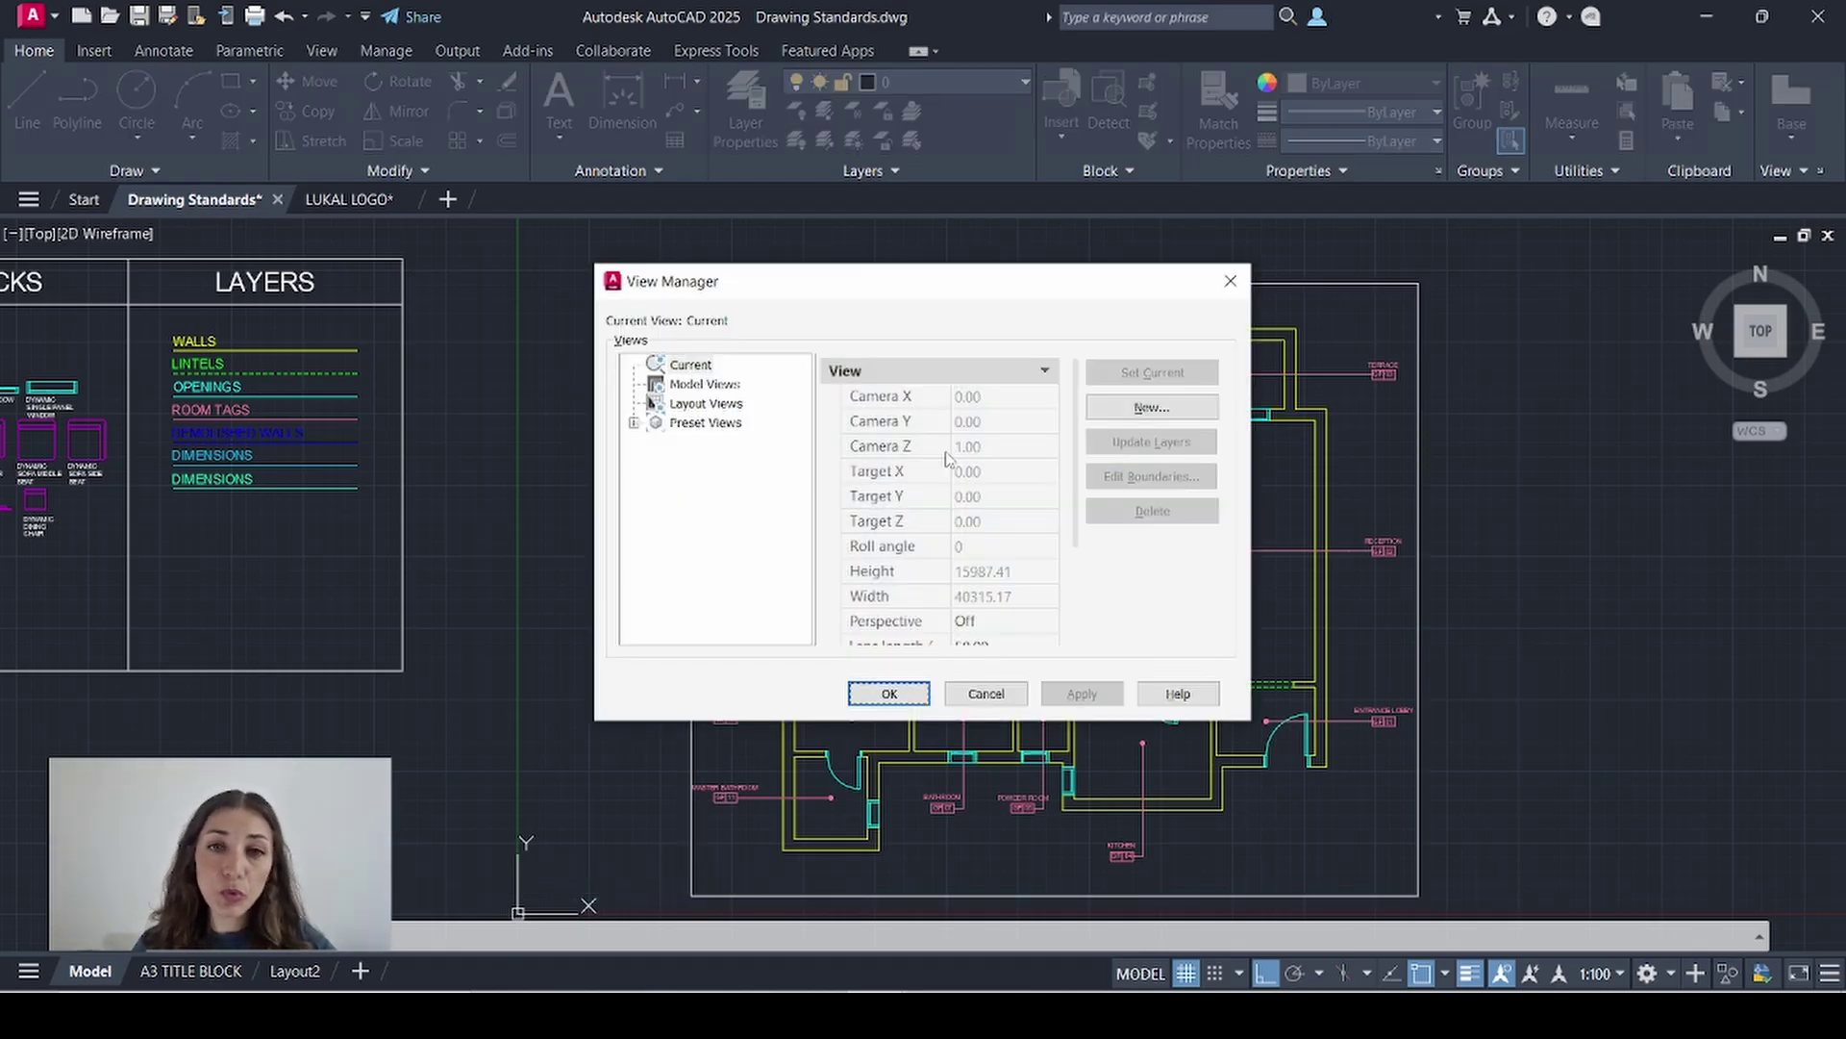
click(1209, 406)
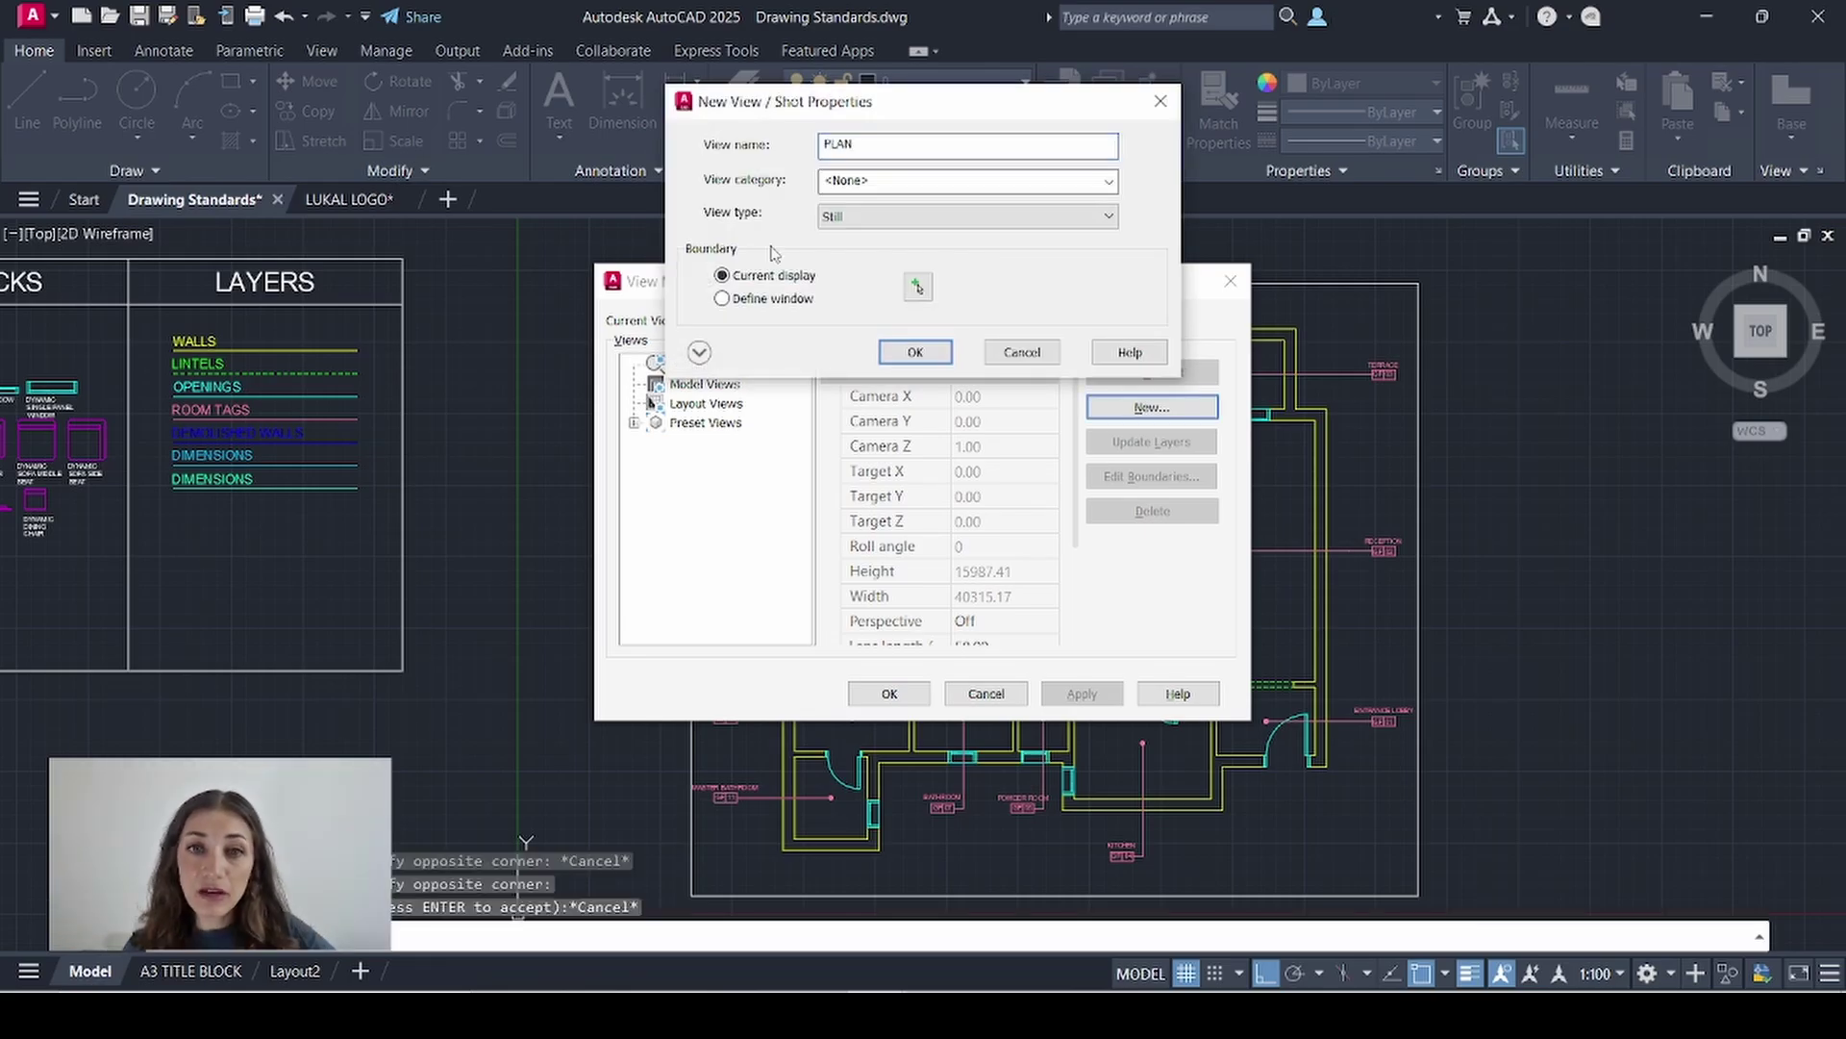
click(722, 299)
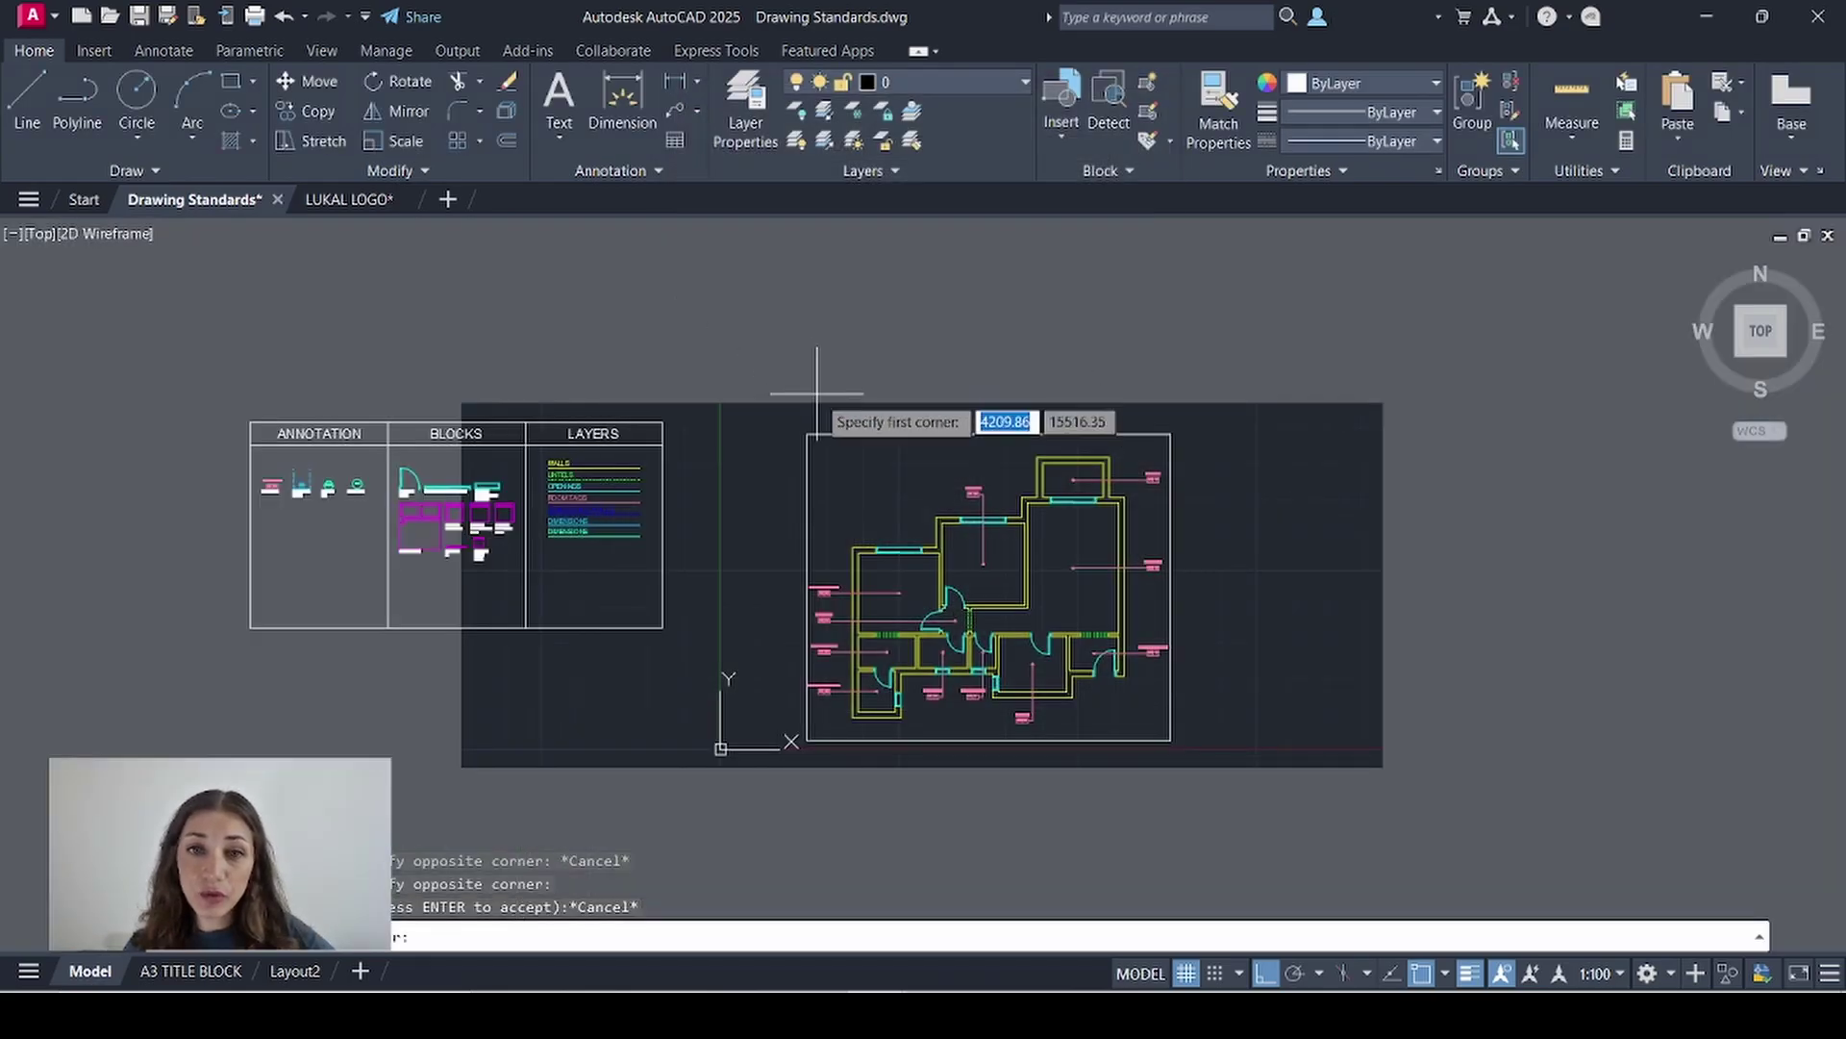
click(808, 433)
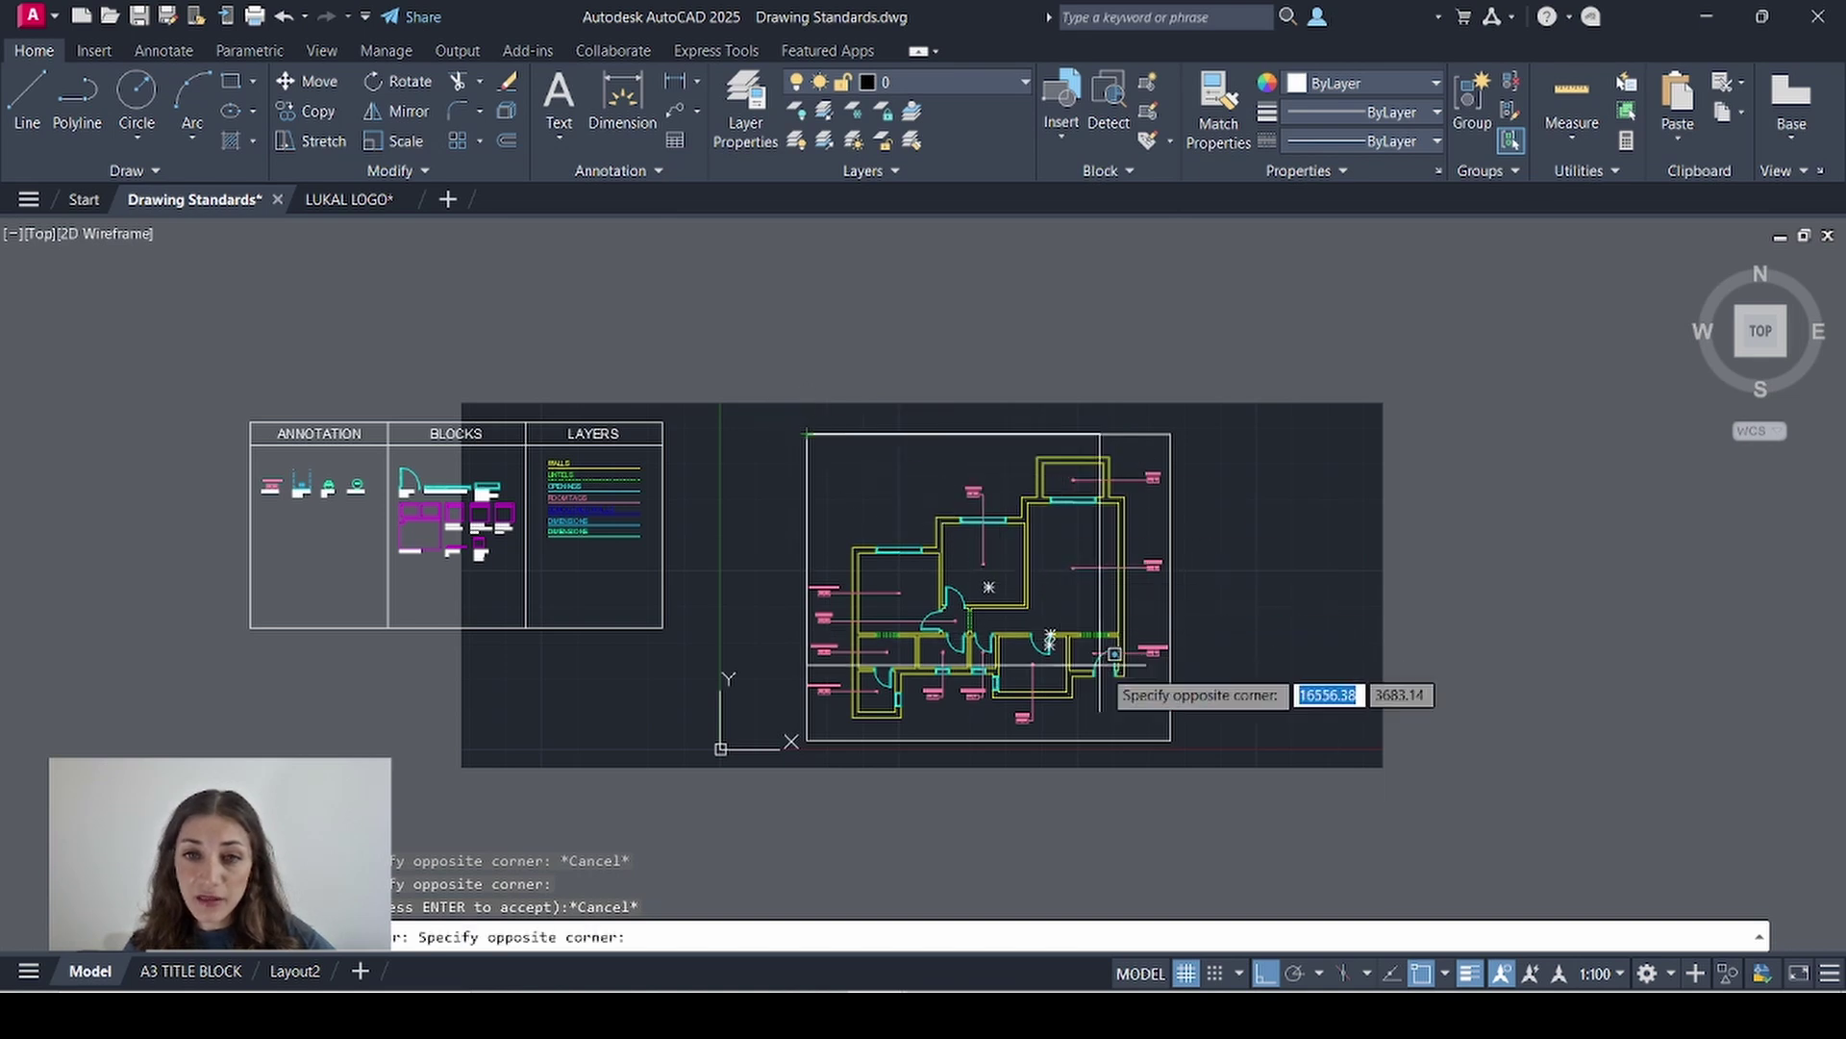
click(1169, 740)
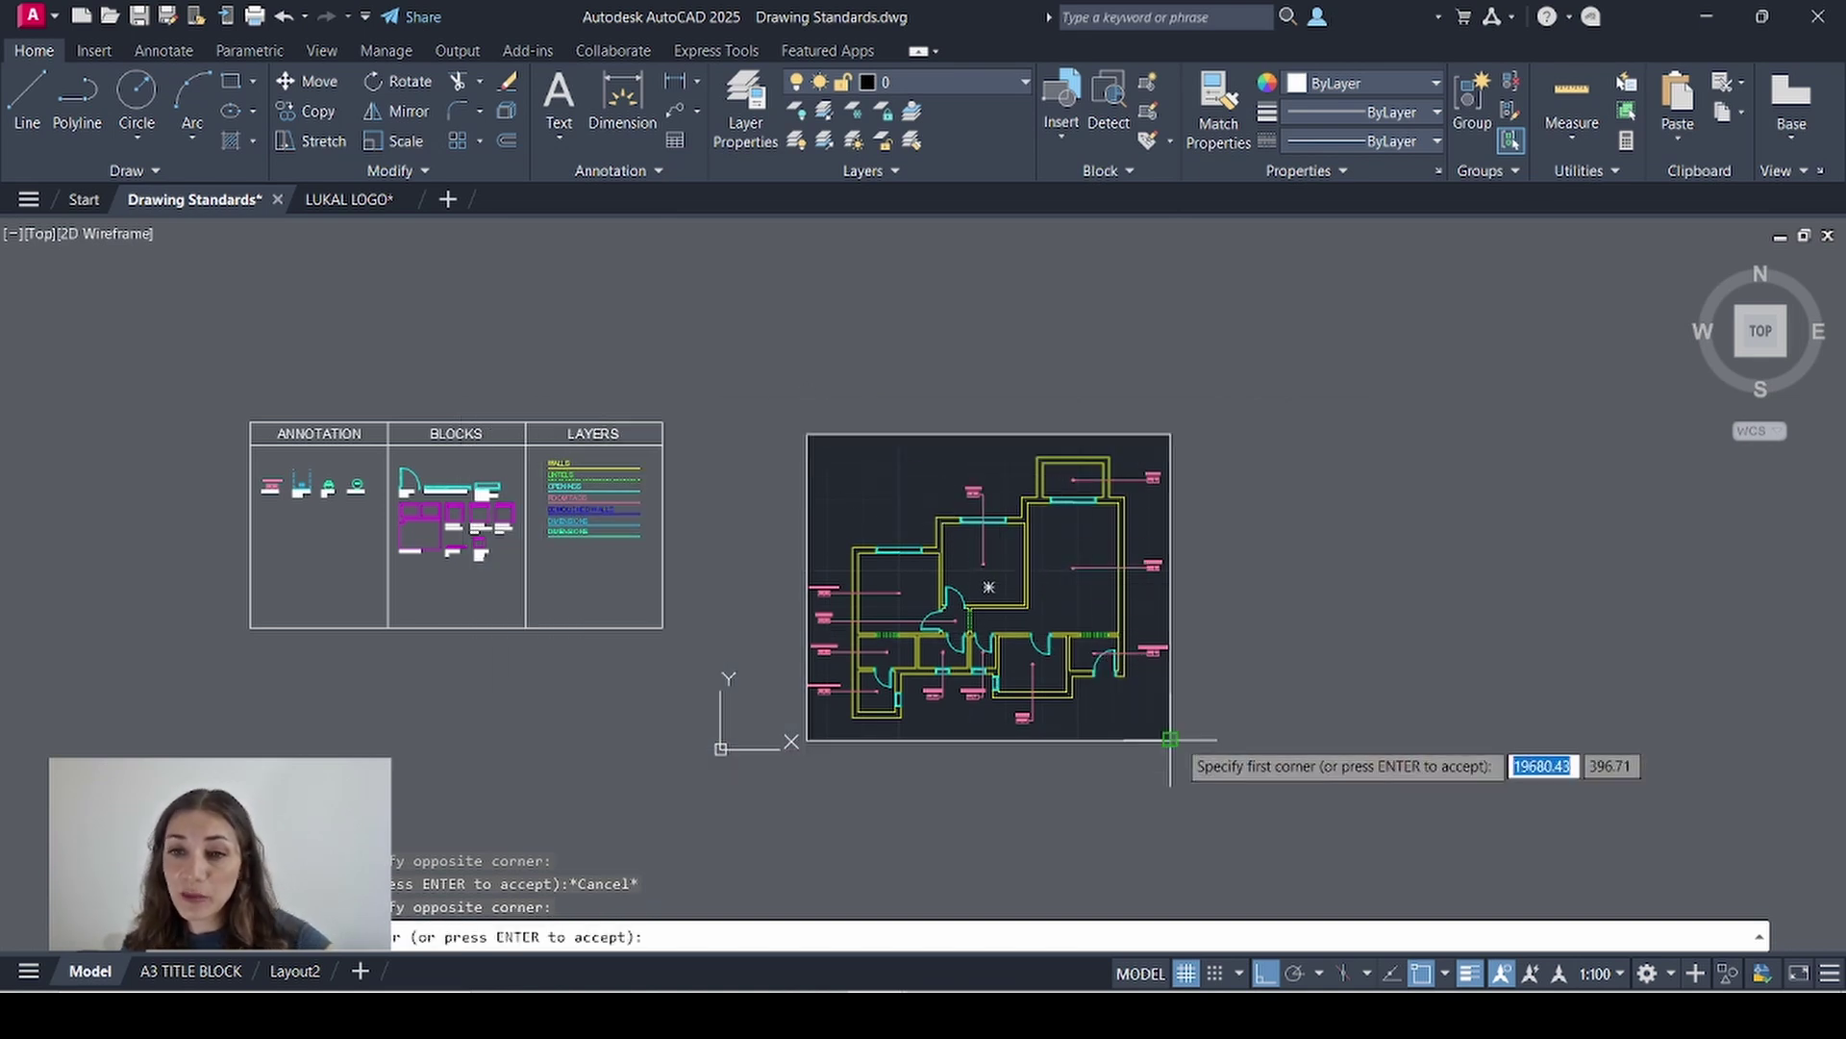
key(Return)
click(916, 353)
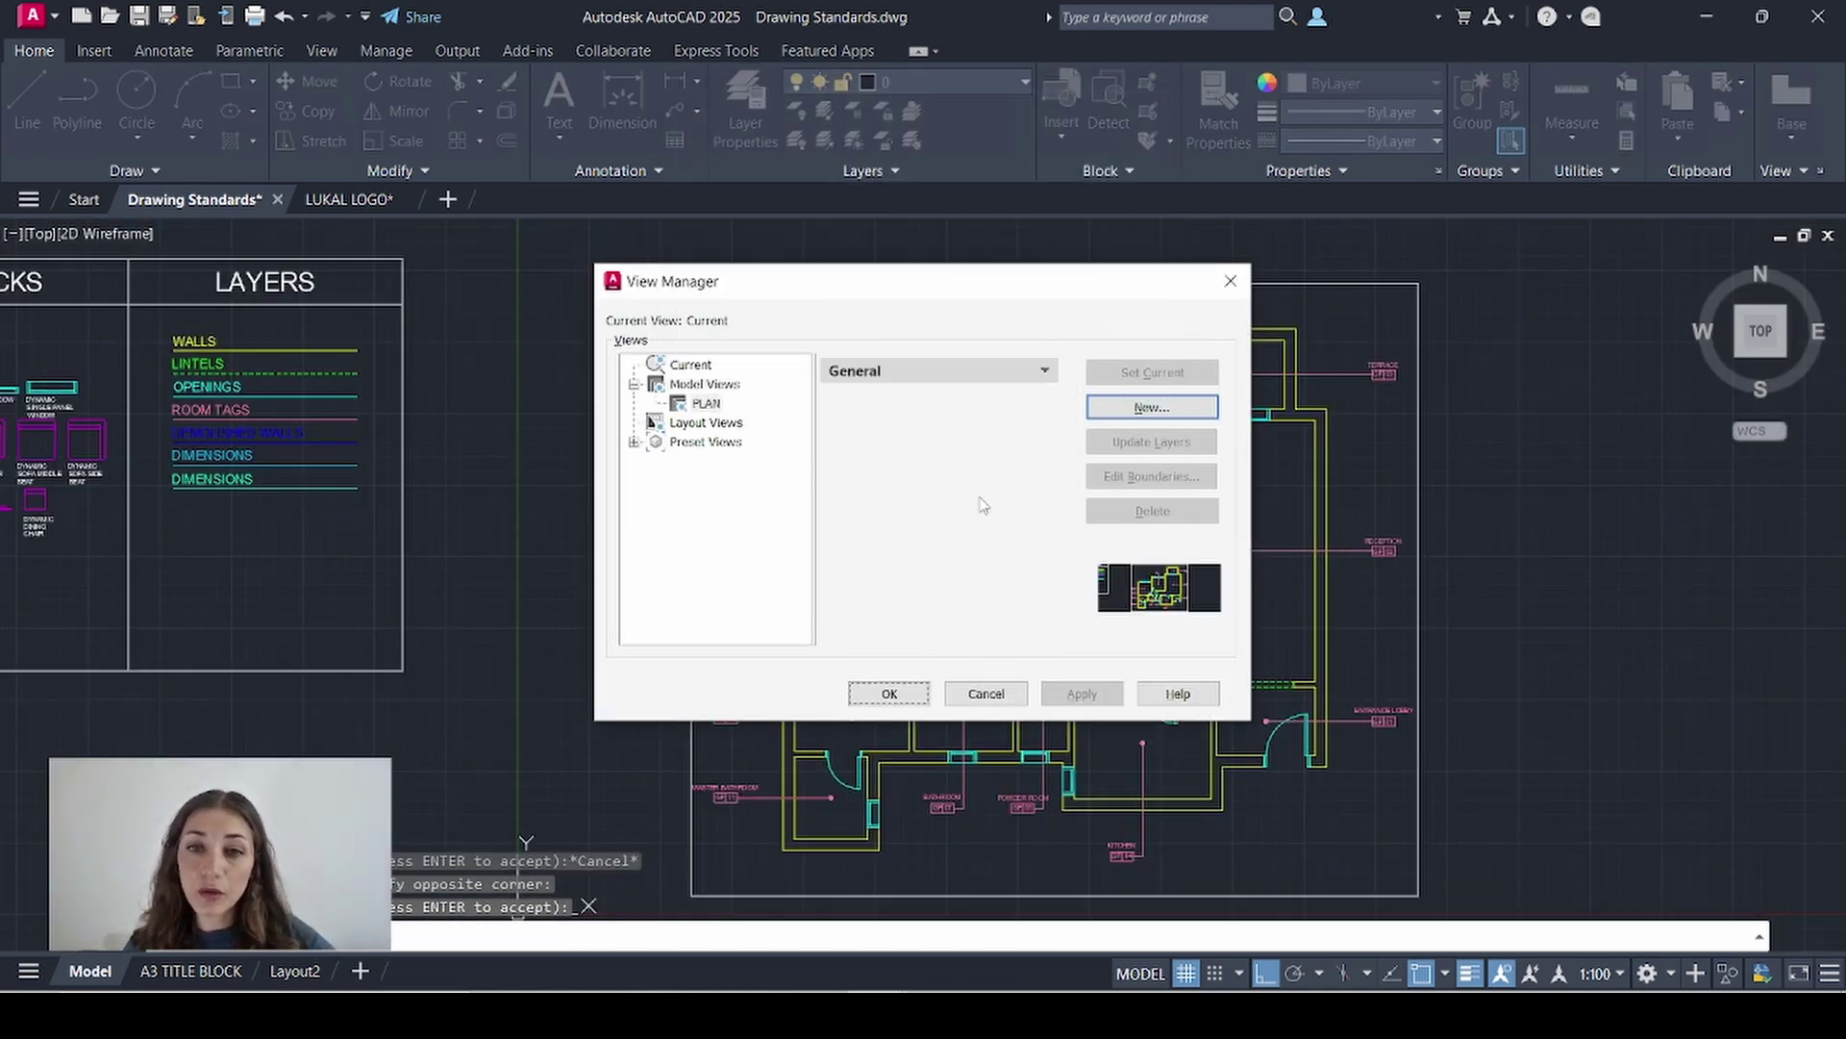
click(890, 693)
- On A3 TITLE BLOCK, create a single viewport from the sheet's top-left to the title block's bottom-left
click(169, 973)
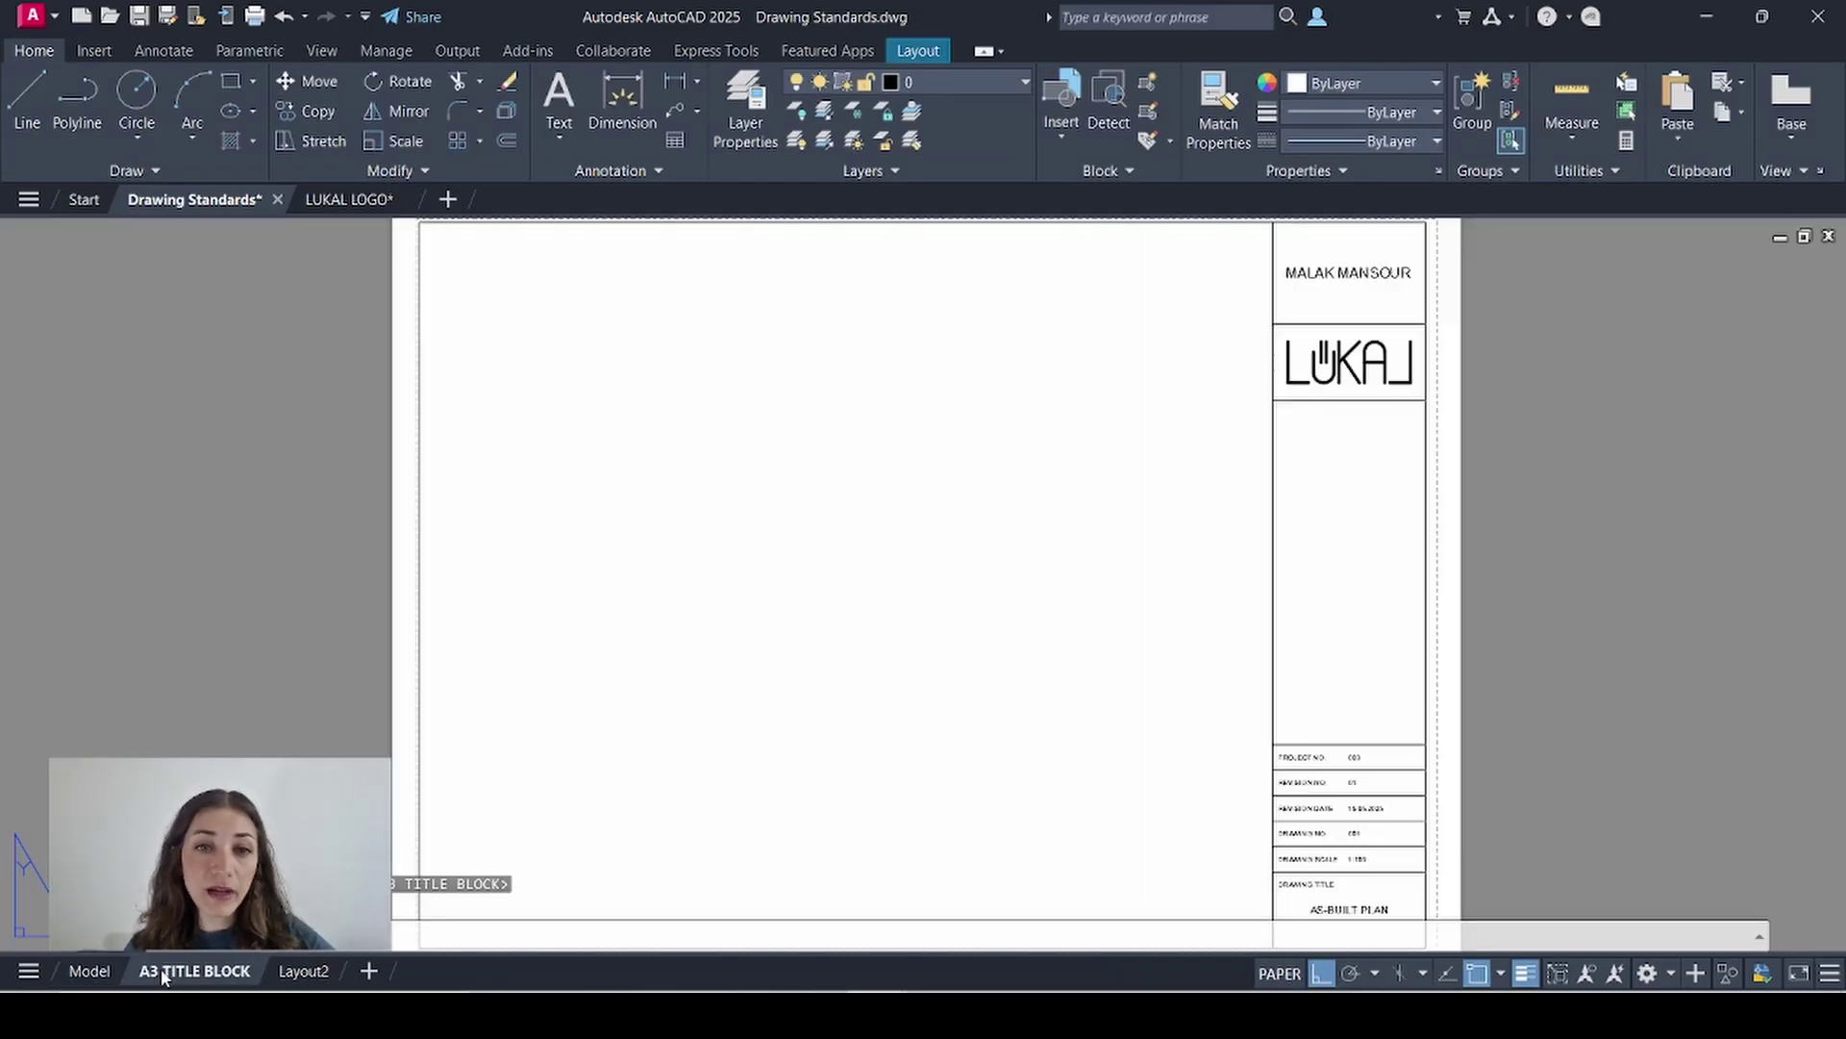
scroll(817, 576, down, 2)
text(v)
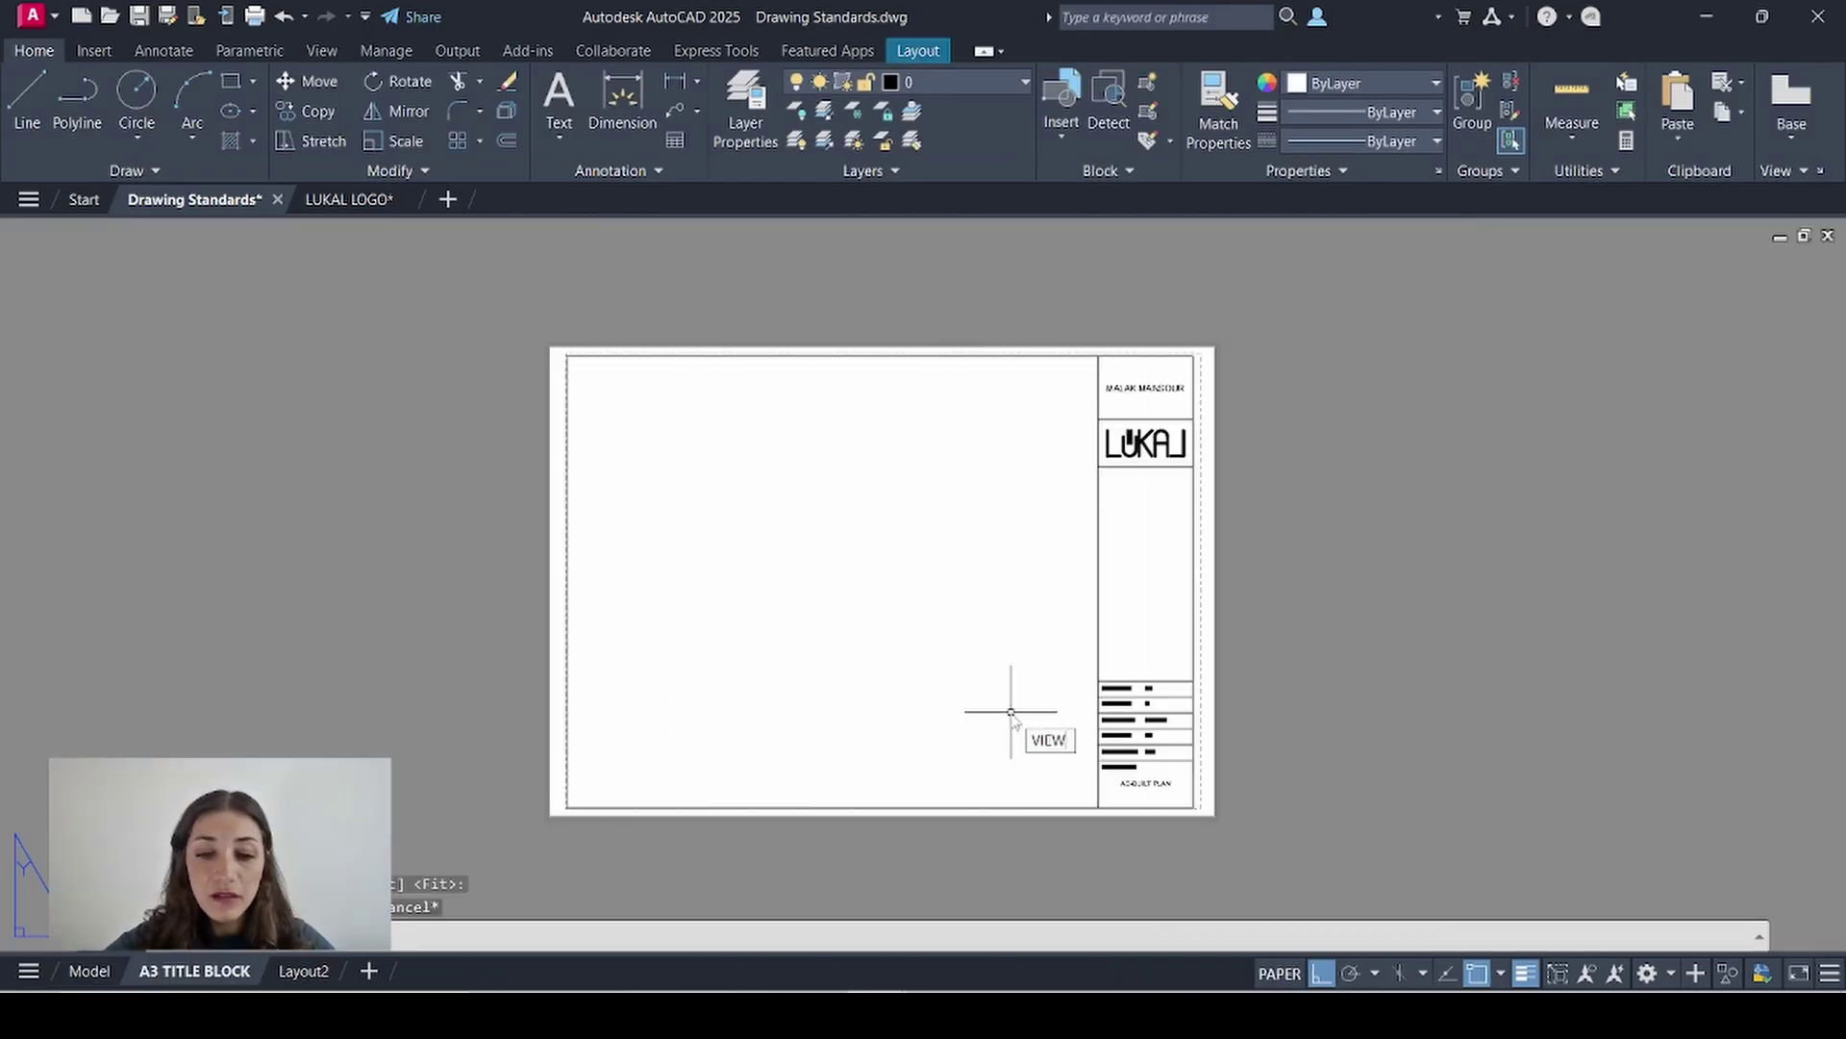
text(iewports)
key(Return)
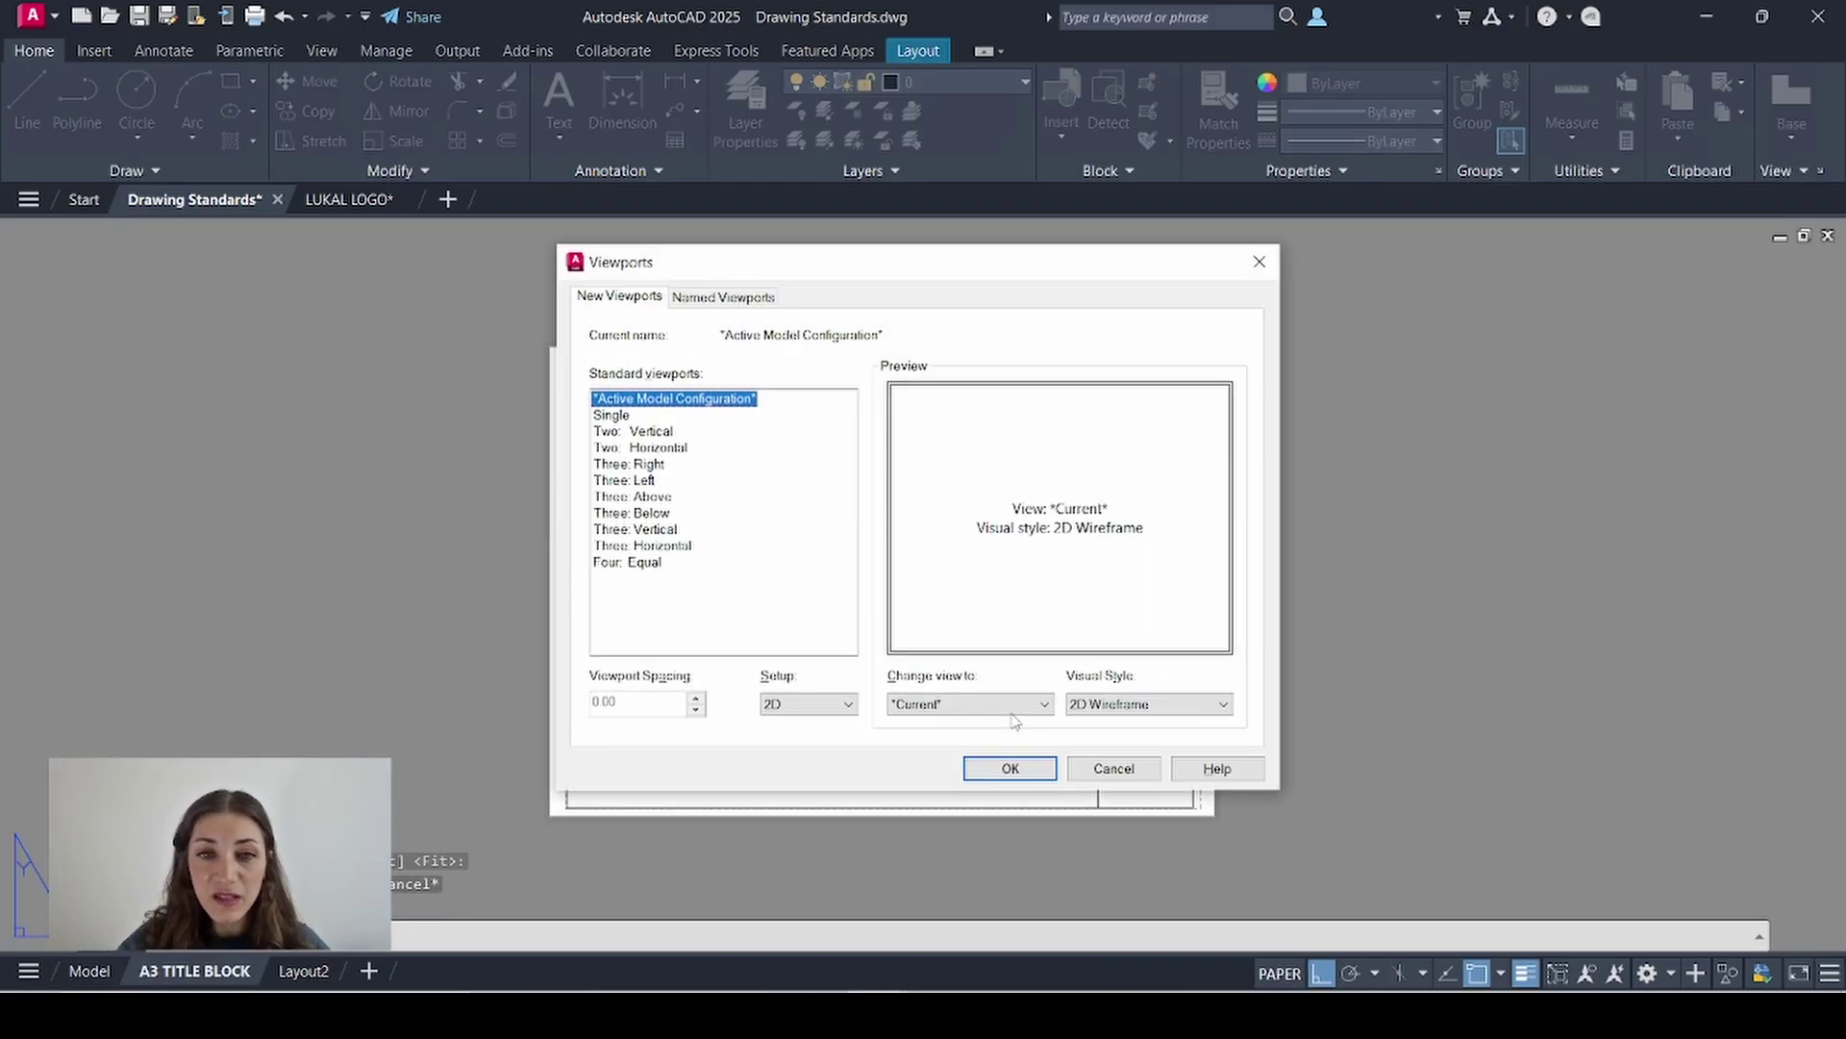
key(Down)
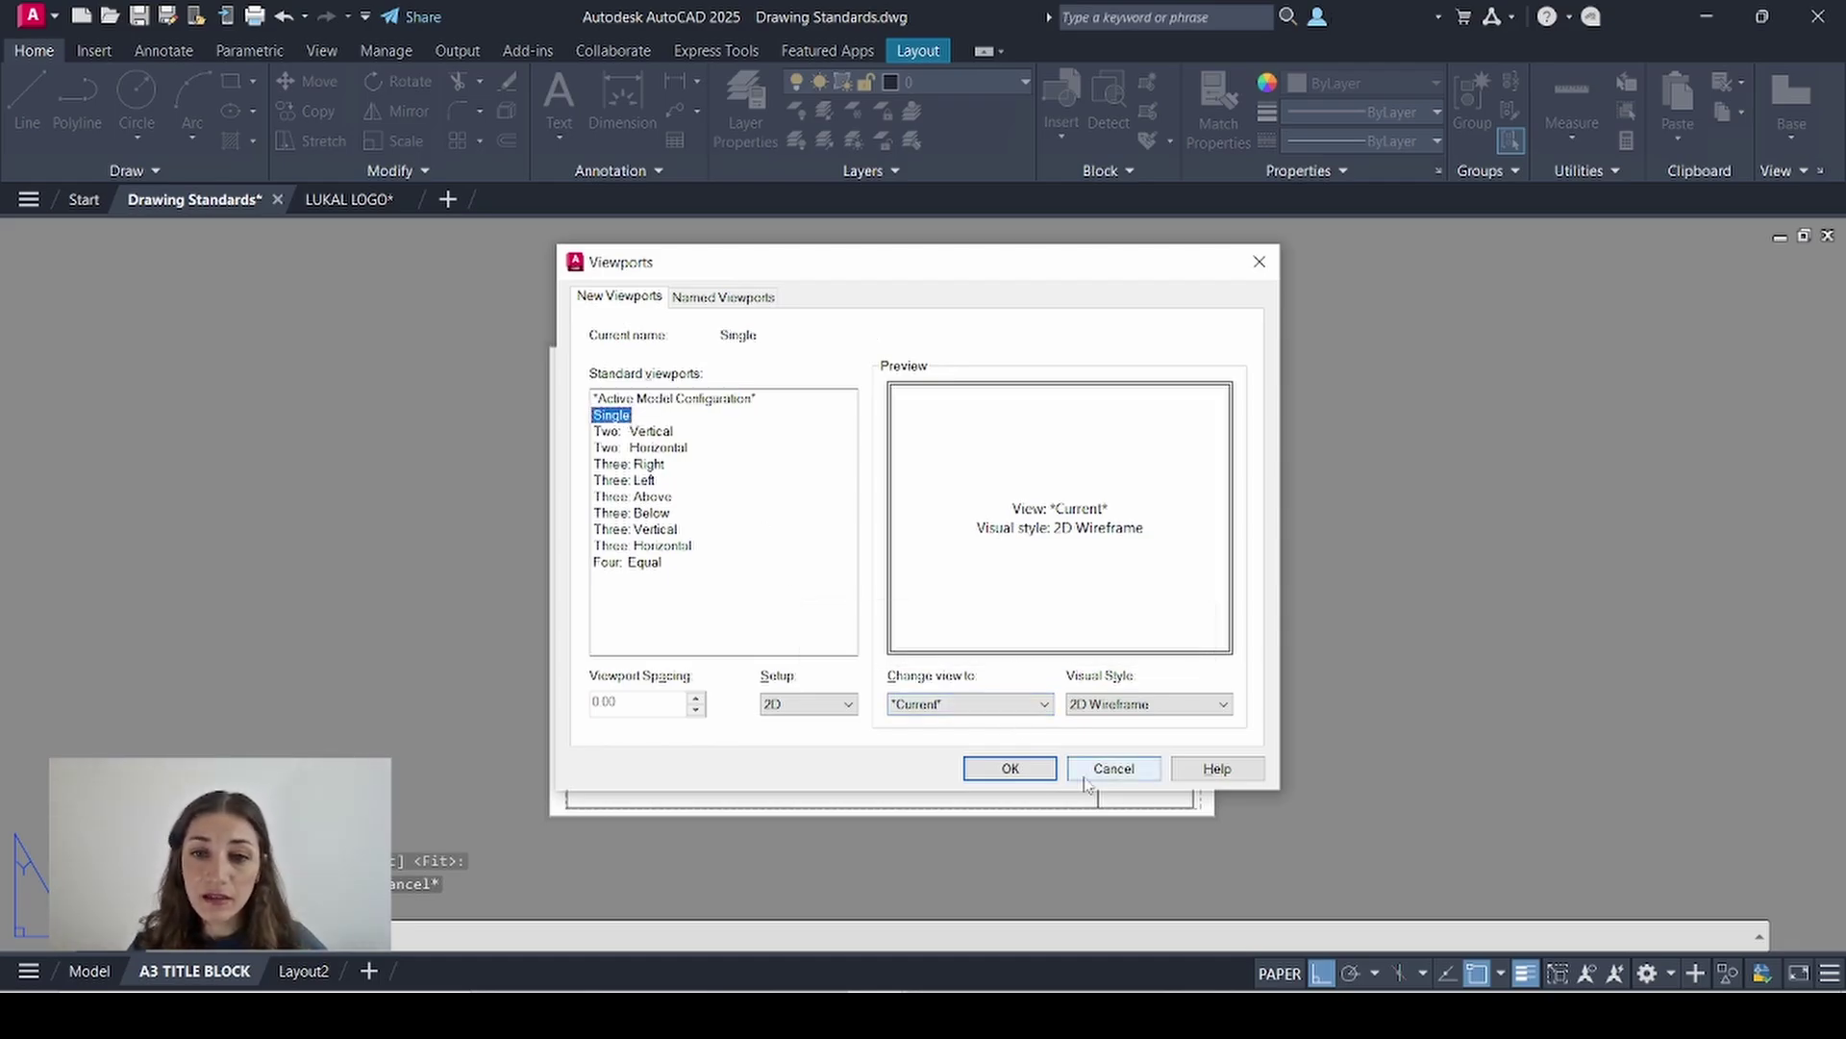
click(1025, 775)
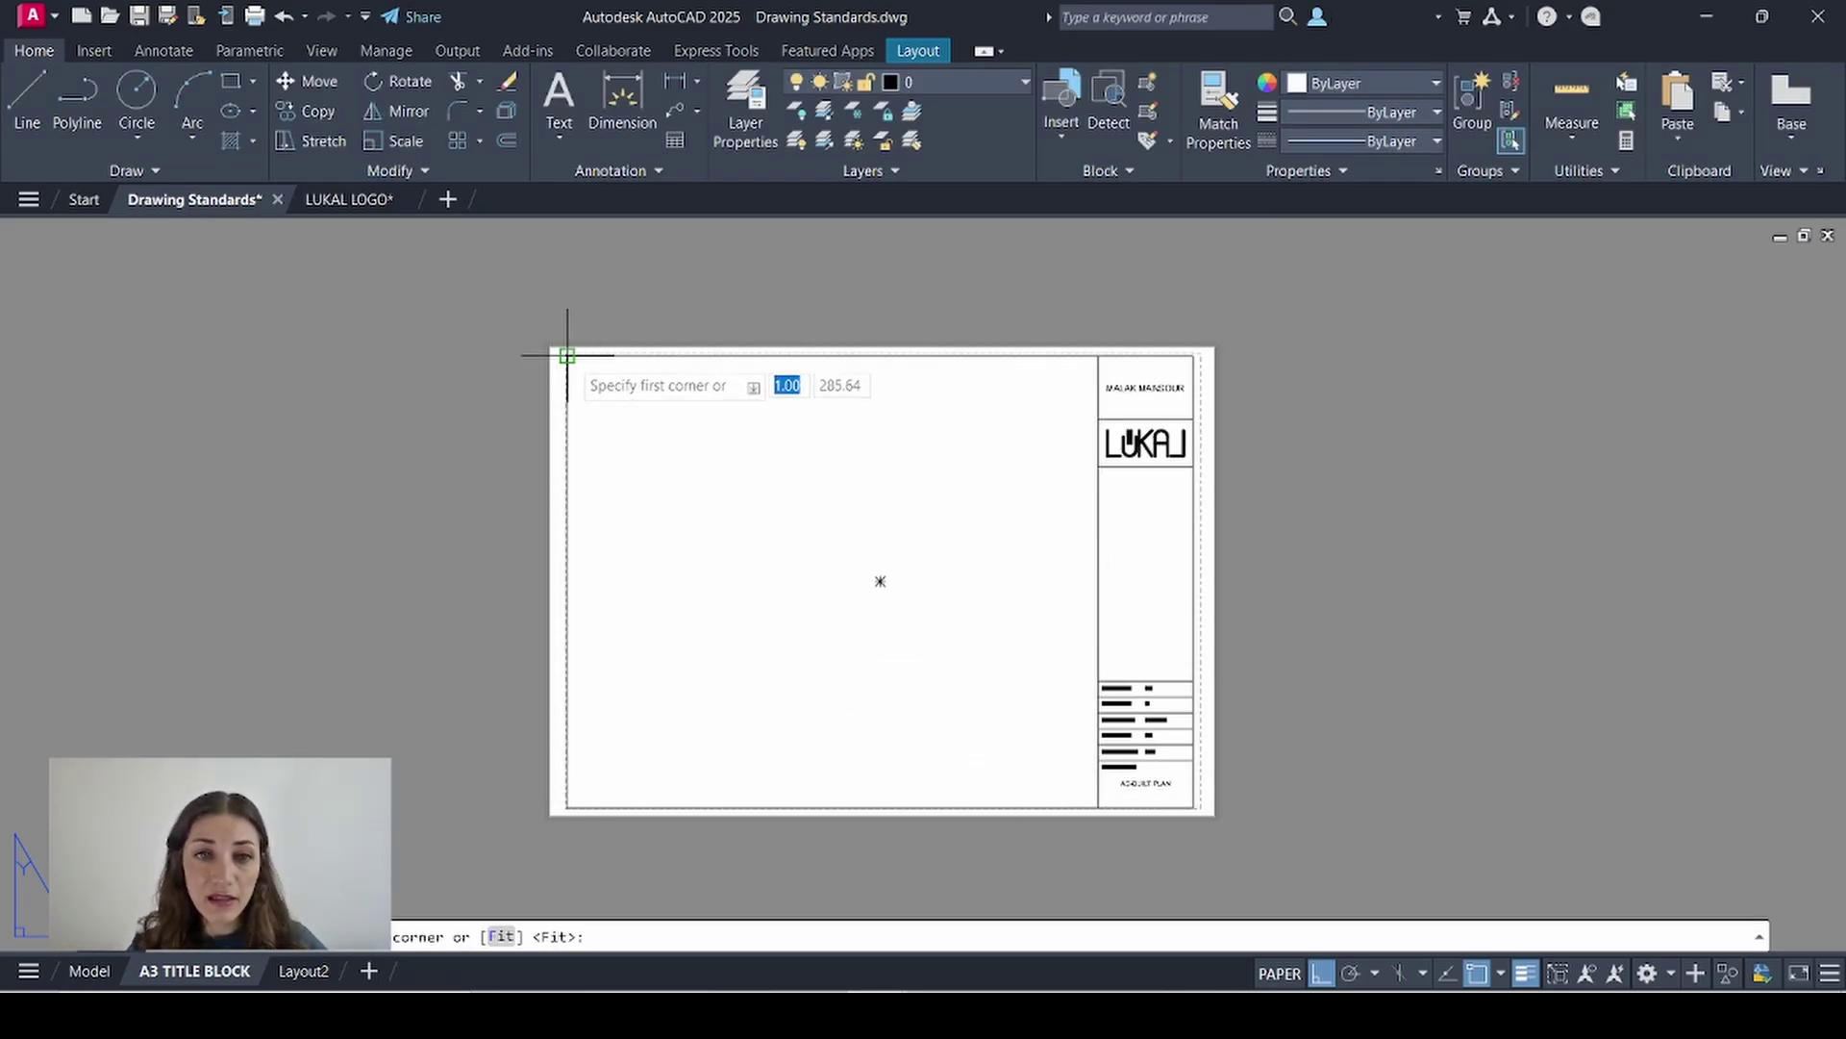
click(568, 355)
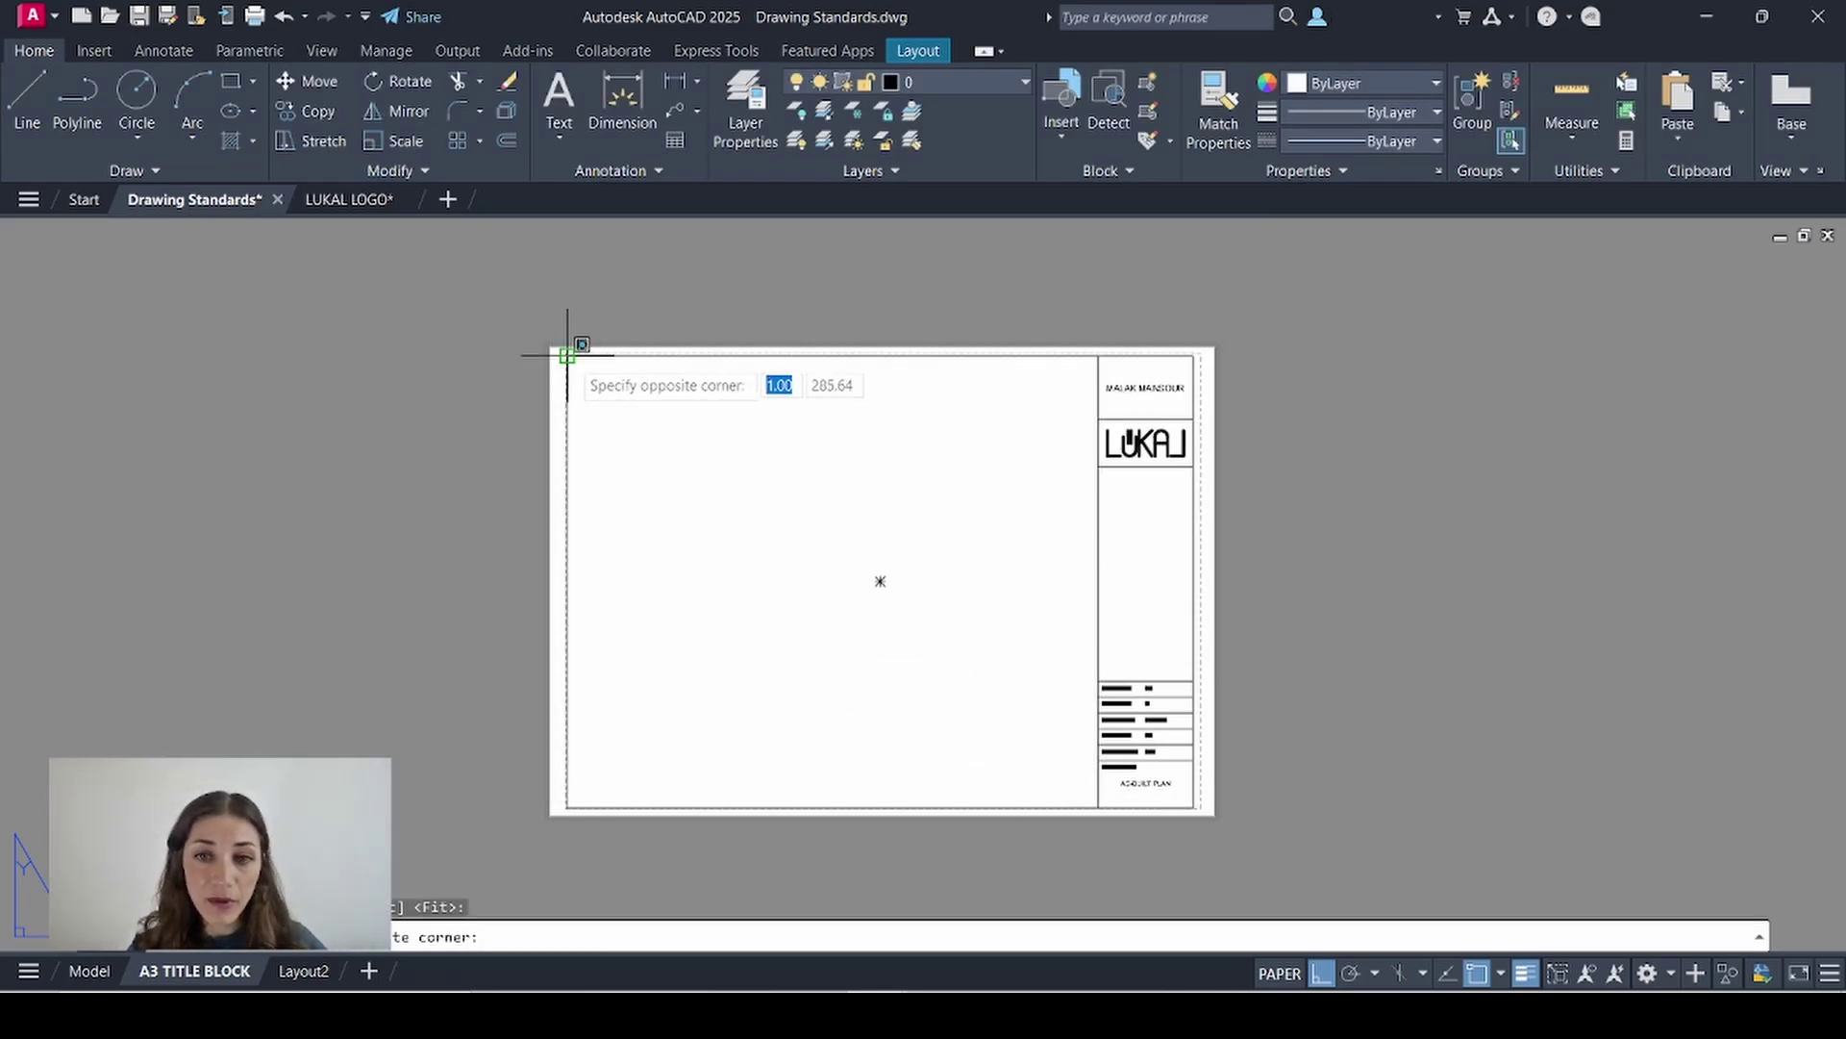
click(1097, 804)
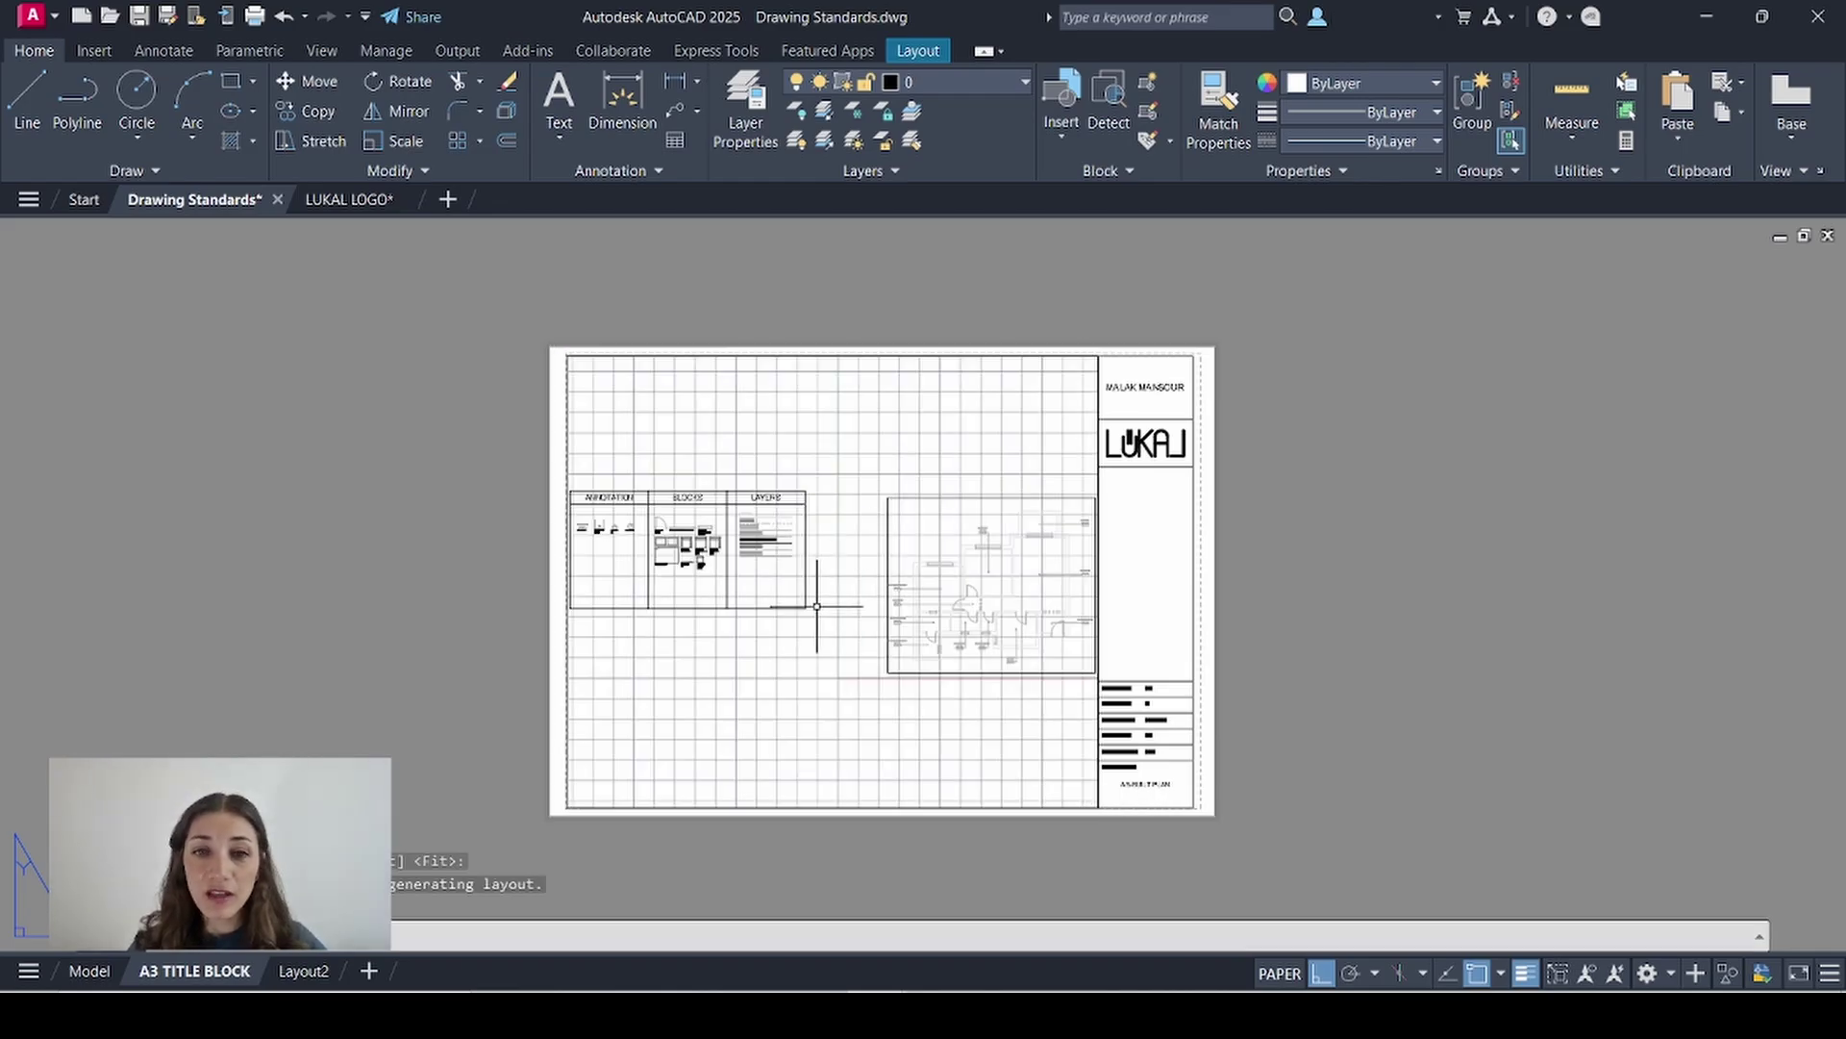
- Inside the viewport, turn the grid off and restore the saved PLAN view
double_click(858, 580)
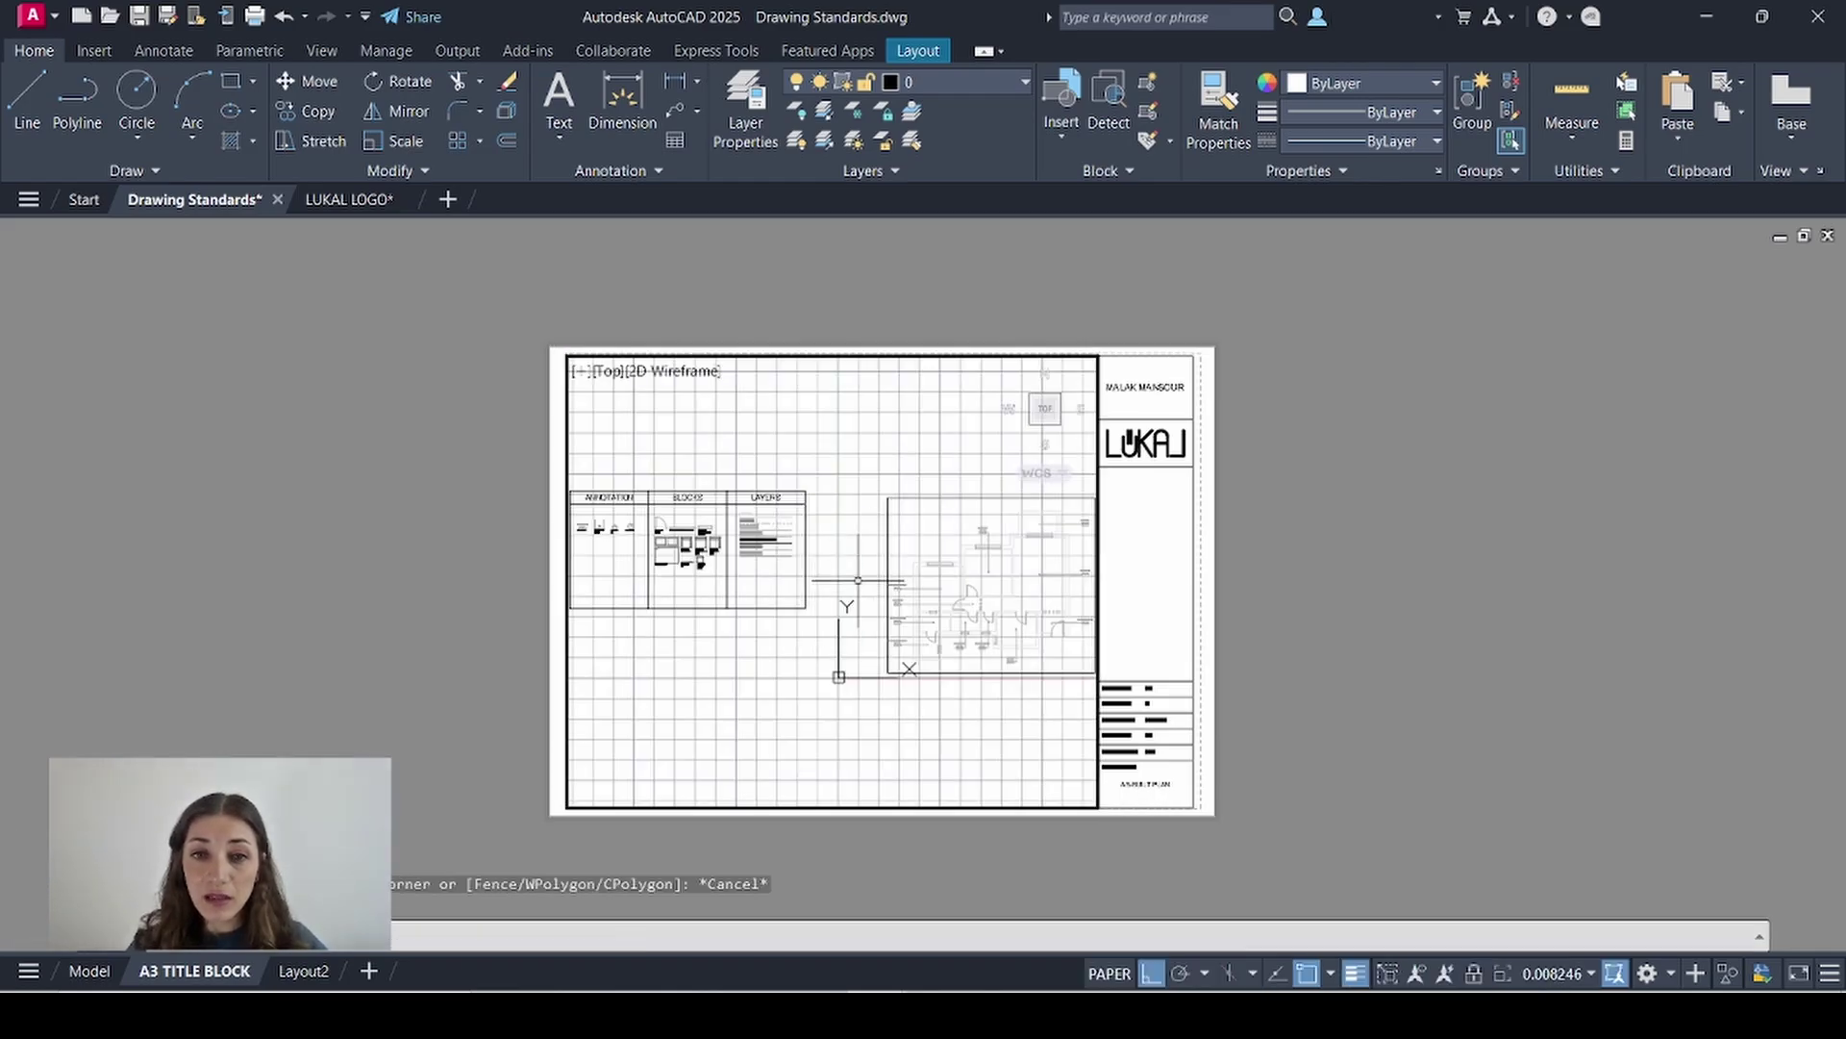
click(1073, 973)
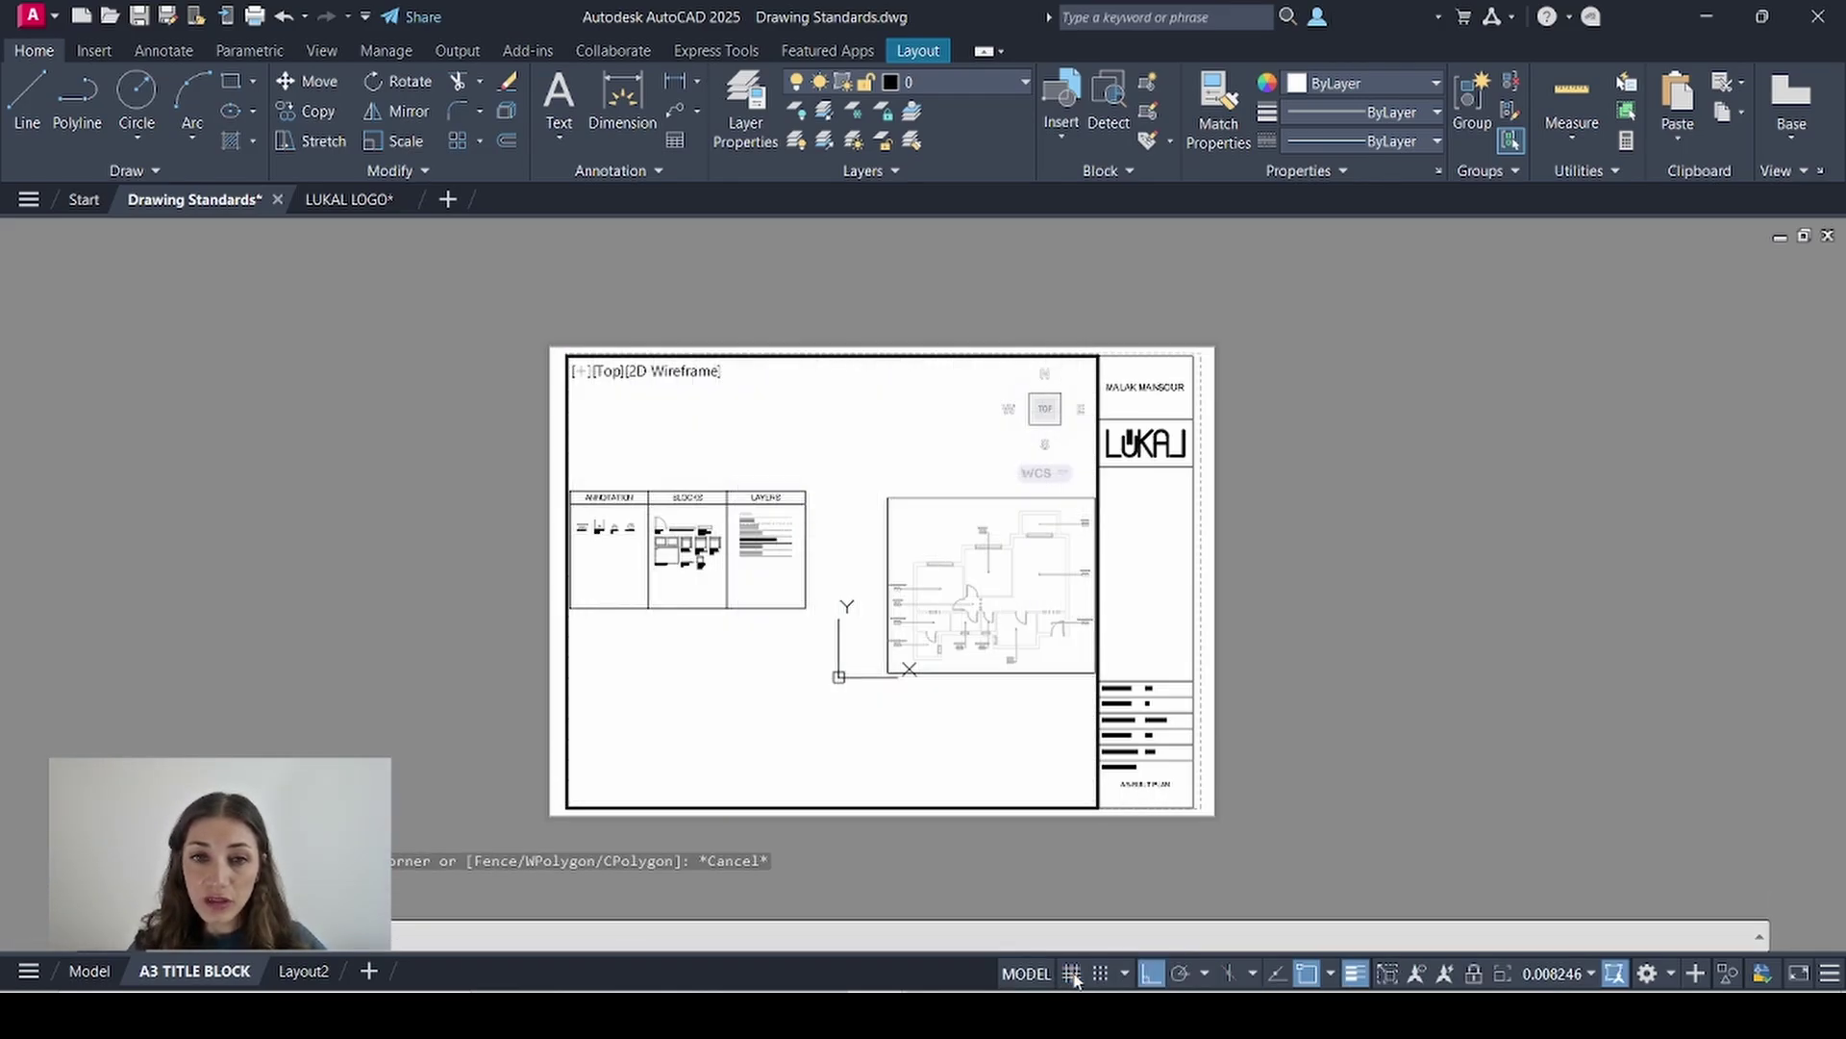
click(609, 384)
mouse_move(653, 404)
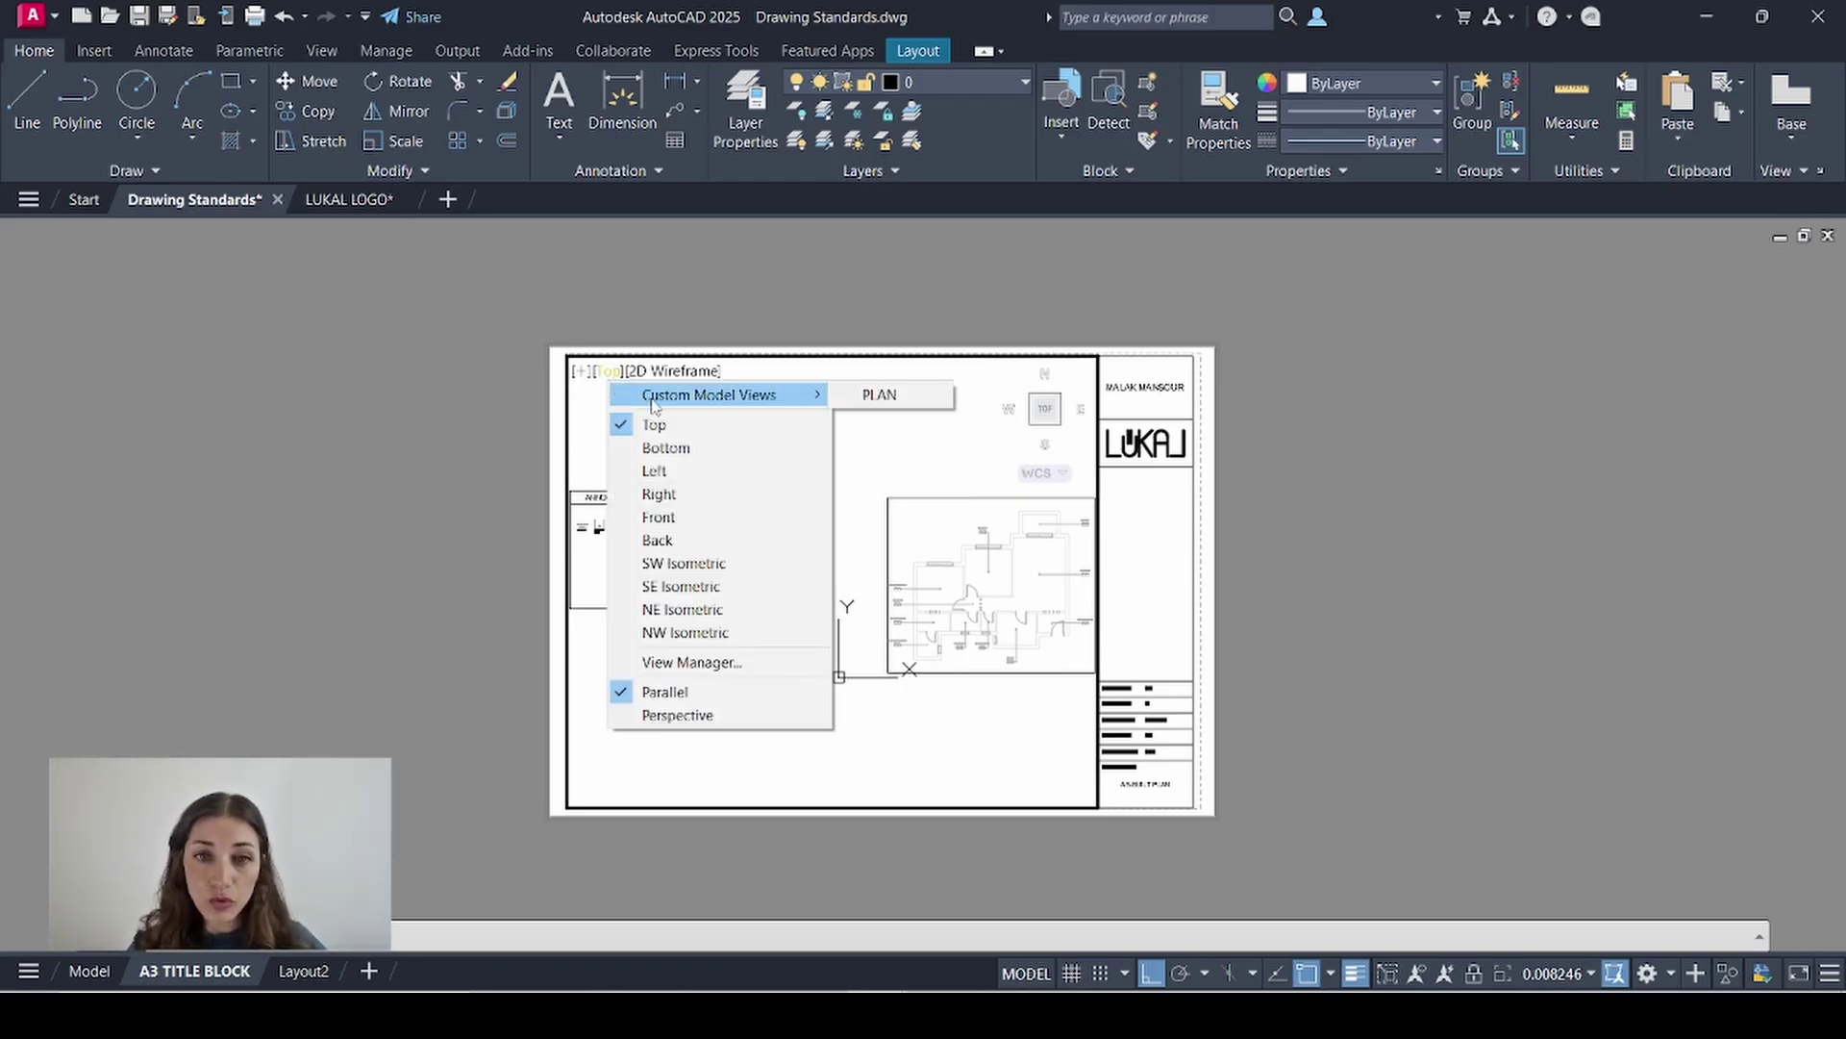
click(883, 396)
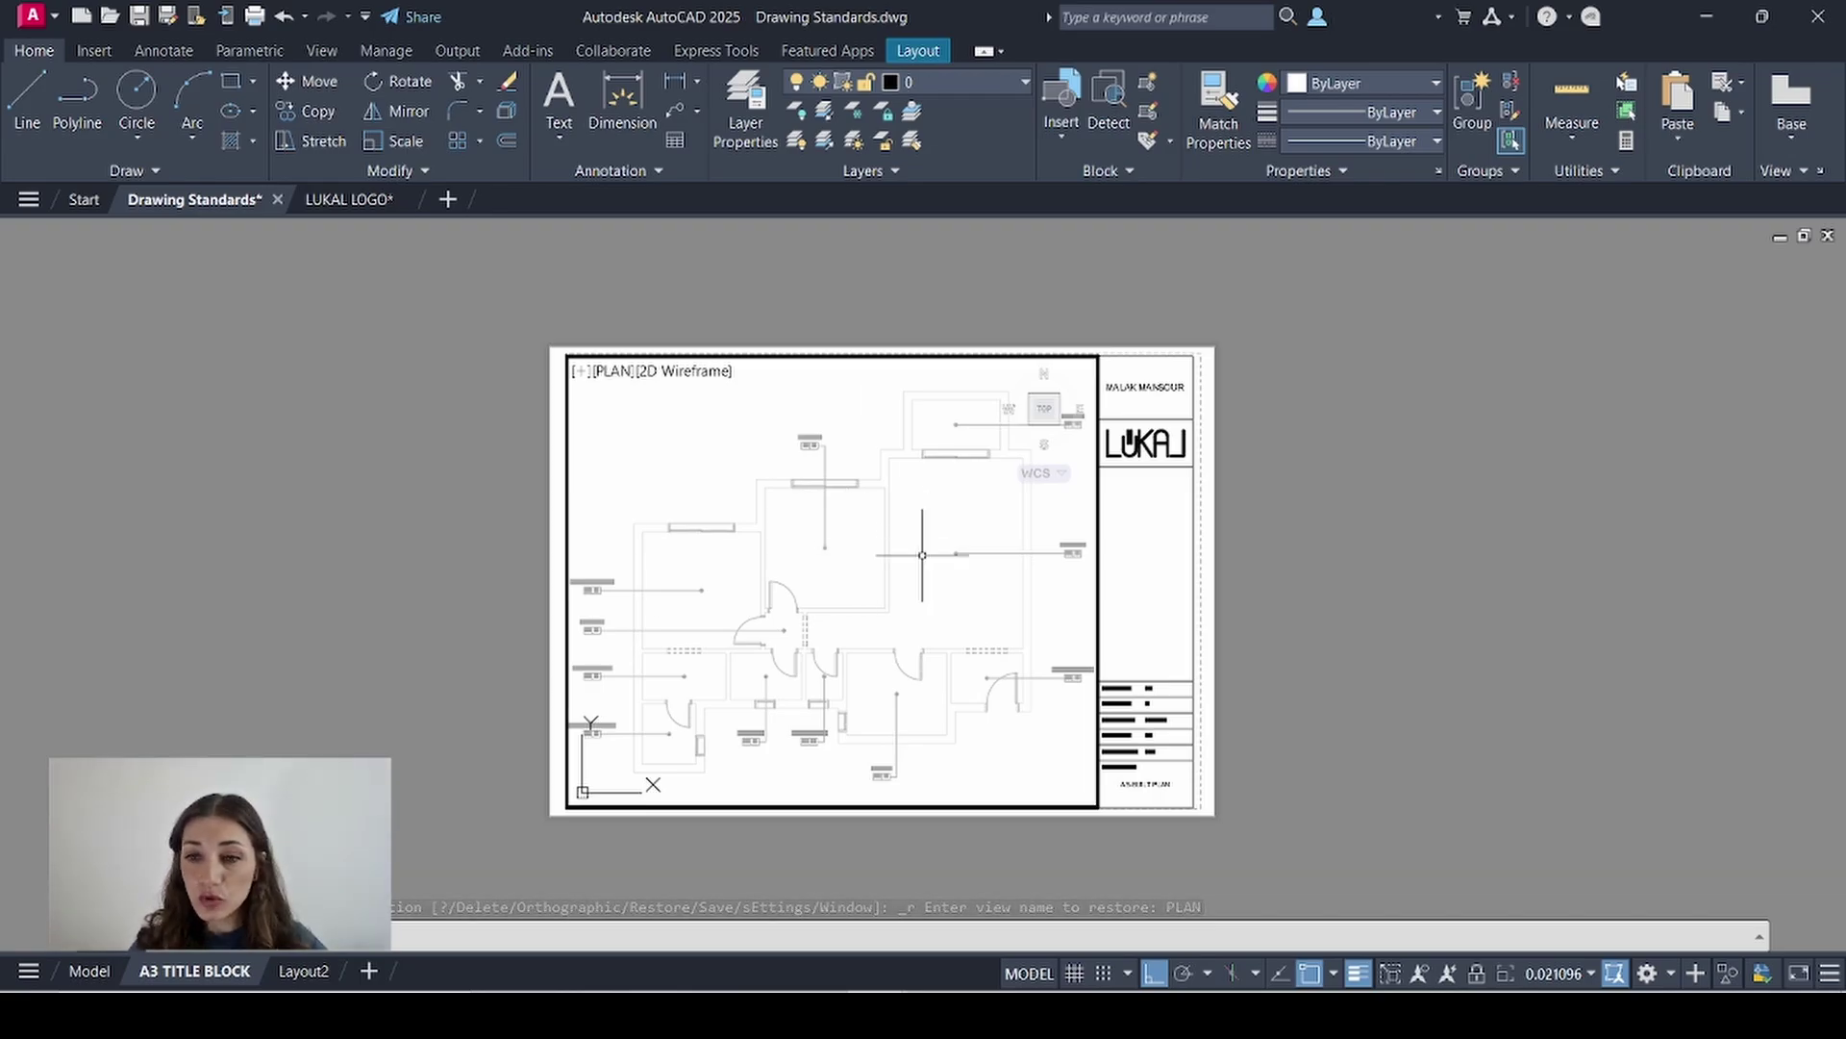
- Scale the viewport to 1:50, after trying 1:100, so the plan fills the drawing area
click(1582, 976)
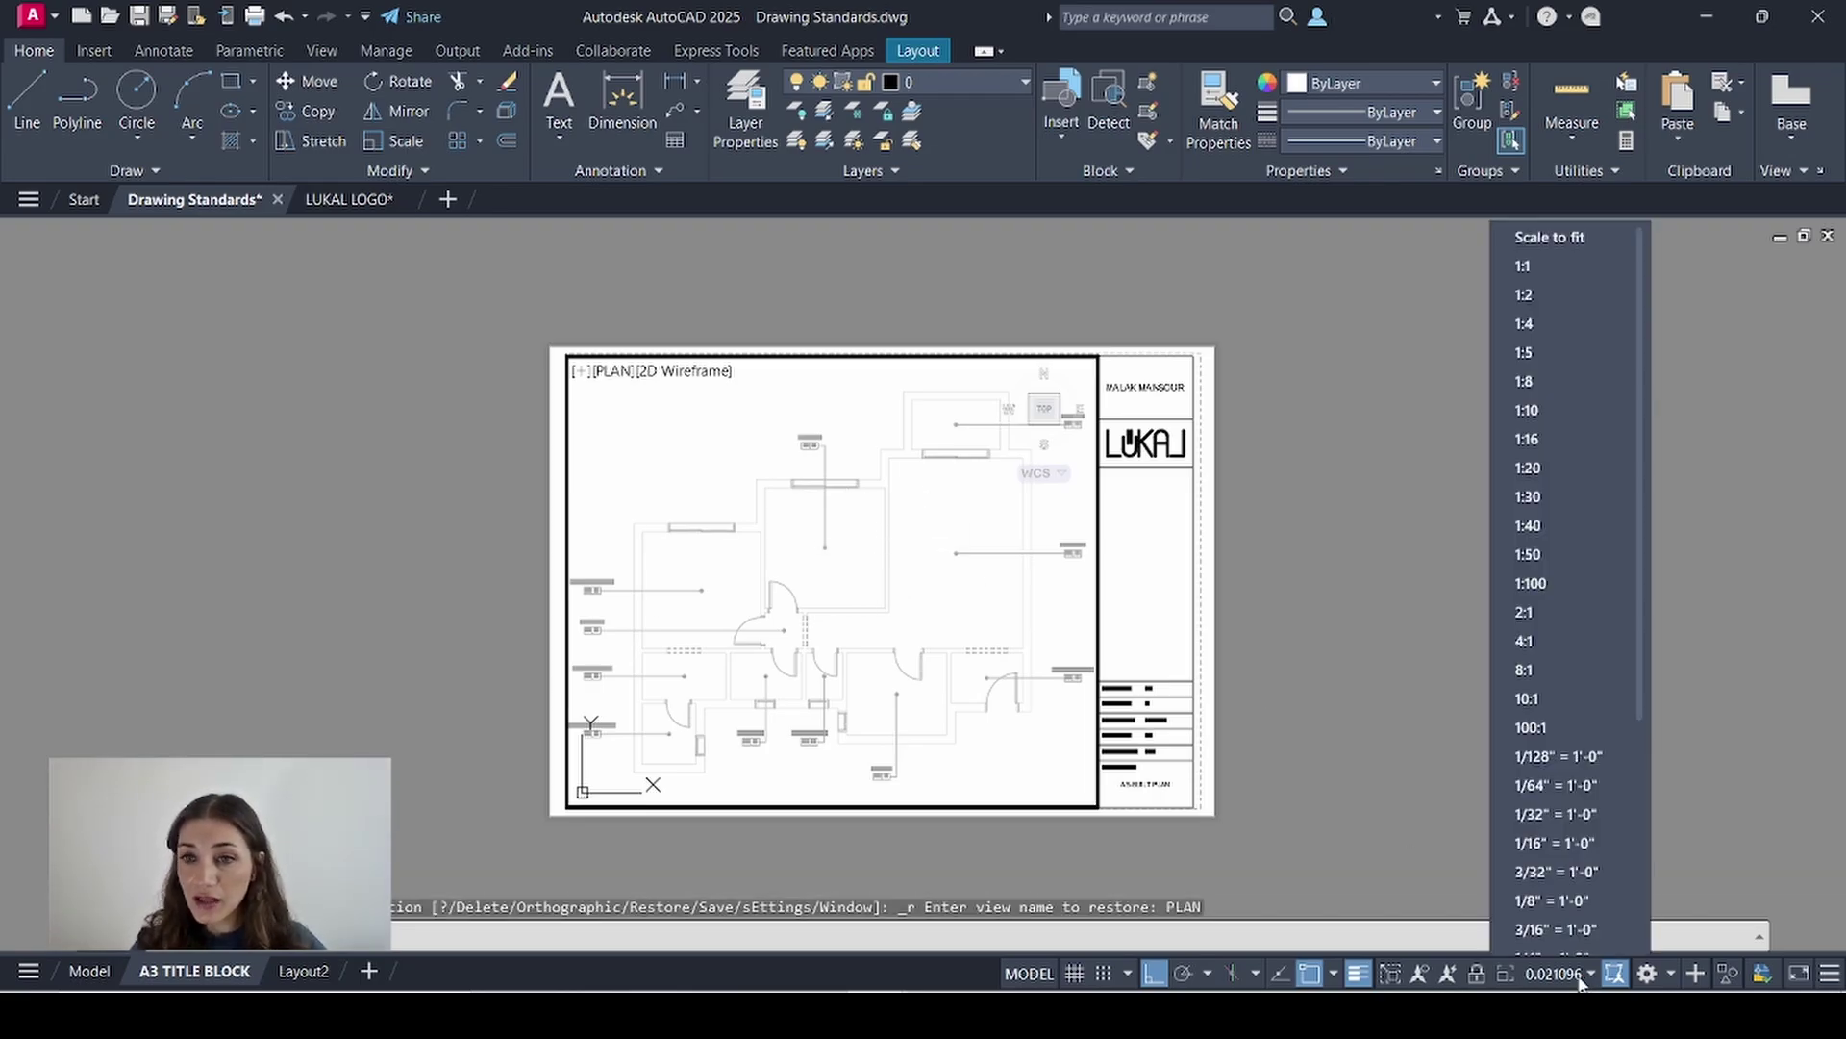
click(1531, 567)
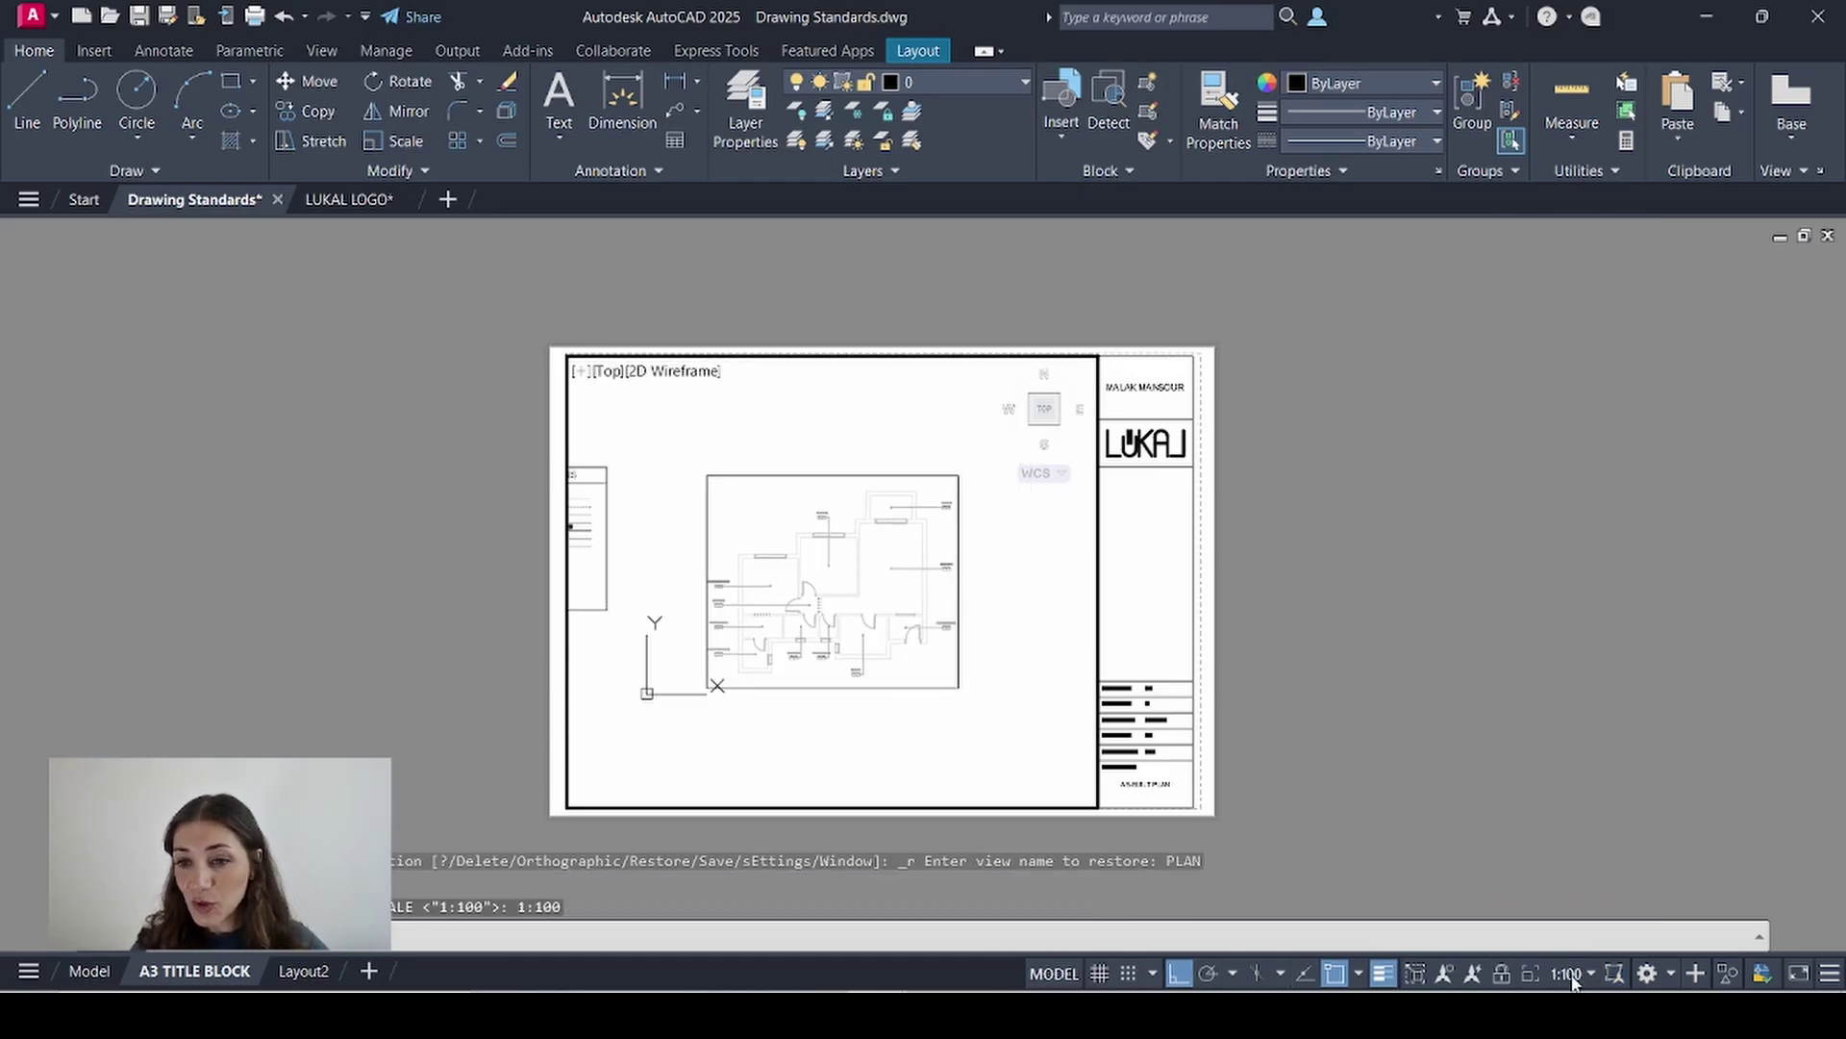
click(1574, 977)
click(1536, 546)
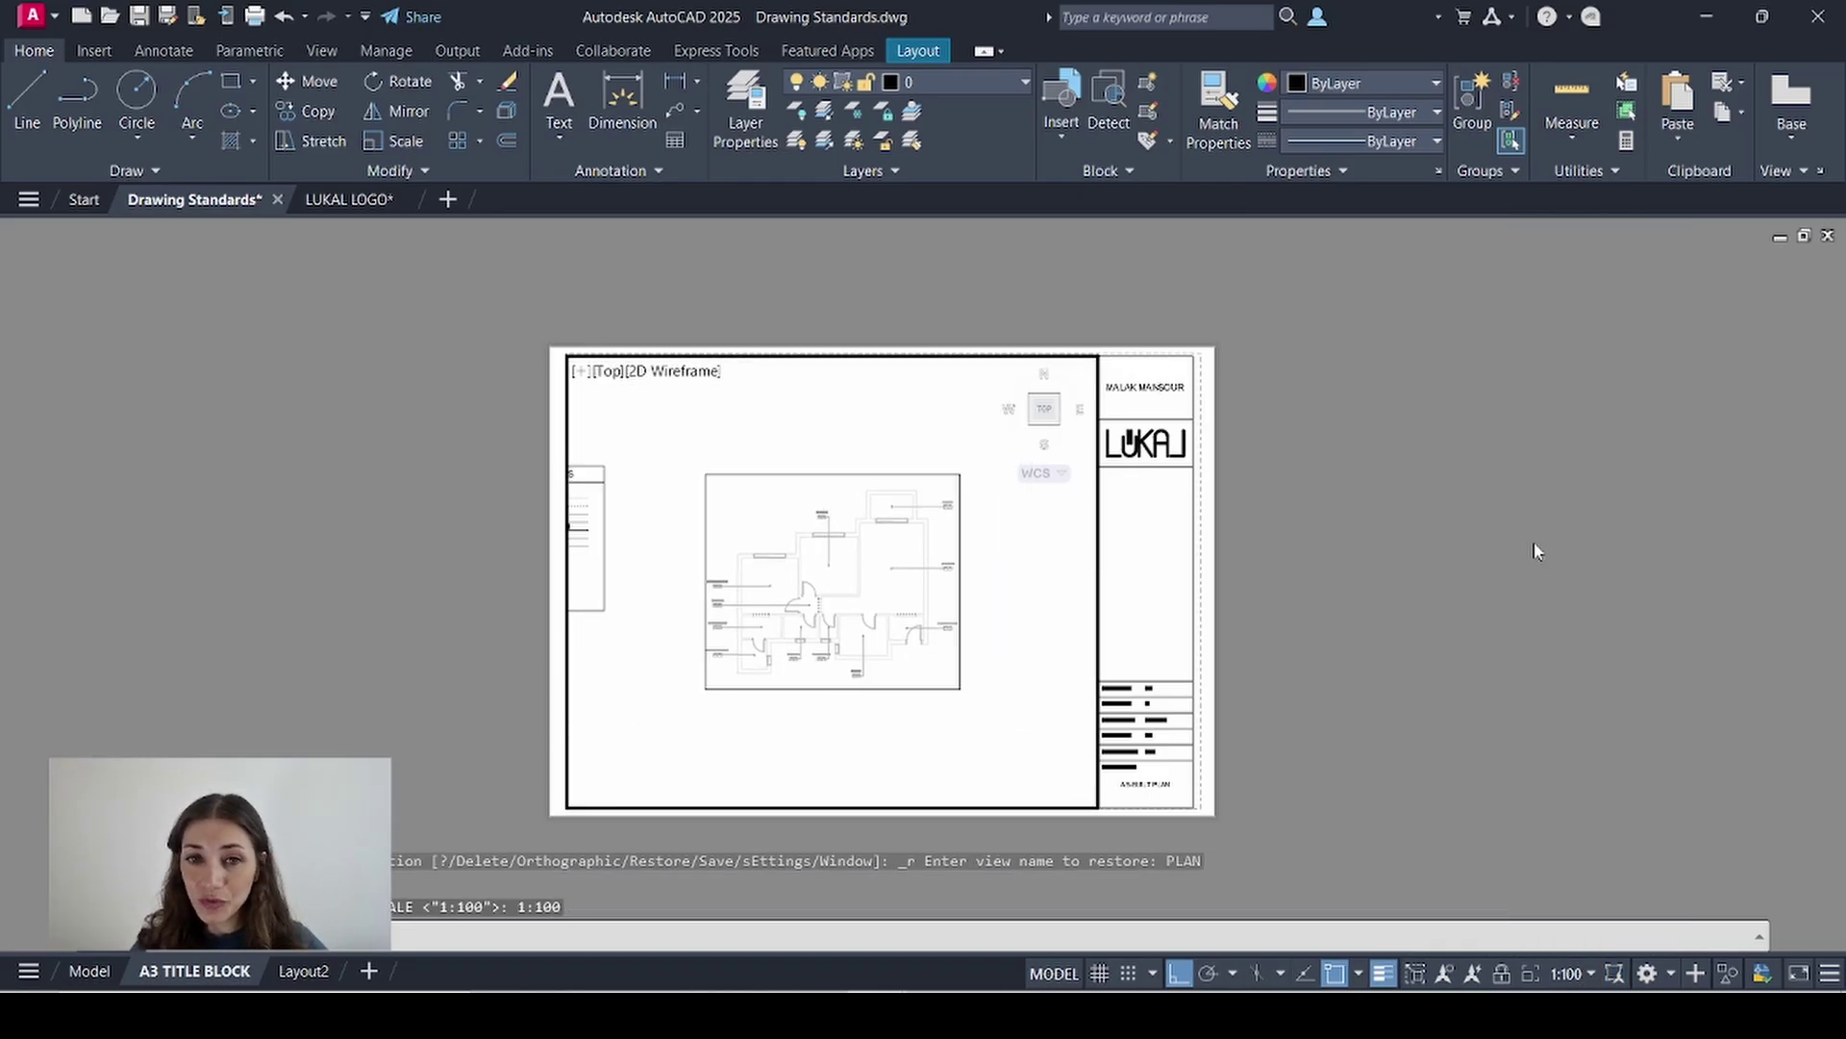
- Return to paper space and lock the viewport's 1:50 scale and view
double_click(1125, 560)
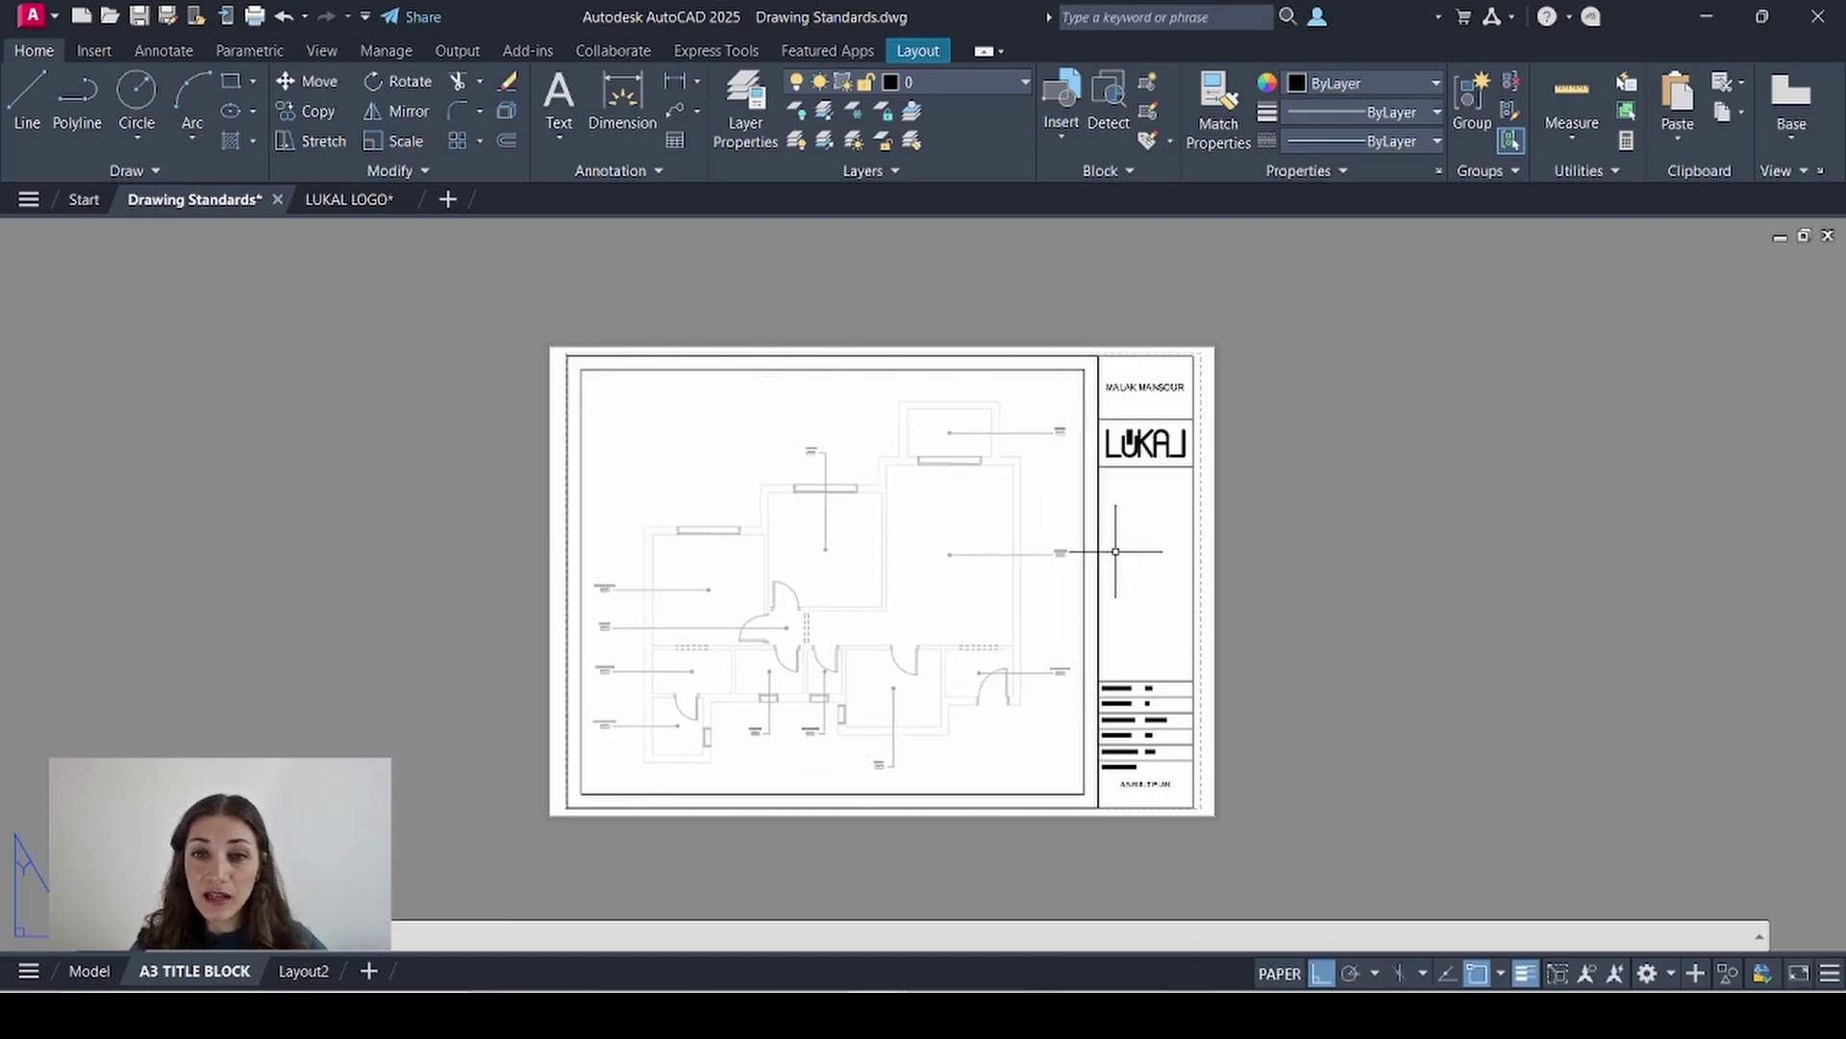
click(1098, 552)
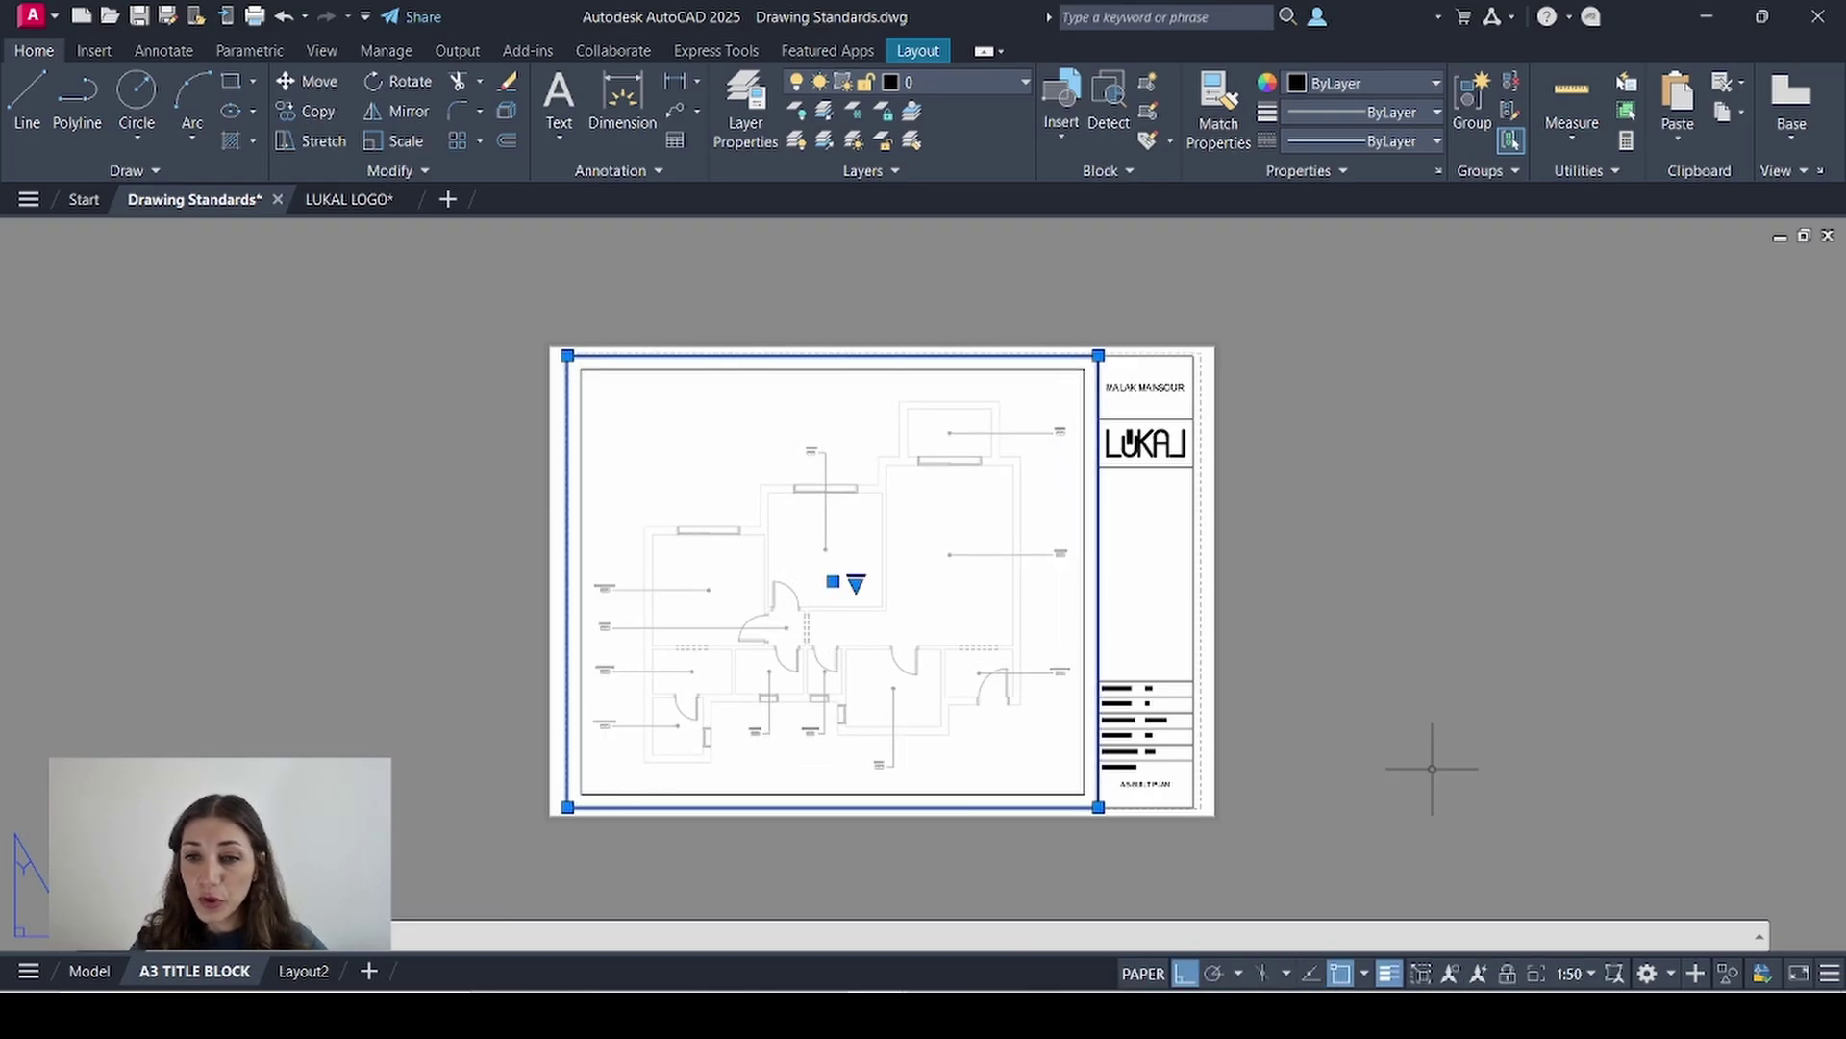
click(1508, 974)
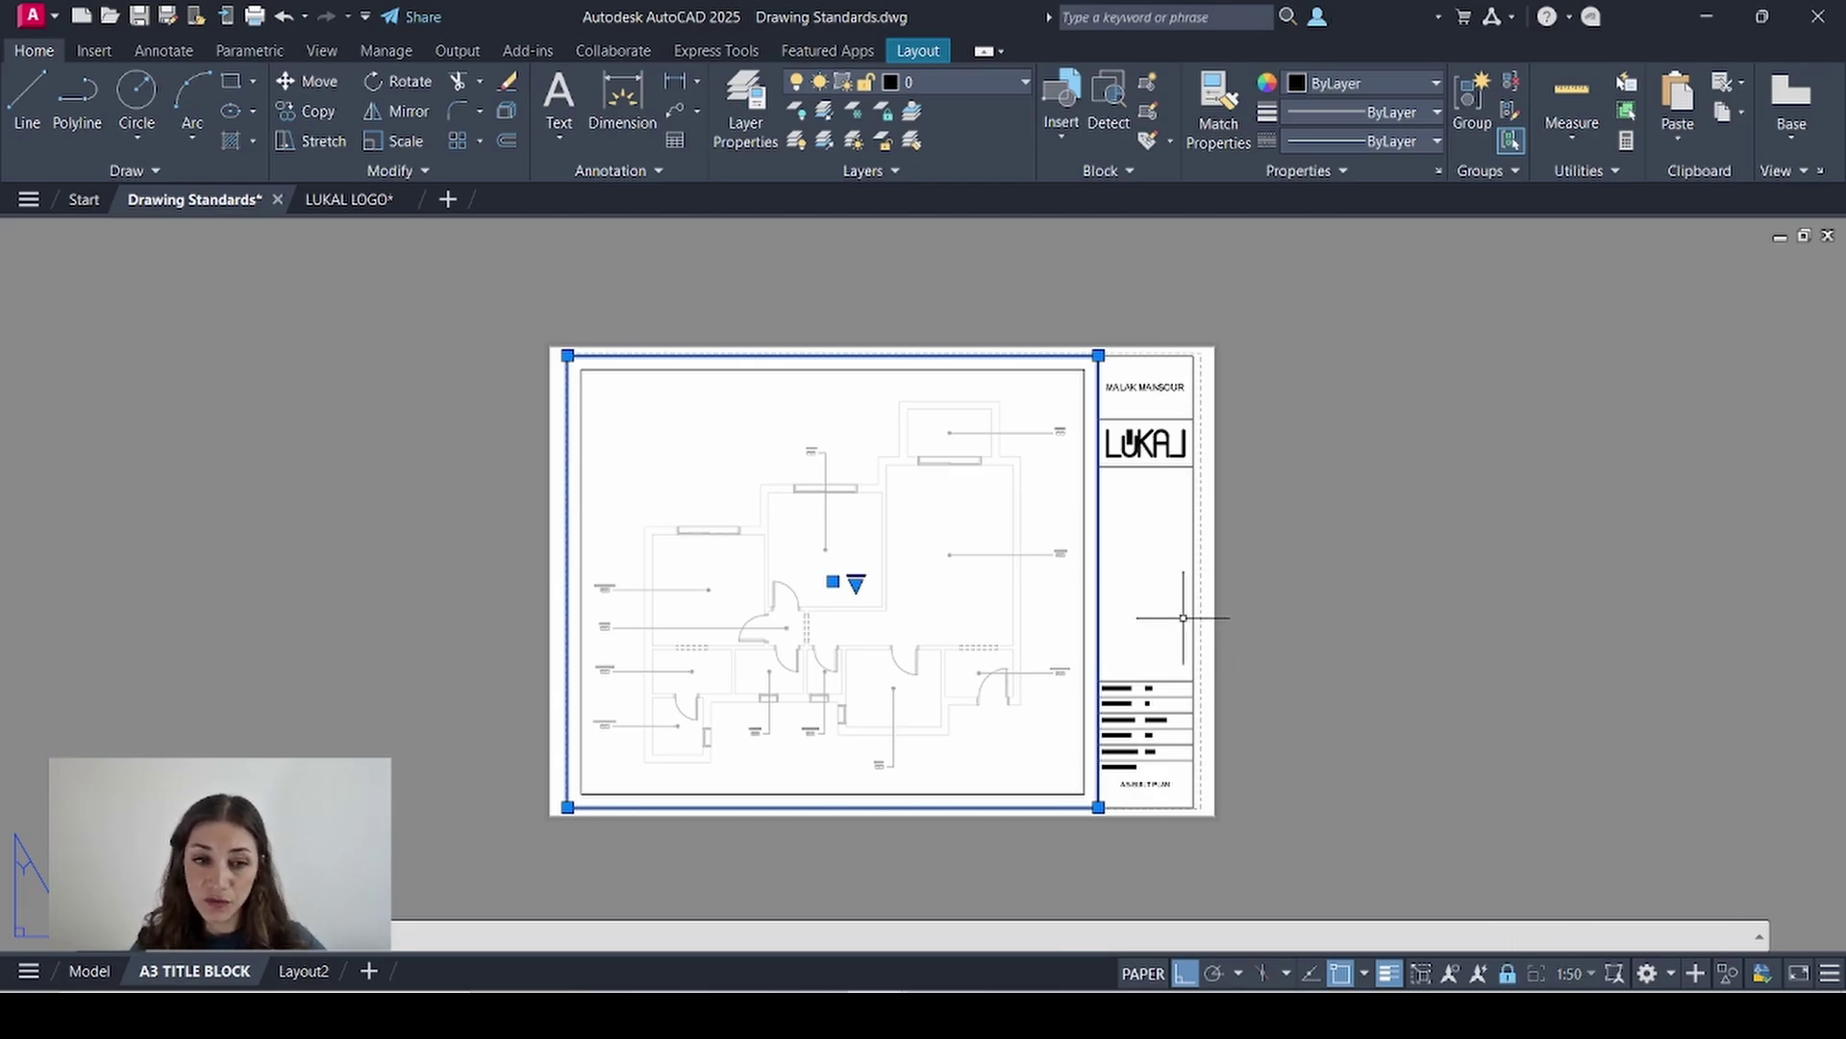
- Zoom and pan around the sheet to check the locked plan, then switch to model space
scroll(1188, 524, up, 6)
middle_drag(1188, 524, 1146, 627)
scroll(1146, 627, down, 2)
middle_drag(1164, 529, 1105, 610)
scroll(1145, 741, up, 4)
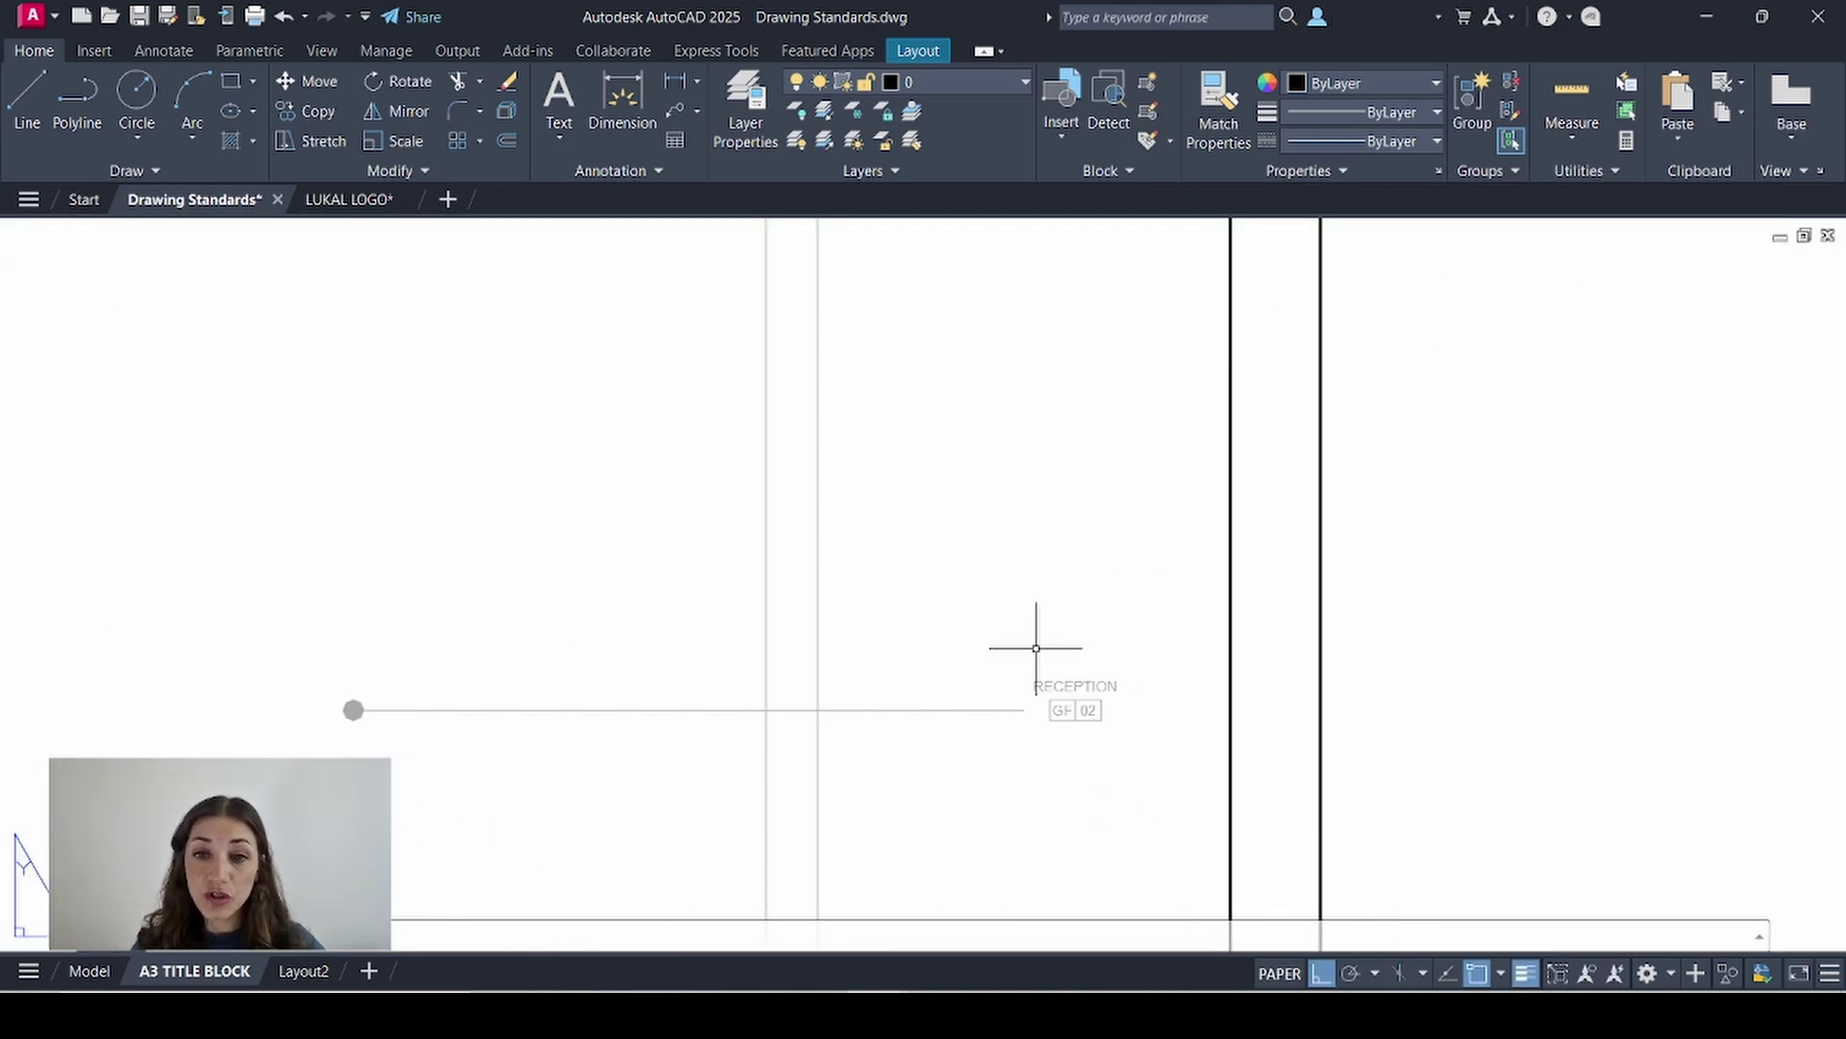
scroll(1038, 647, down, 4)
scroll(414, 385, up, 5)
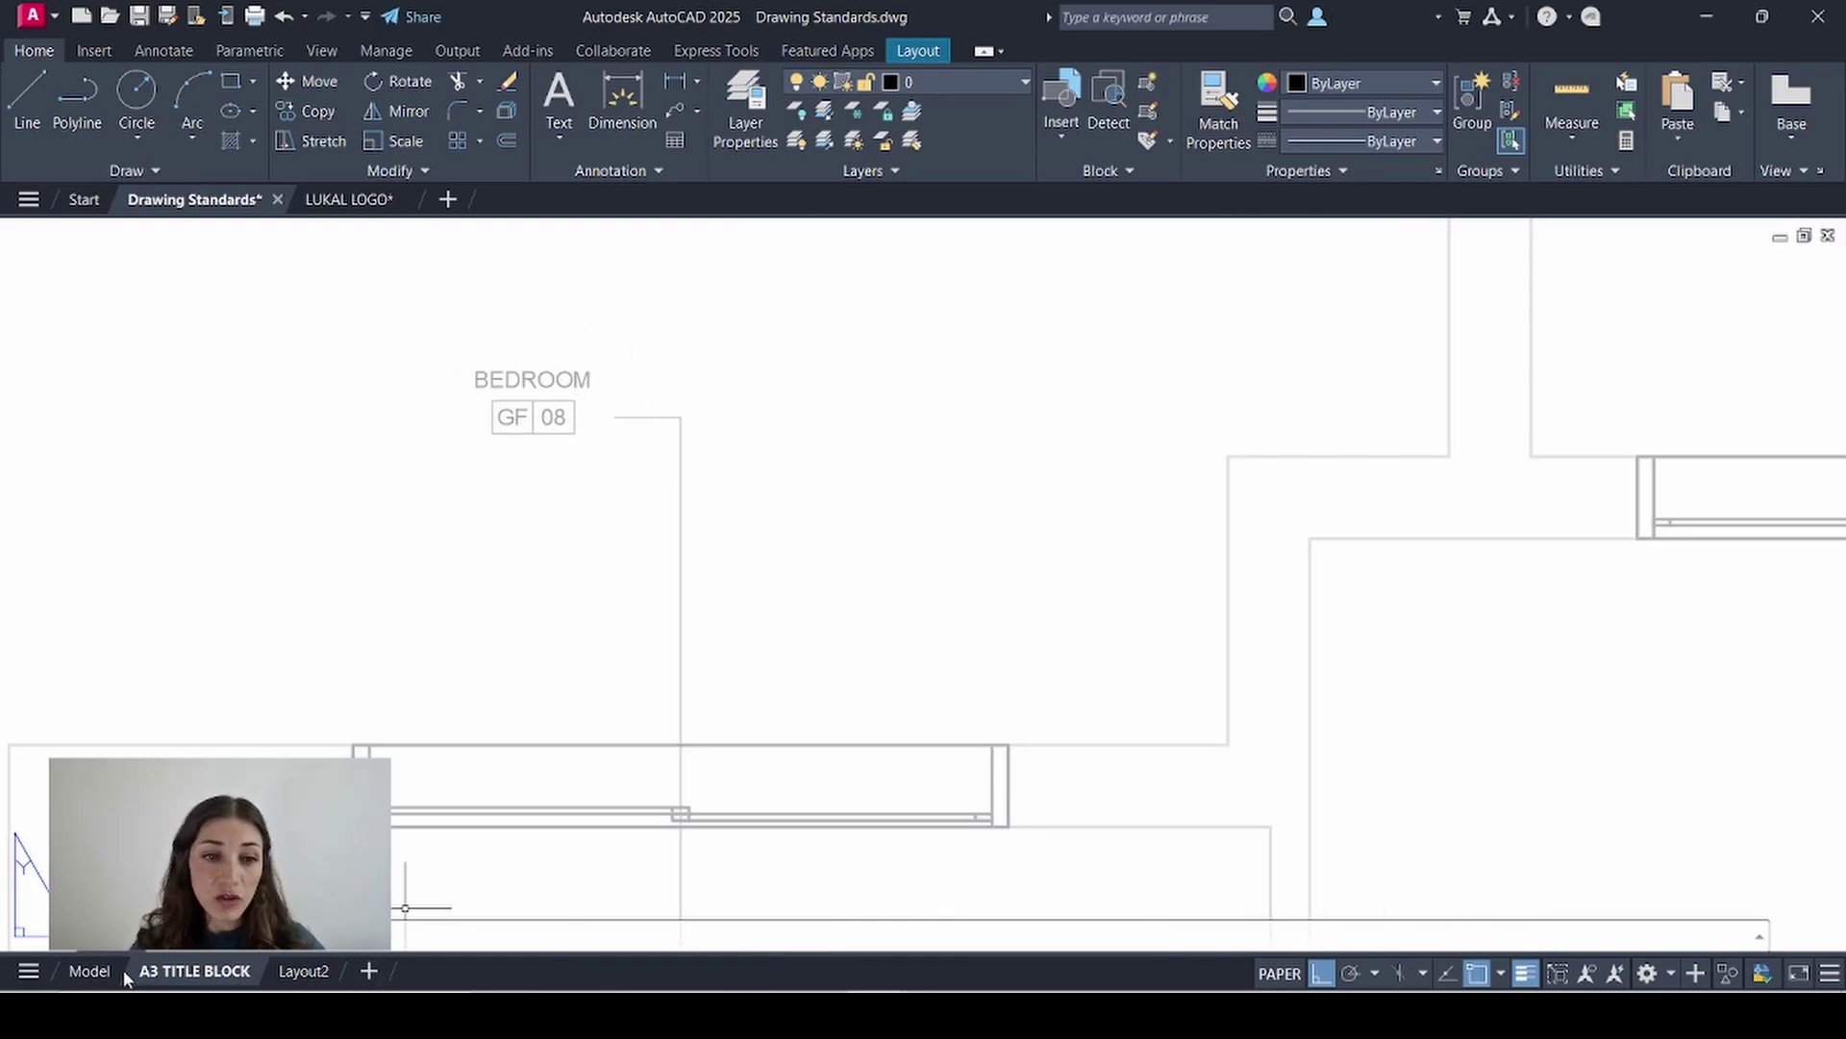
click(89, 971)
- Set the model-space annotation scale to 1:50 so the room tags rescale
scroll(731, 769, up, 3)
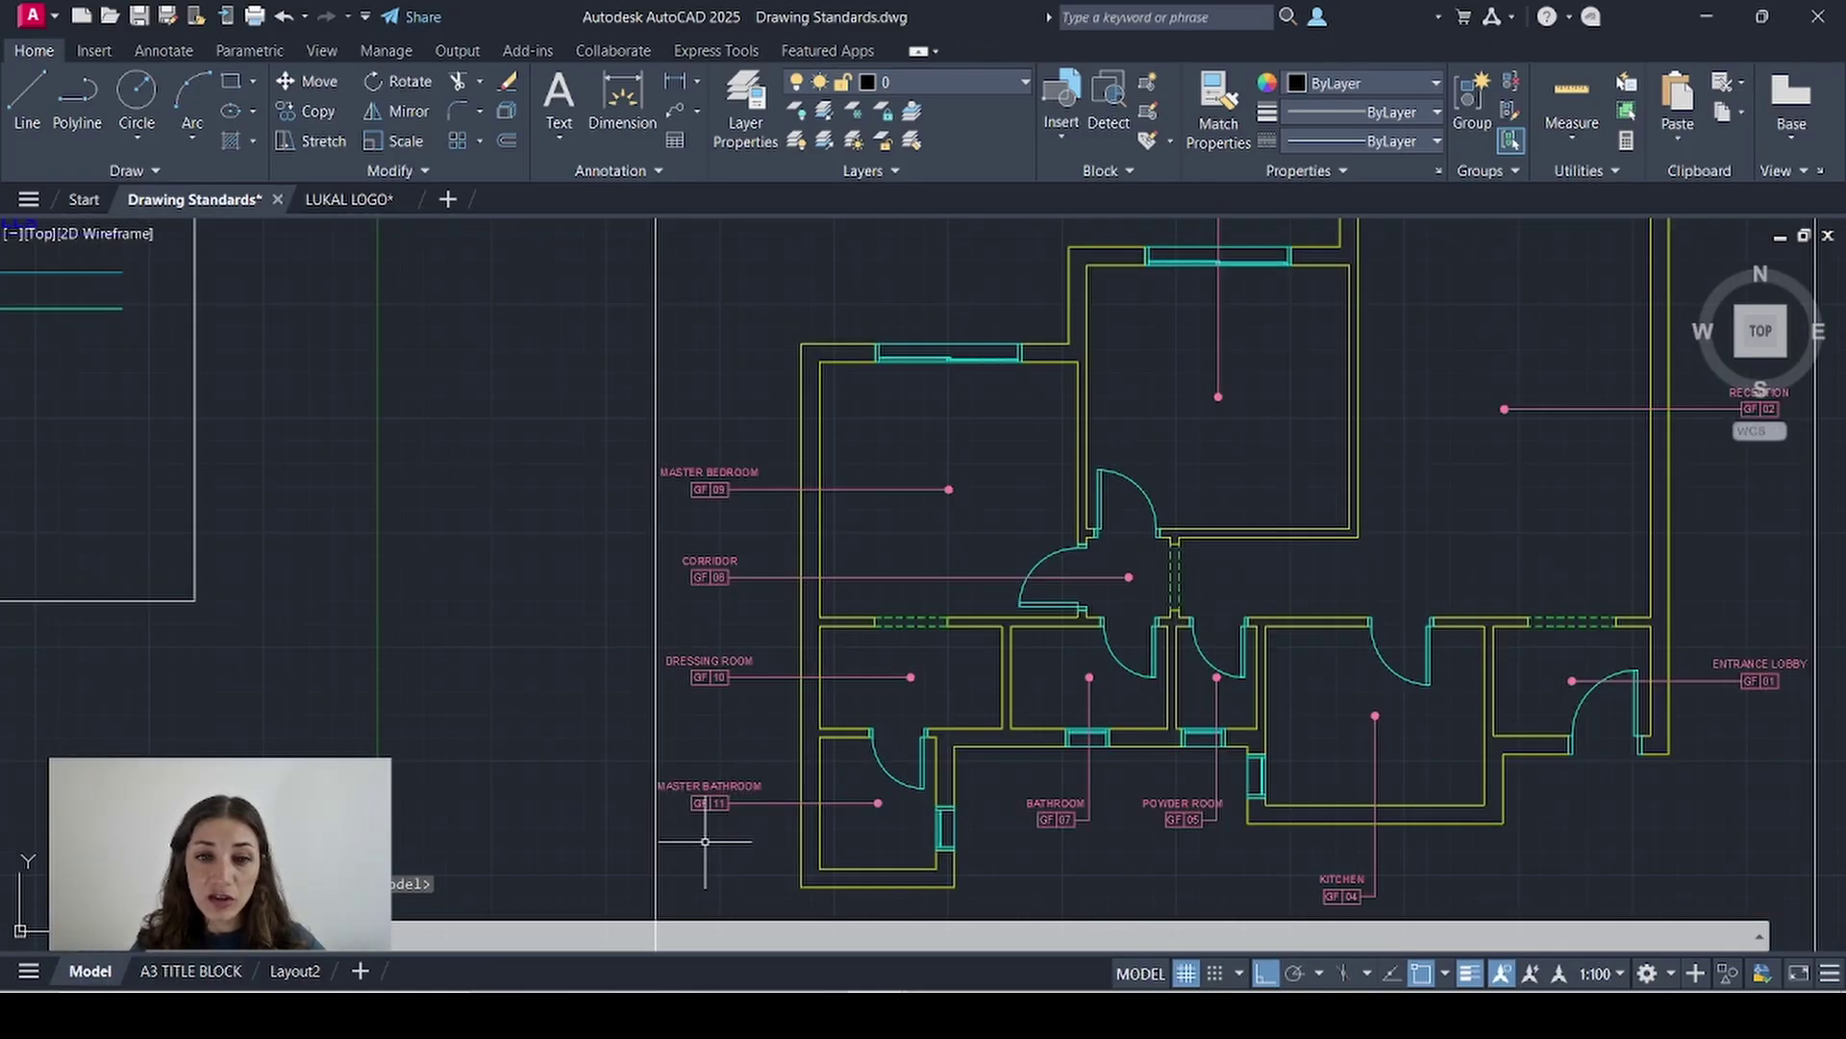
click(705, 841)
click(1600, 973)
click(1625, 508)
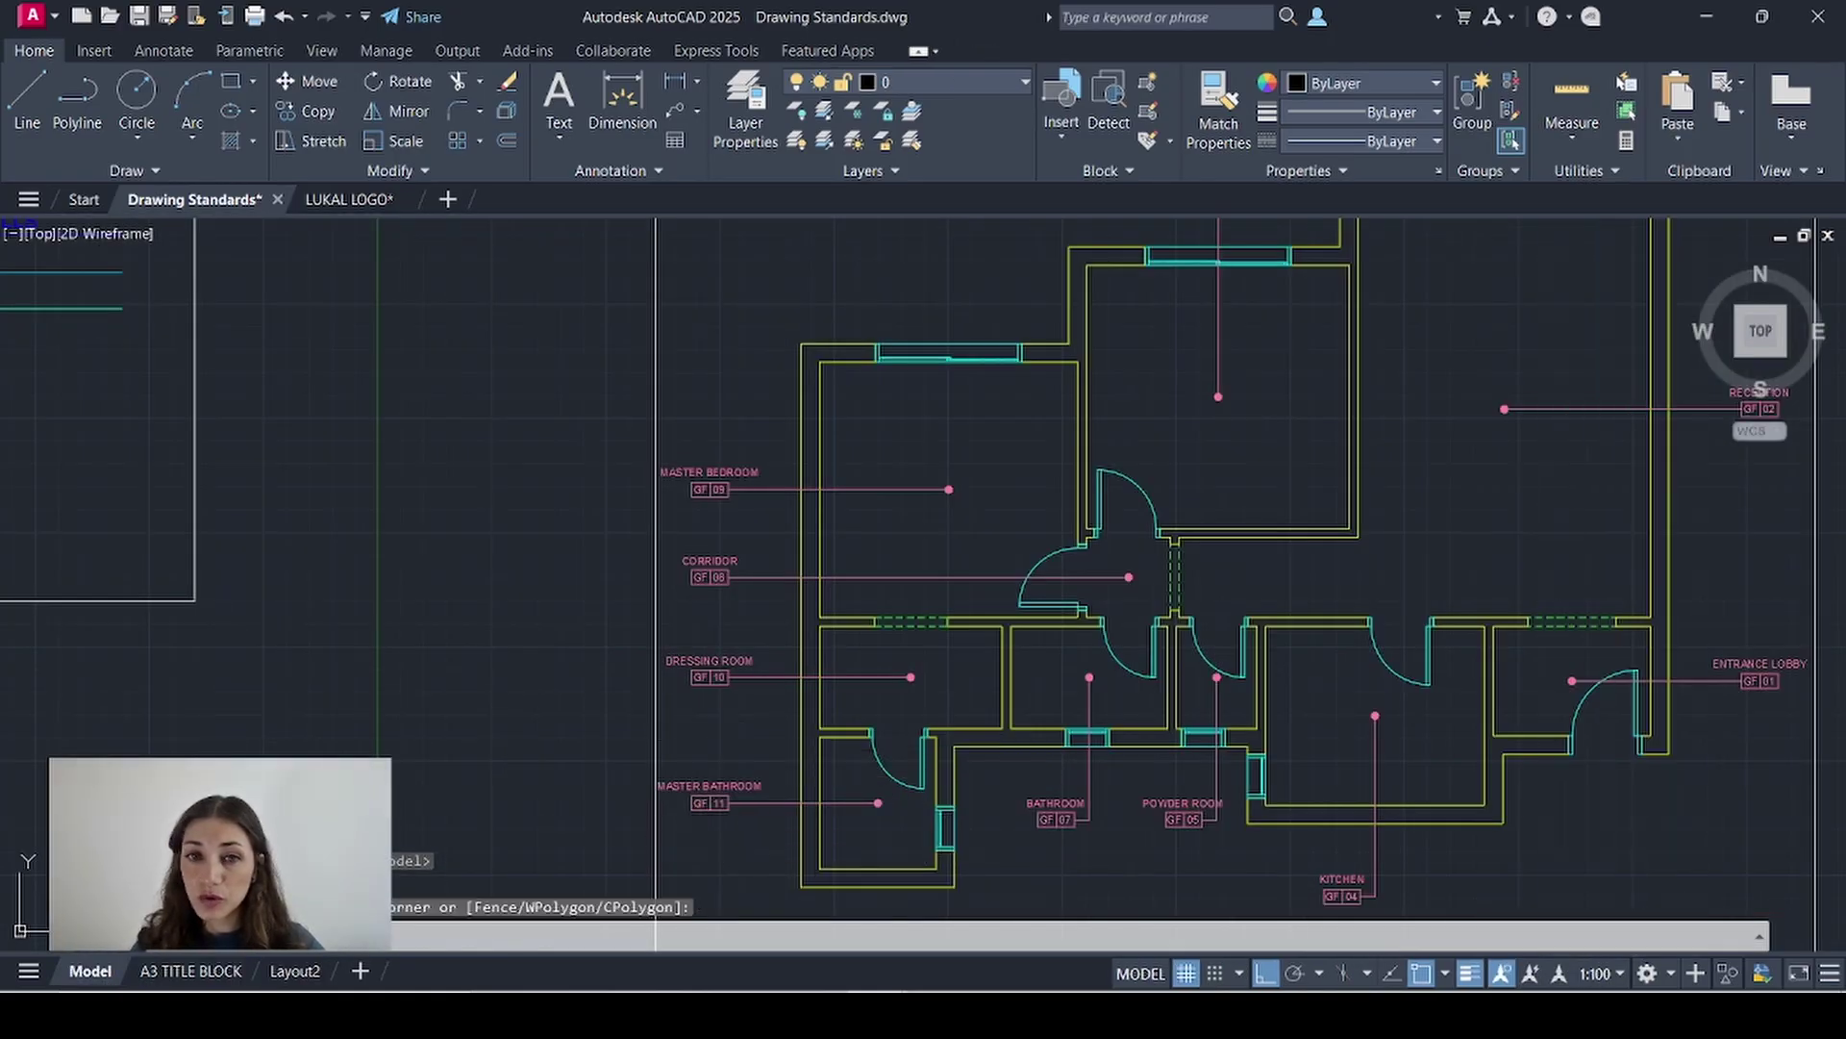
- Start moving the MASTER BEDROOM tag, pan to the KITCHEN tag, and return to A3 TITLE BLOCK
scroll(716, 478, up, 5)
key(m)
key(Return)
click(720, 481)
scroll(795, 516, down, 5)
scroll(1080, 783, up, 4)
scroll(1001, 741, down, 3)
scroll(1001, 742, down, 4)
scroll(1093, 577, up, 7)
middle_drag(1094, 577, 781, 656)
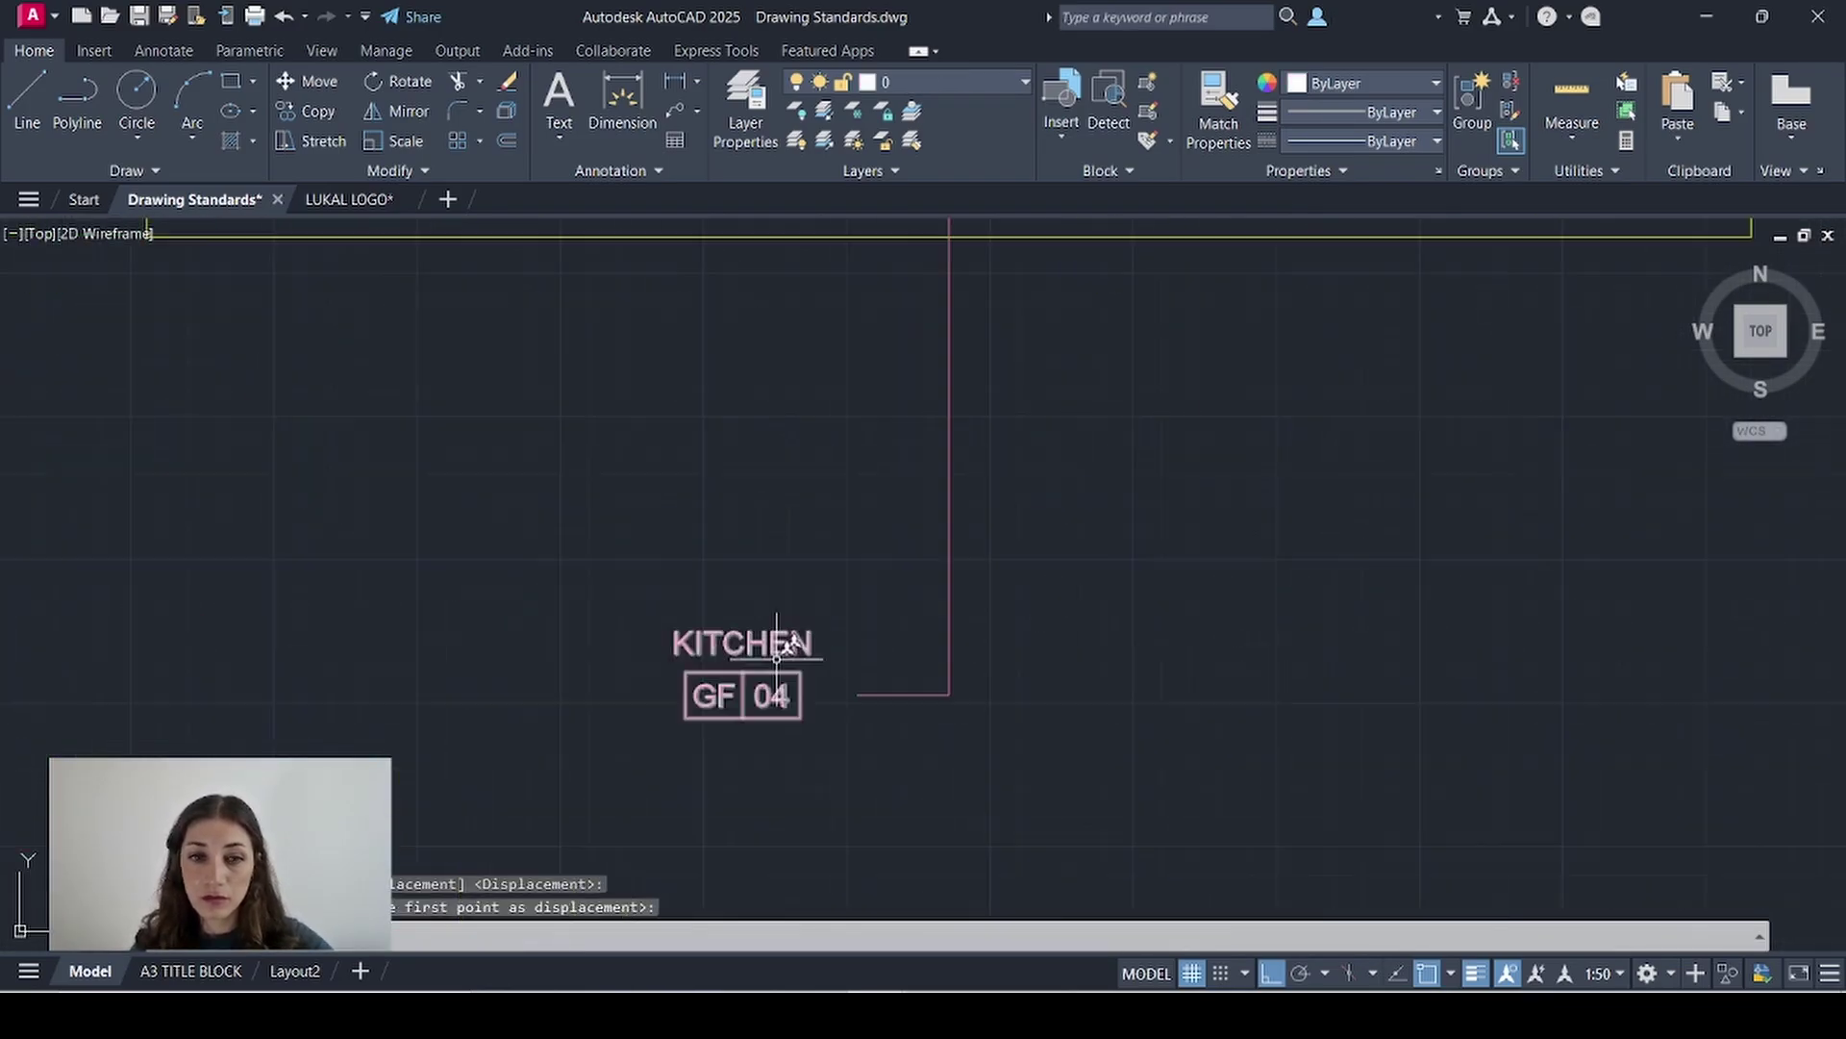
click(191, 971)
- Edit the title block's DRAWING SCALE text, replacing 100 with 50 to read 1:50
scroll(763, 594, up, 5)
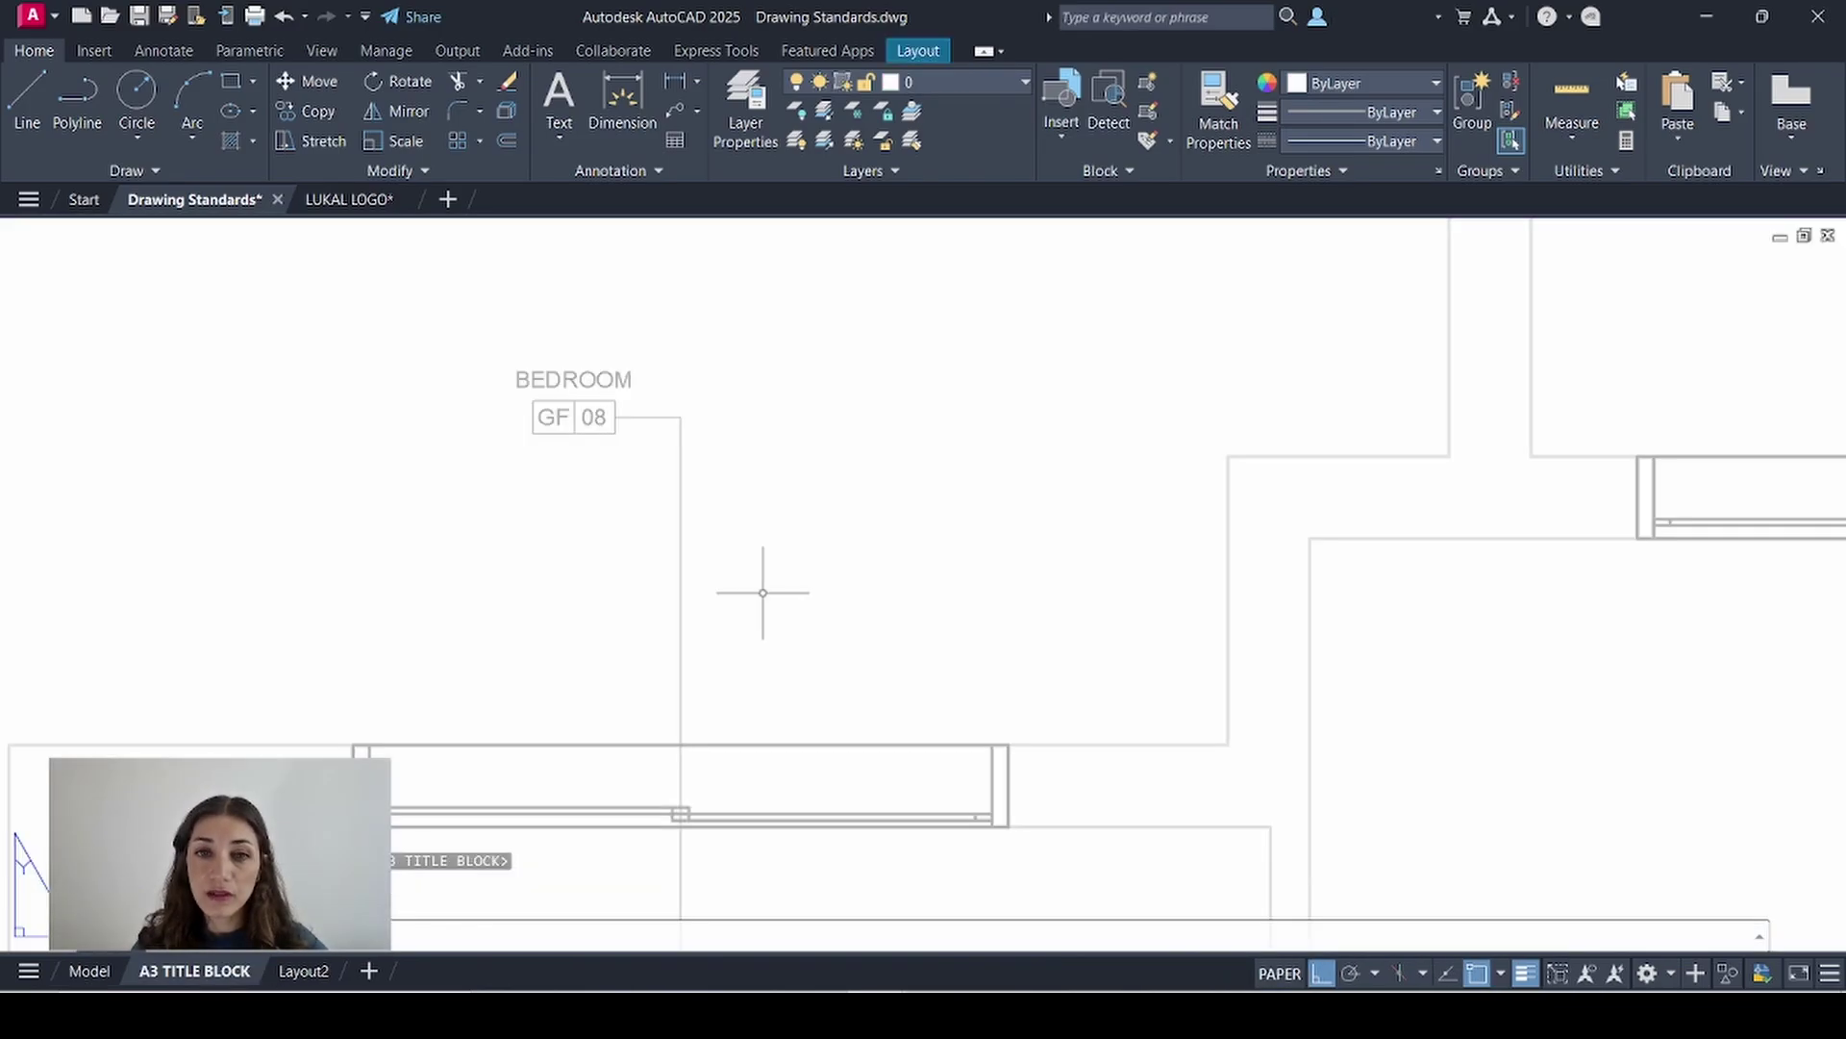
middle_click(499, 434)
middle_click(499, 434)
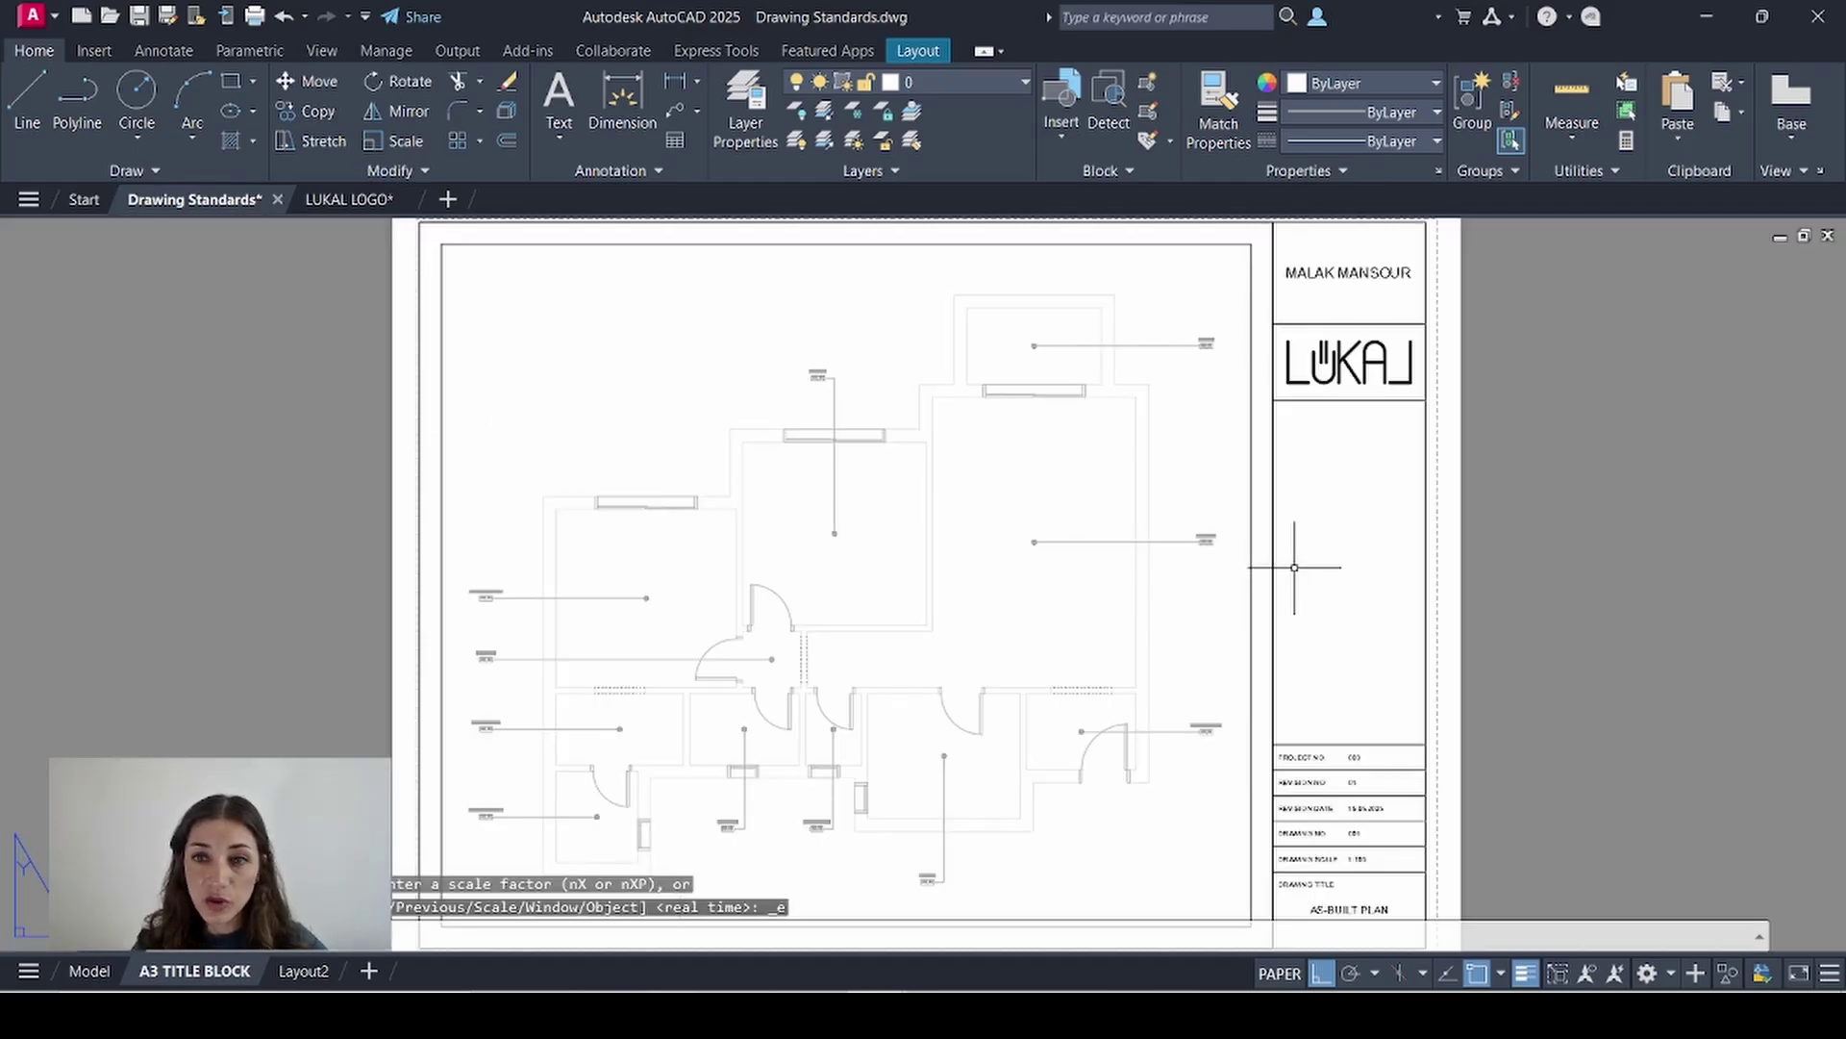
scroll(1390, 882, up, 6)
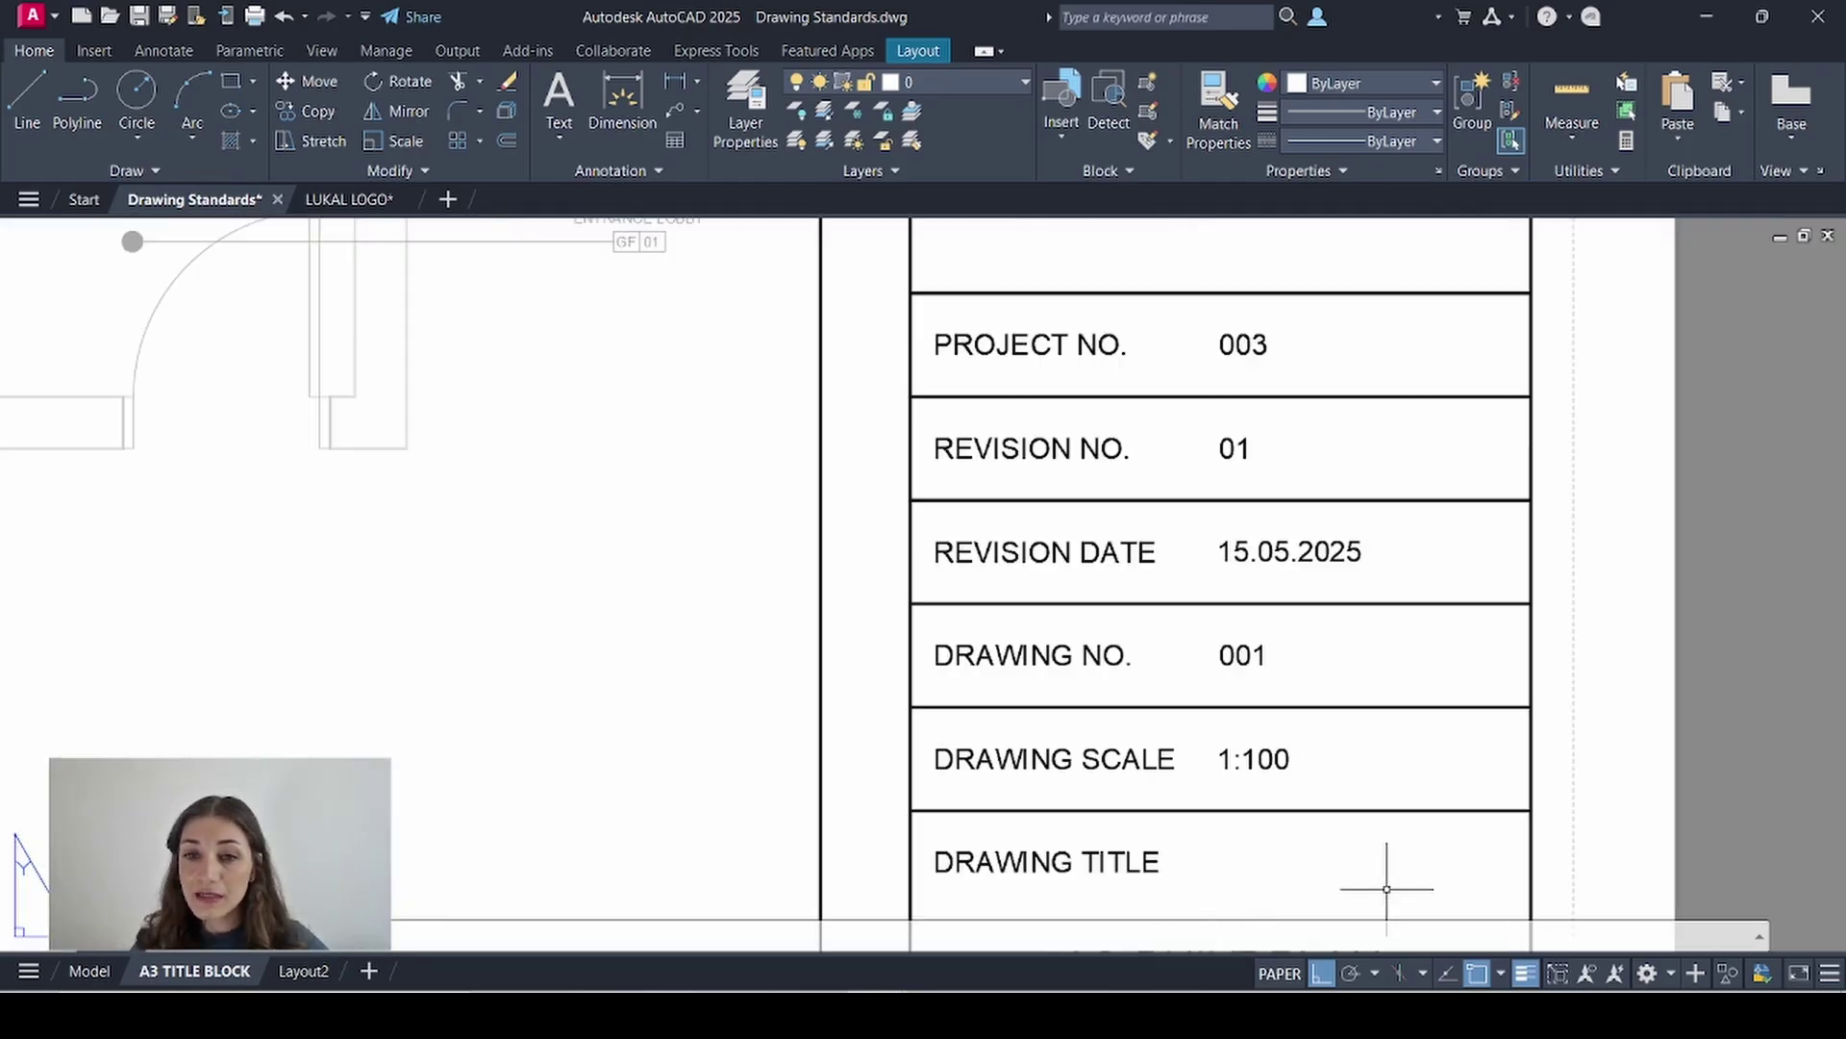
click(1247, 759)
double_click(1247, 758)
drag(1243, 759, 1292, 760)
key(BackSpace)
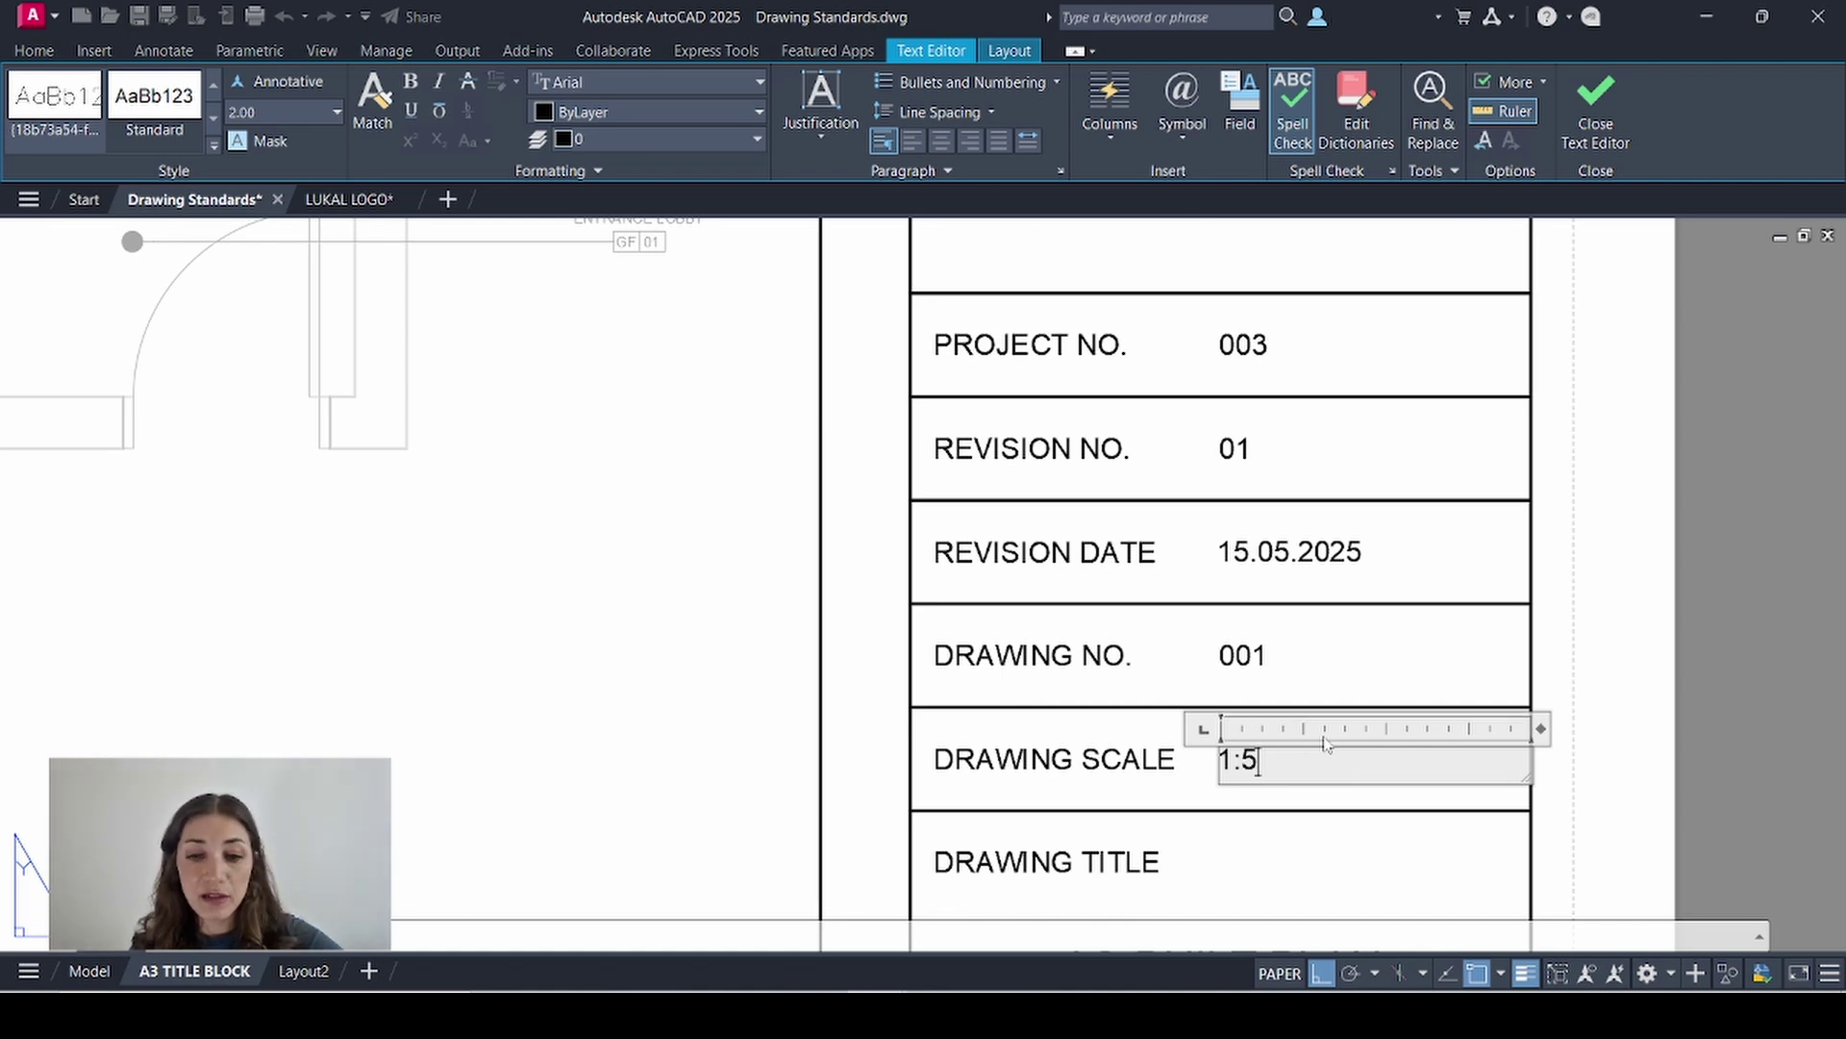
text(50)
middle_click(1574, 678)
middle_click(1574, 678)
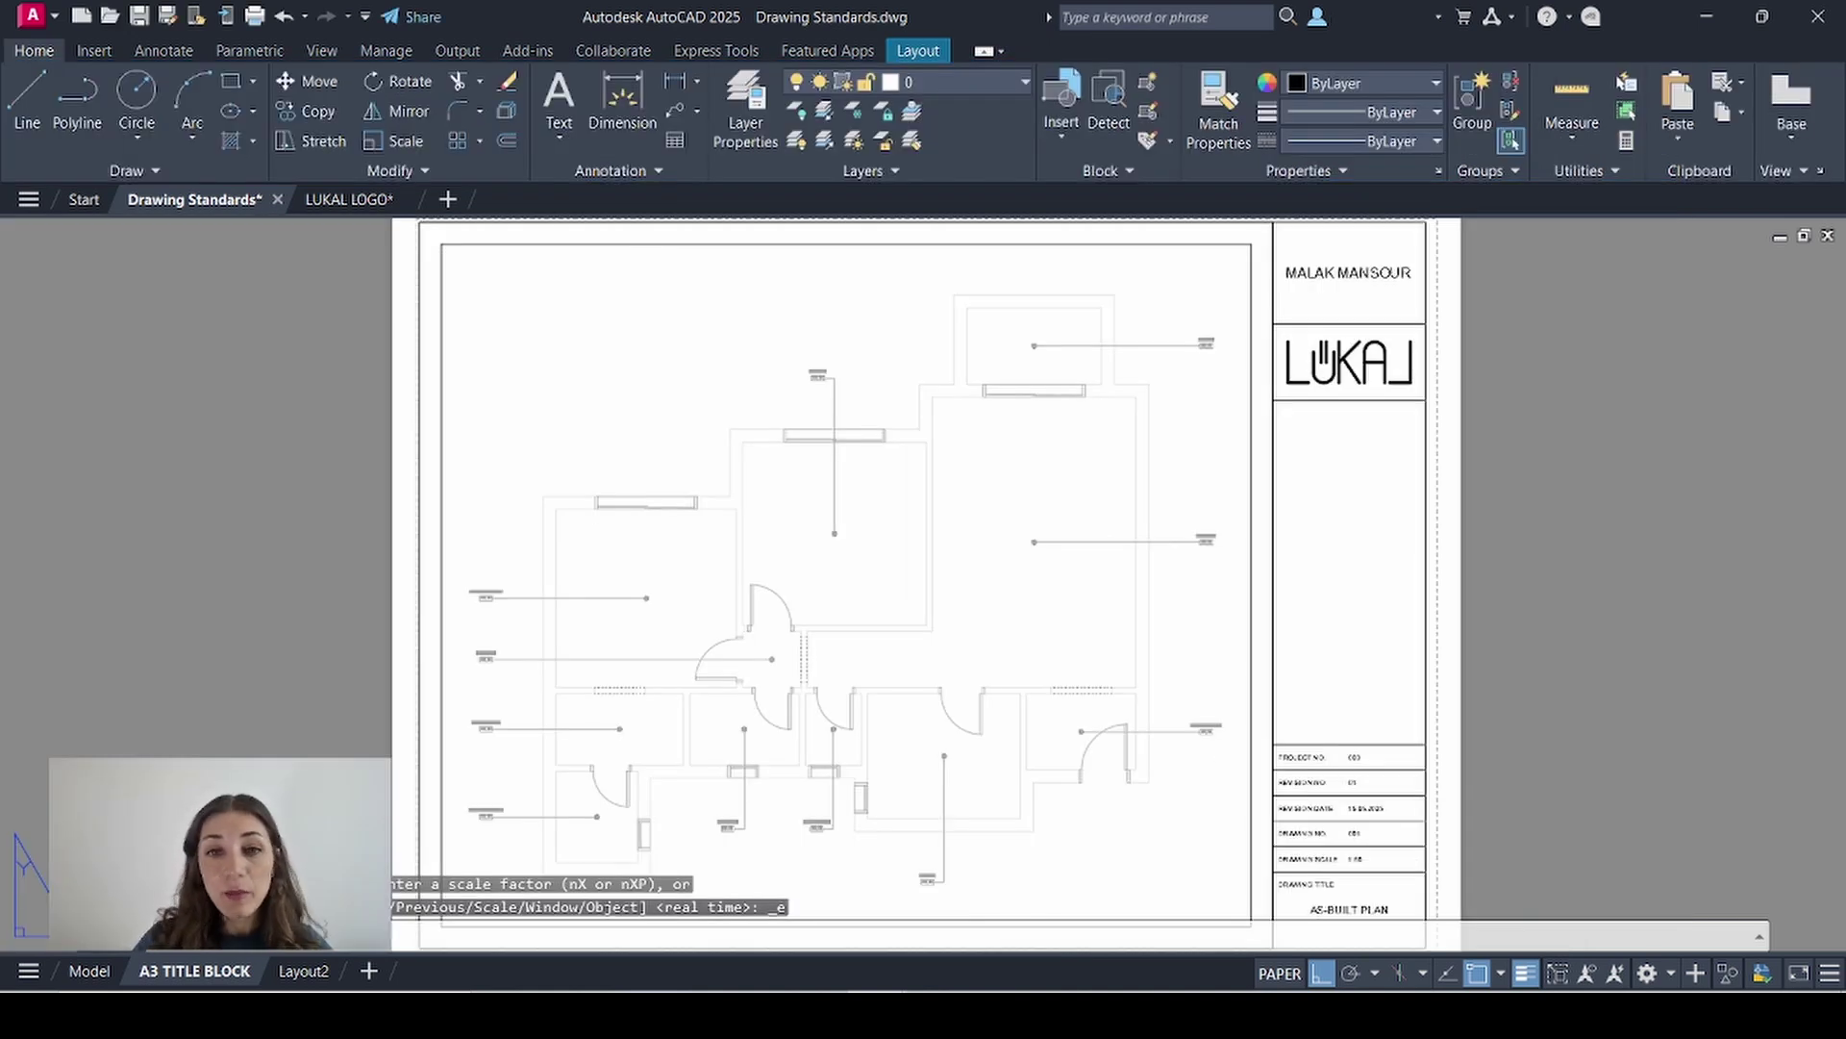
- Preview the A3 TITLE BLOCK plot, checking the bedroom area and title block, then close the preview
key(ctrl+p)
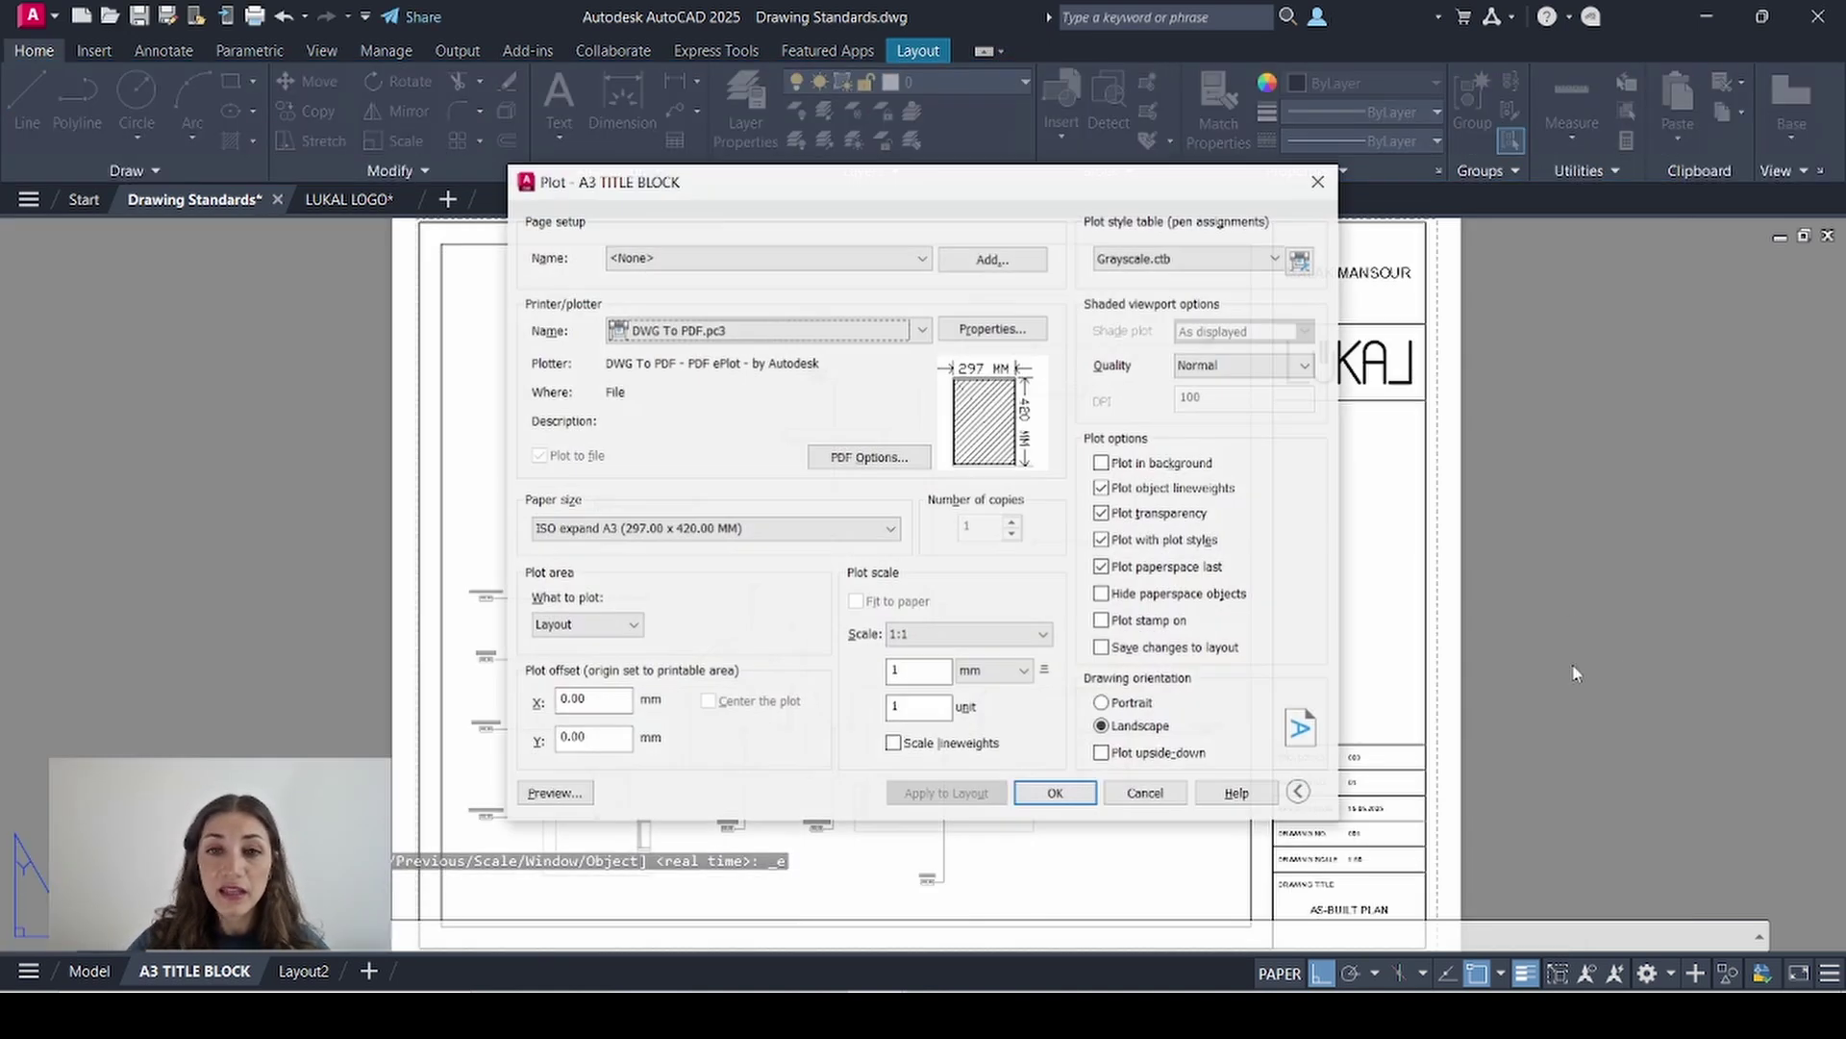
click(553, 795)
scroll(603, 682, up, 5)
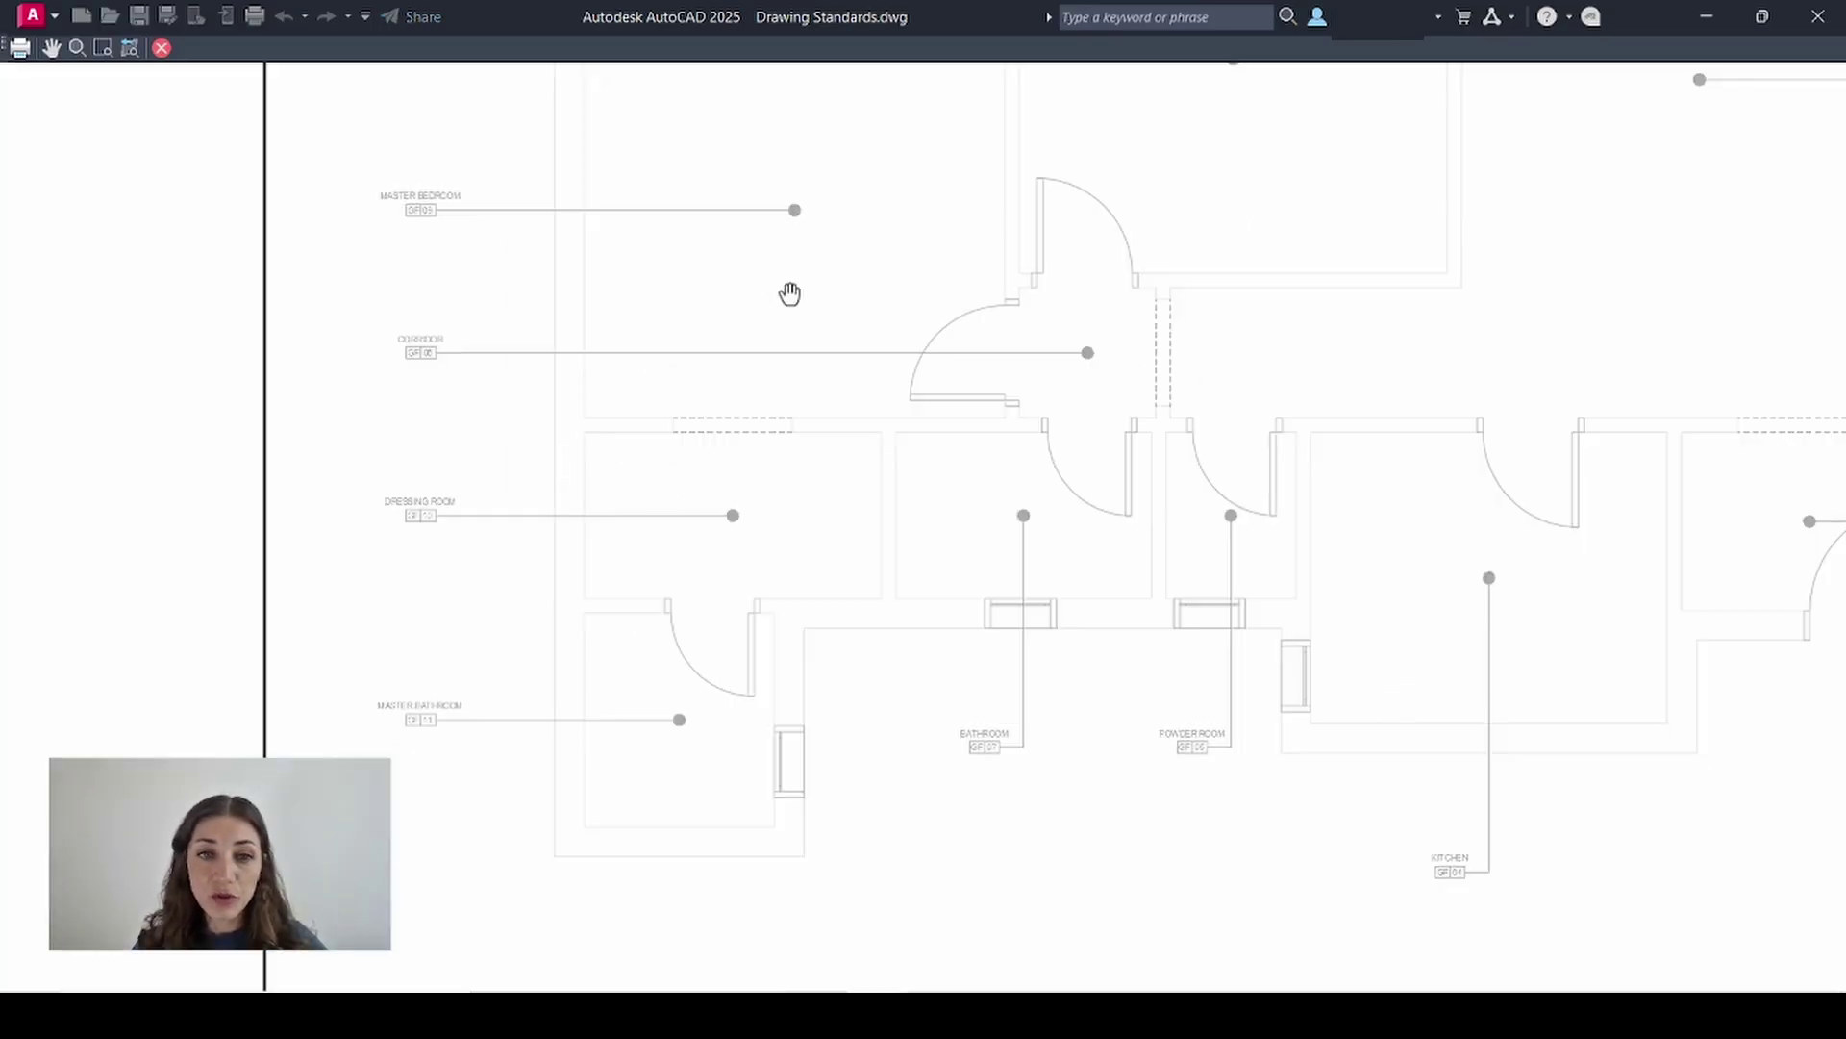
middle_drag(787, 301, 839, 819)
middle_drag(1394, 267, 1063, 684)
scroll(947, 686, down, 6)
middle_drag(964, 627, 828, 688)
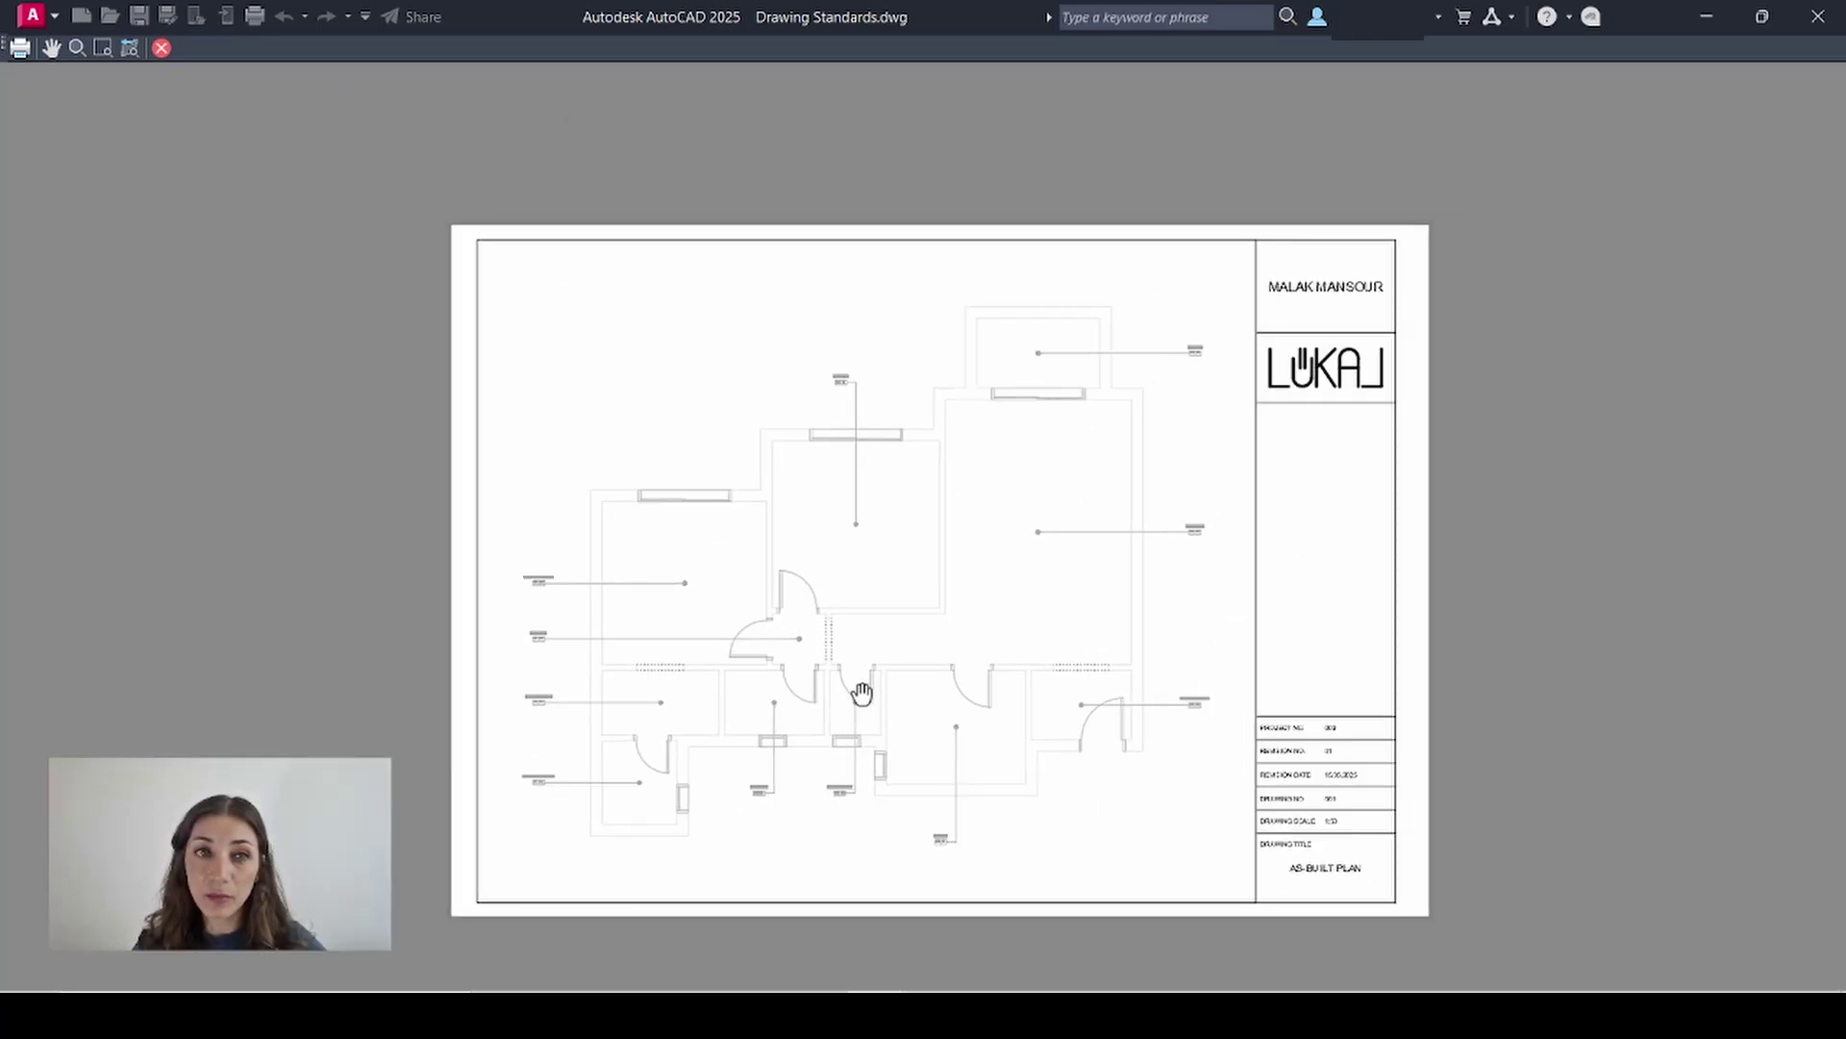
click(162, 48)
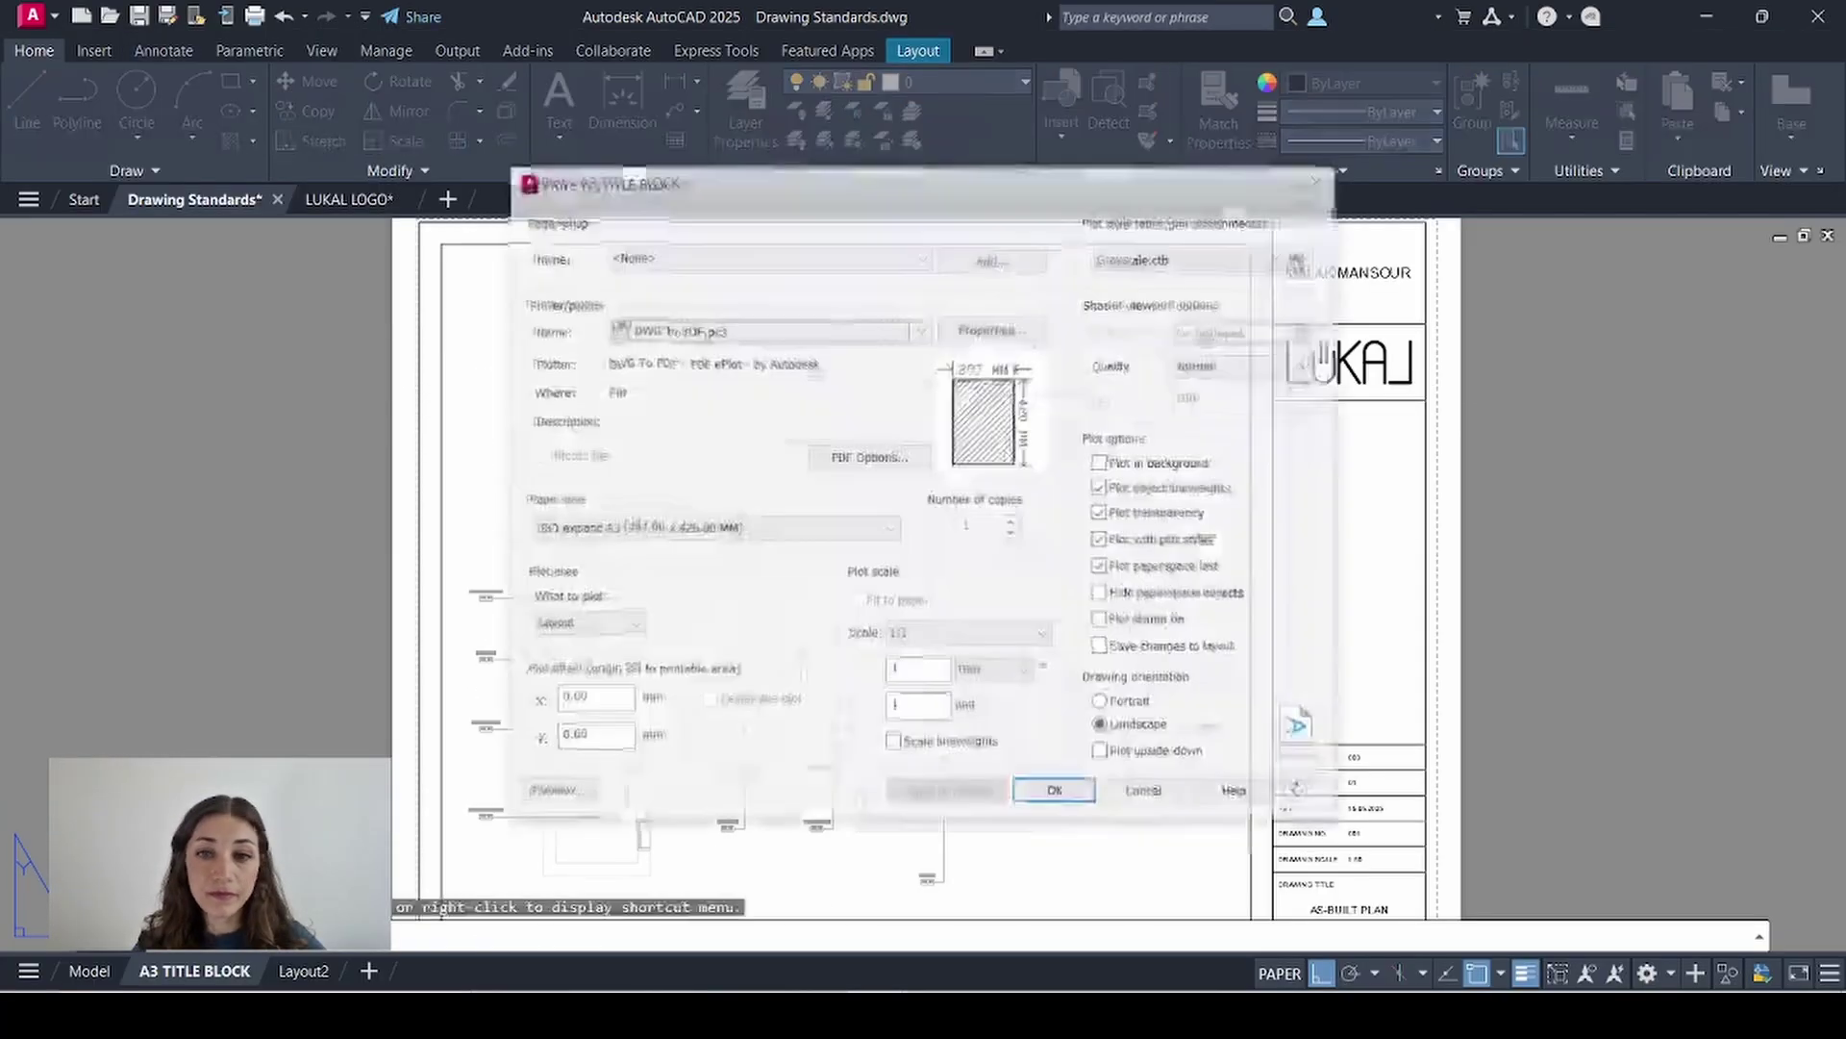
- Cancel the Plot dialog and zoom to extents to show the whole A3 sheet
click(1149, 784)
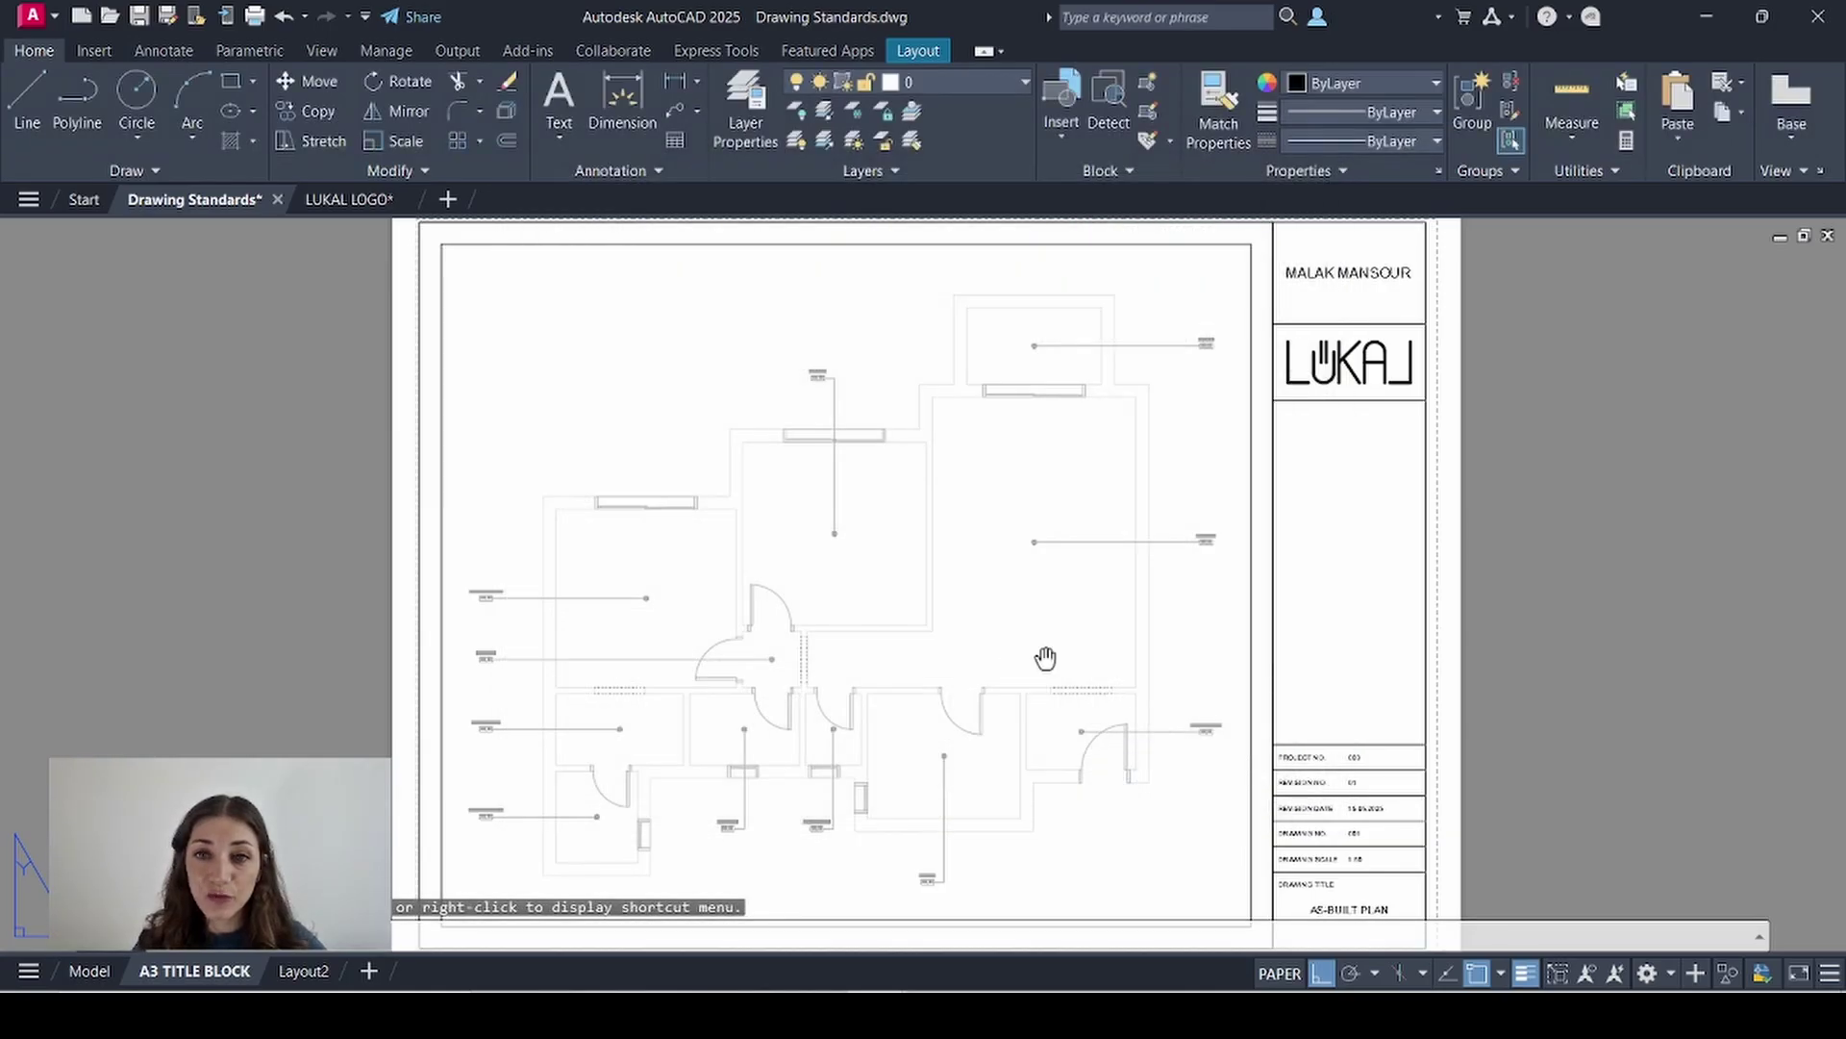
middle_click(1046, 660)
middle_click(1046, 659)
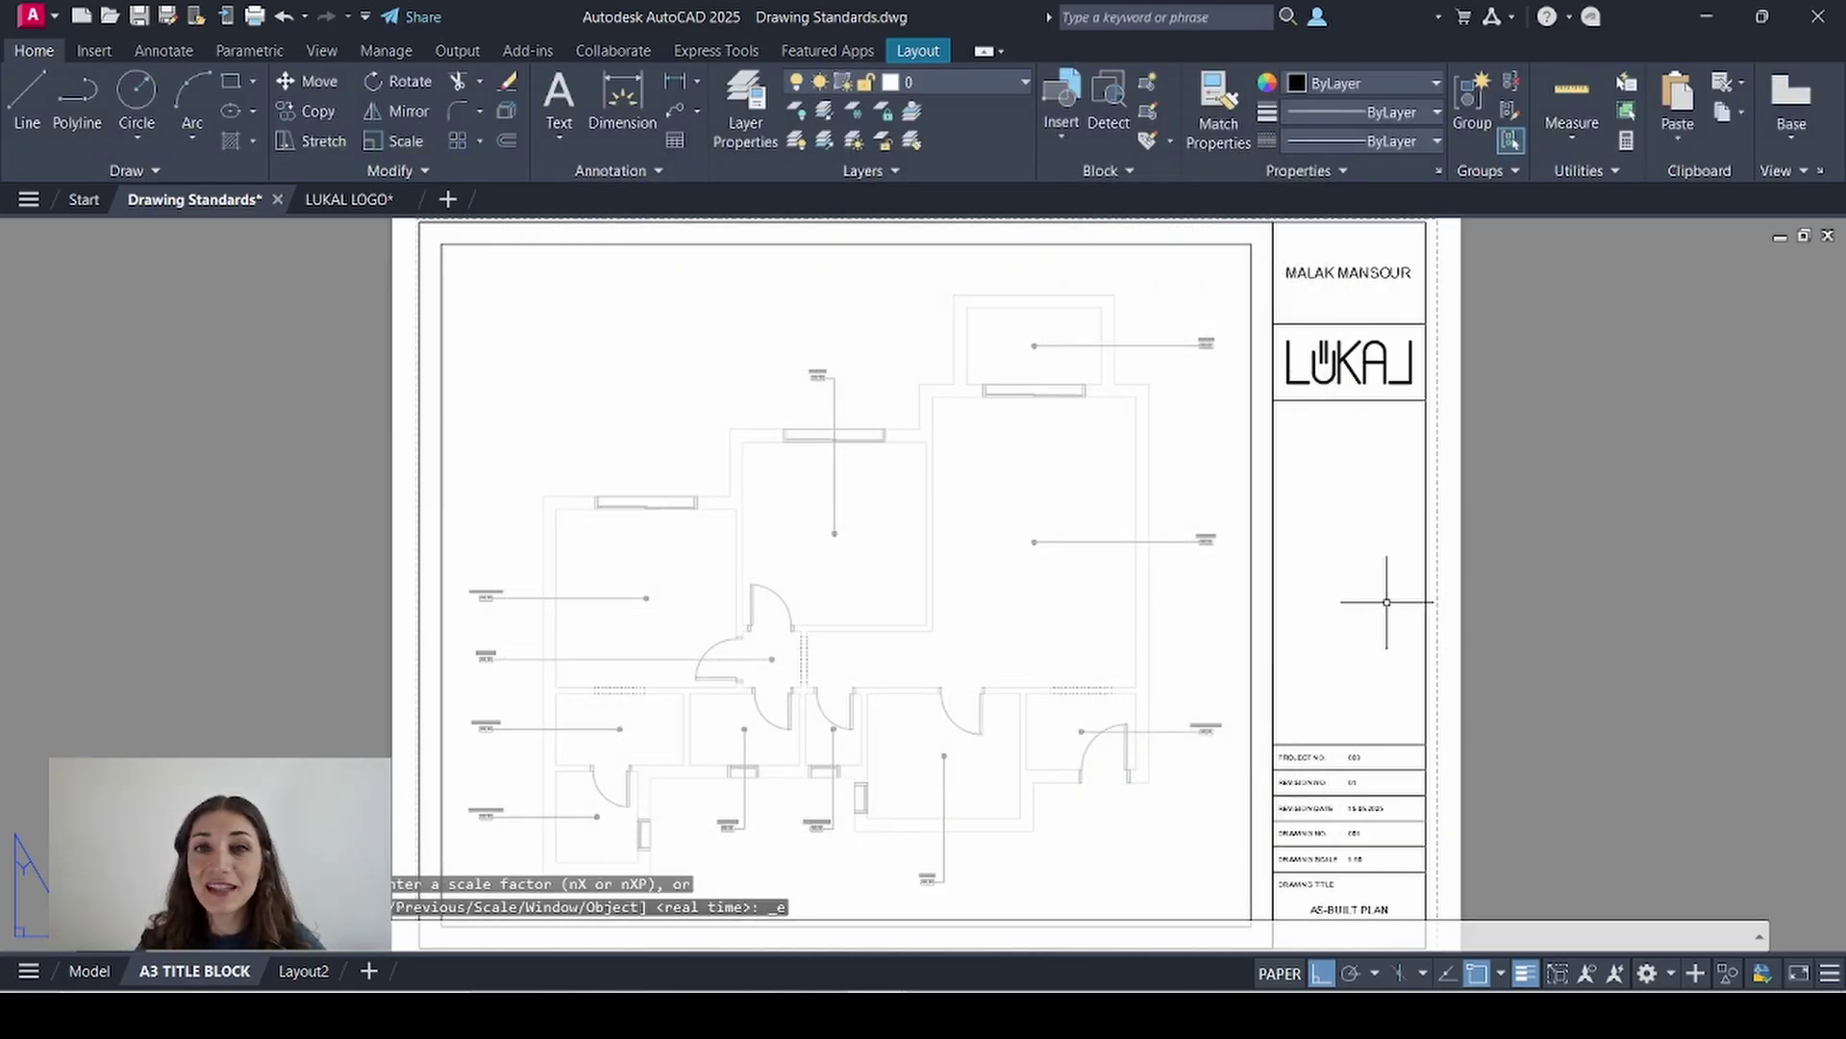